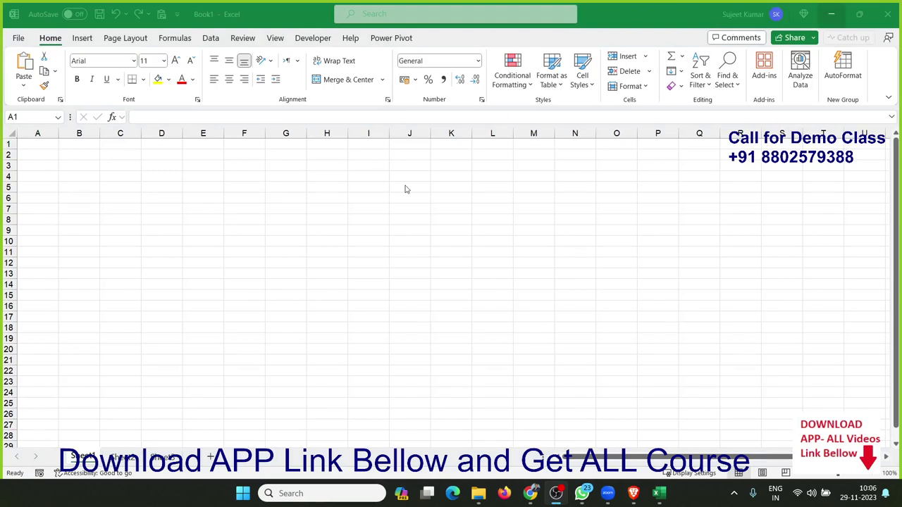
- Show the Developer tab on the ribbon to get the macro and VBA commands
click(323, 41)
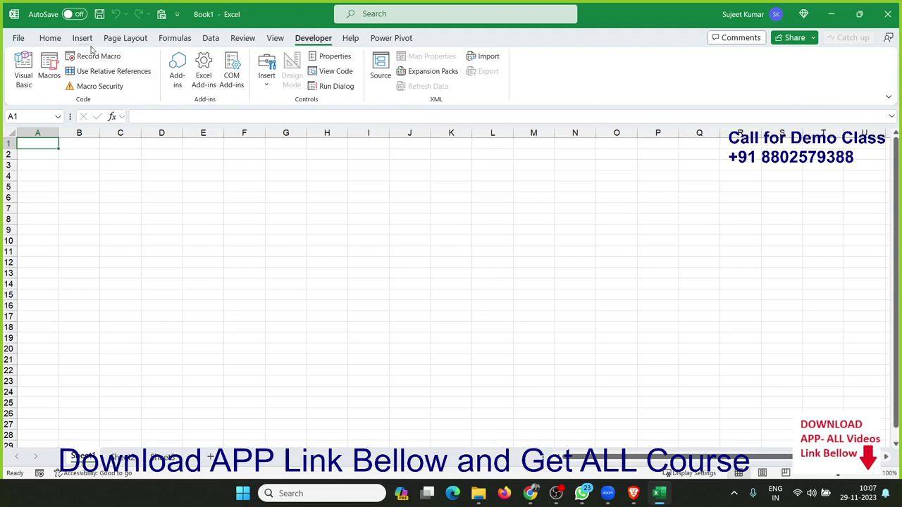
click(20, 38)
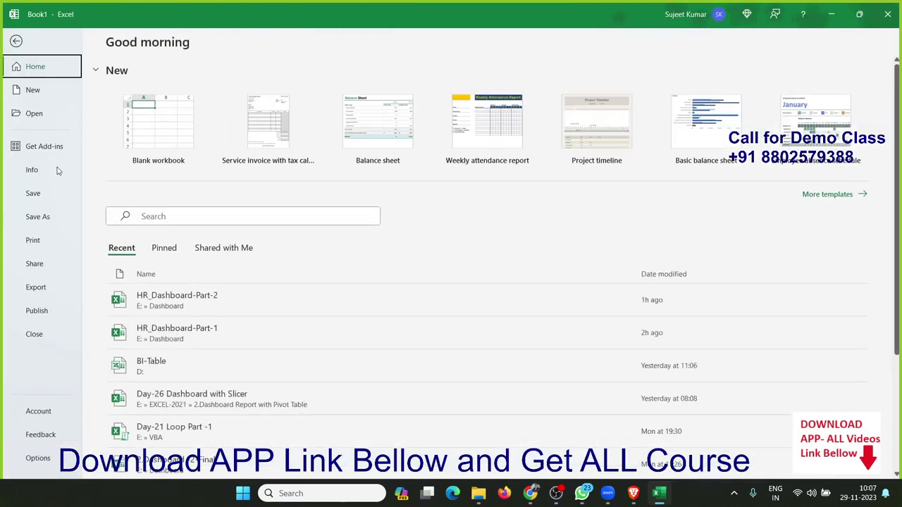
click(39, 459)
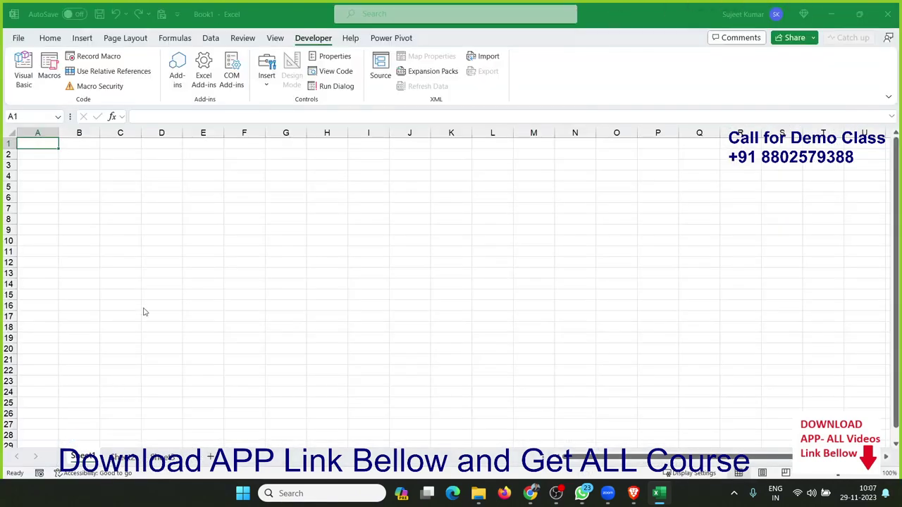
click(248, 205)
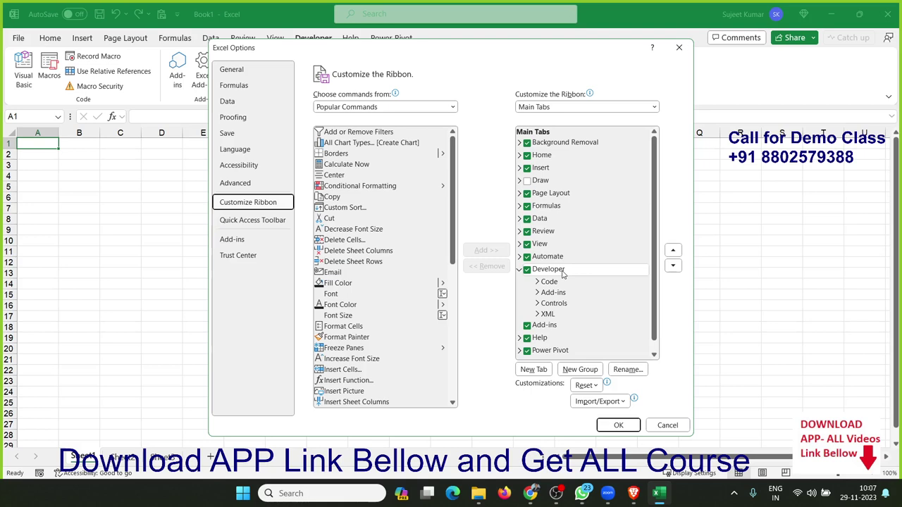
click(680, 430)
click(680, 430)
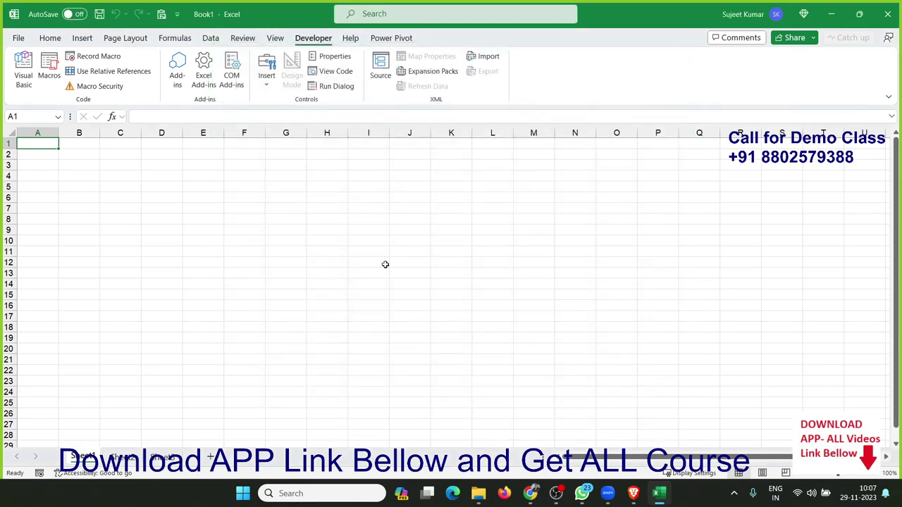
click(113, 89)
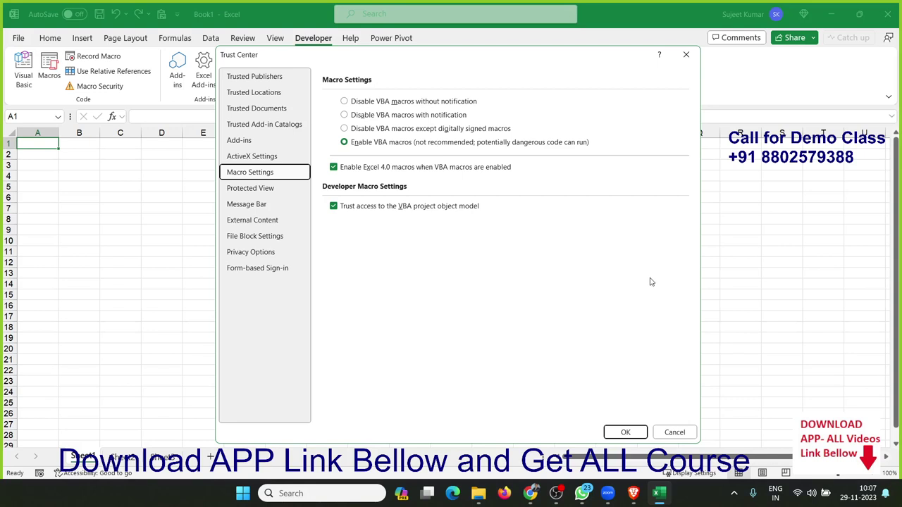
click(675, 433)
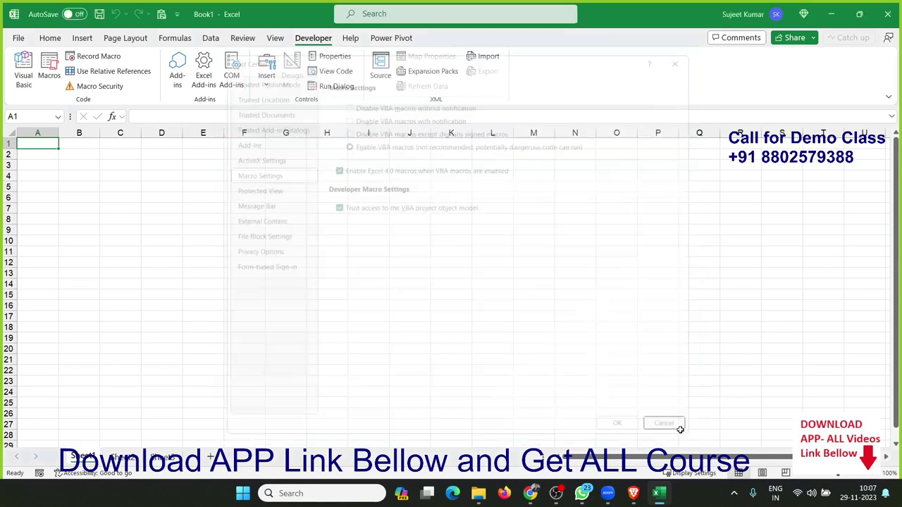
ctrl+scroll(166, 201, up, 3)
- Enter .xlsx with Data in row 3, and .xlsm with Data and Code in row 4
click(166, 185)
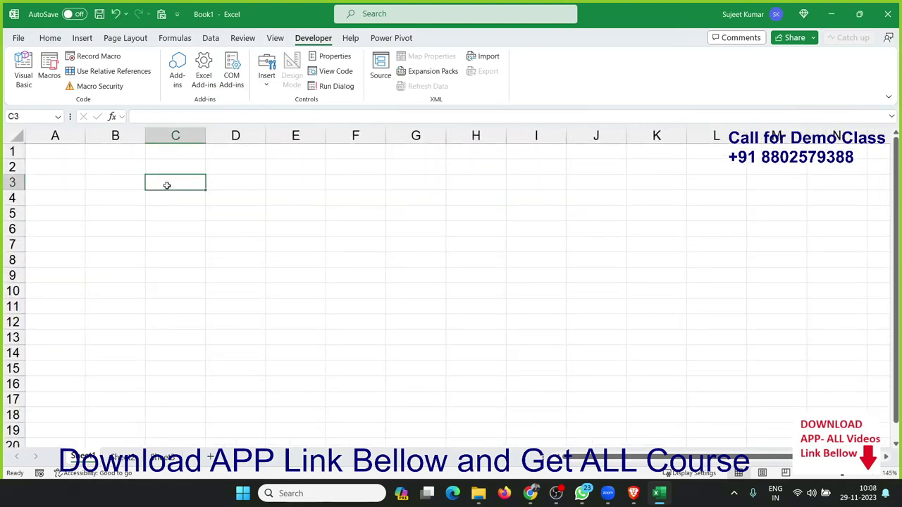
text(.xlsx)
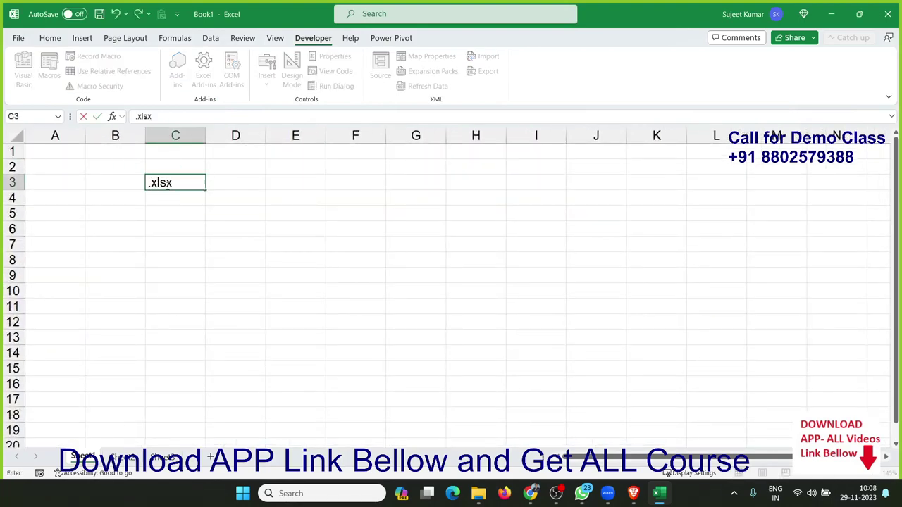
key(Return)
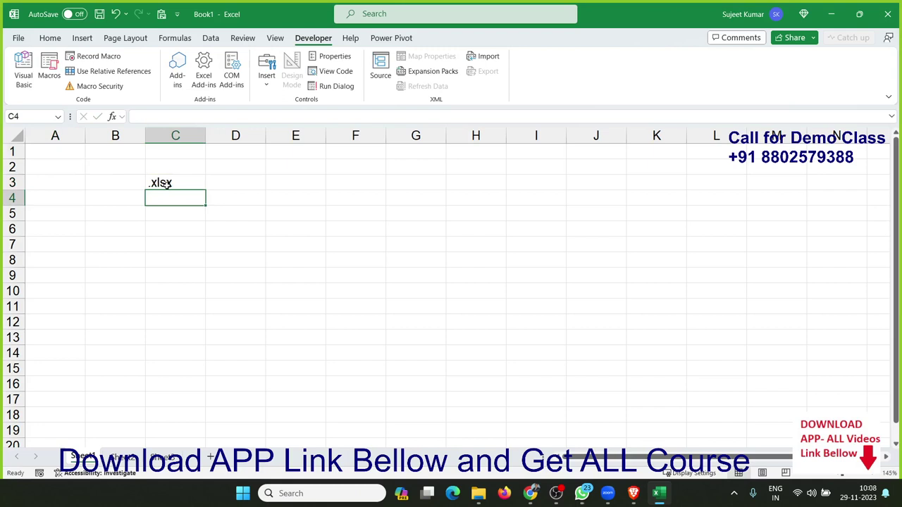
key(Up)
key(Right)
text(Data)
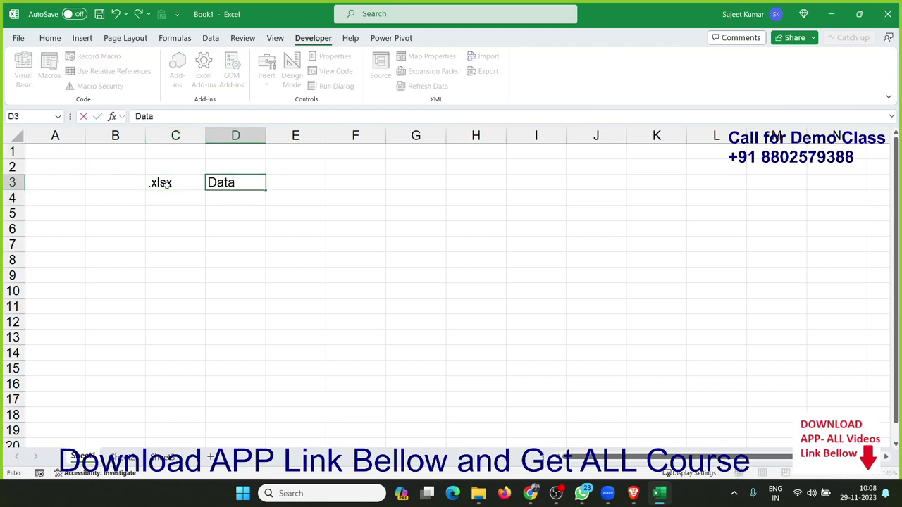
key(Return)
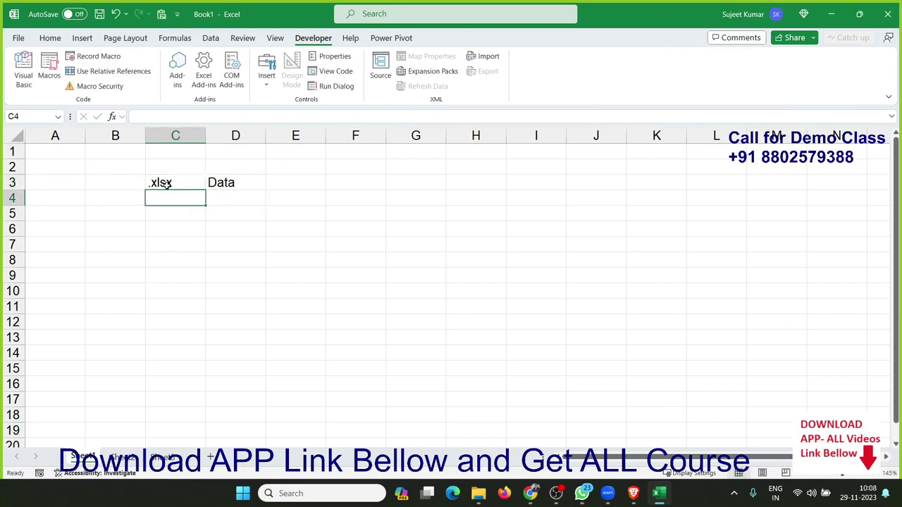
text(.xlsx)
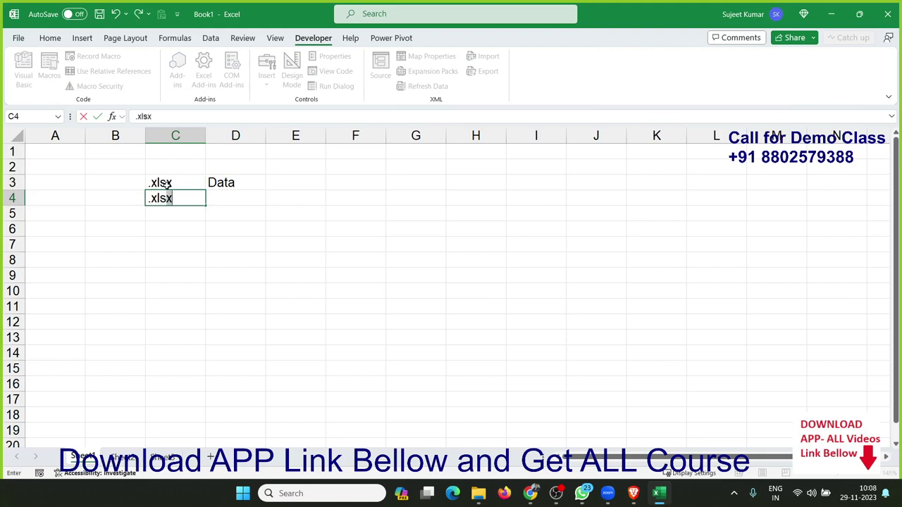
text(s)
key(BackSpace)
text(m)
key(Tab)
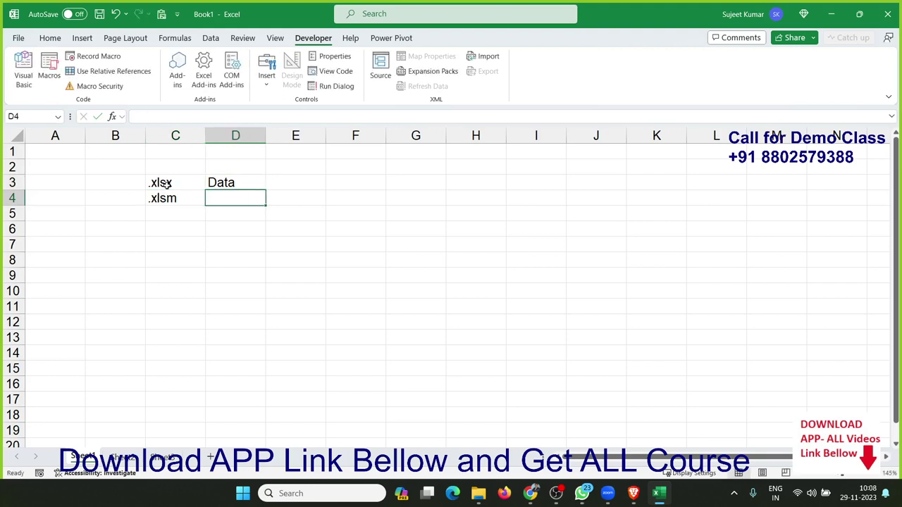
text(Data)
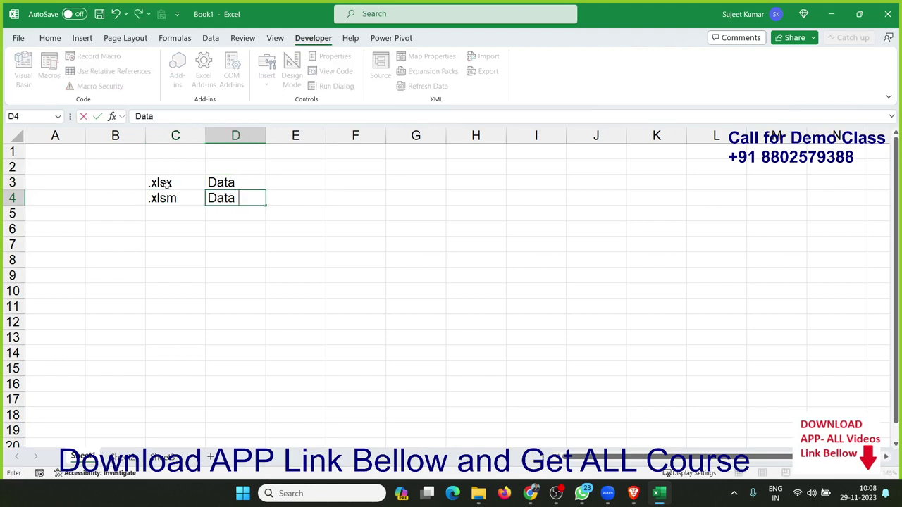
key(Tab)
text(C)
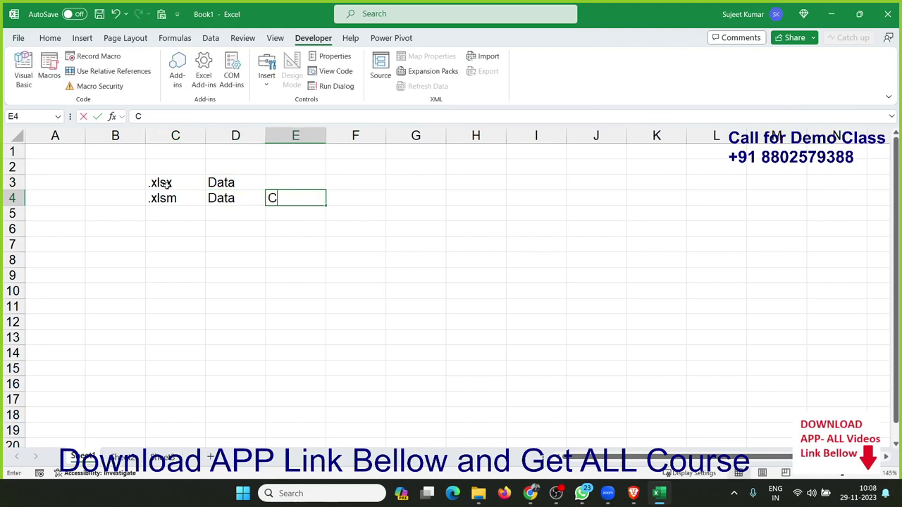
text(ode)
key(Return)
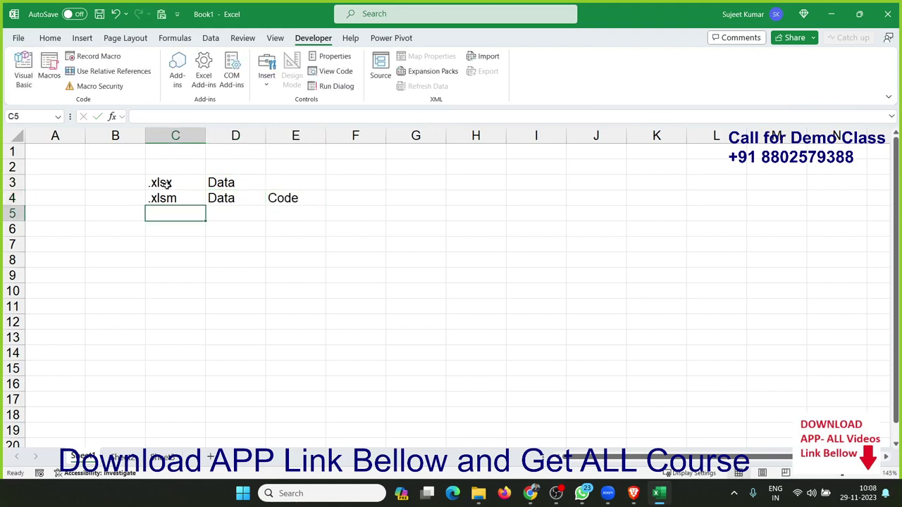
- Add .xlsa in C5 with code in E5
text(.xls)
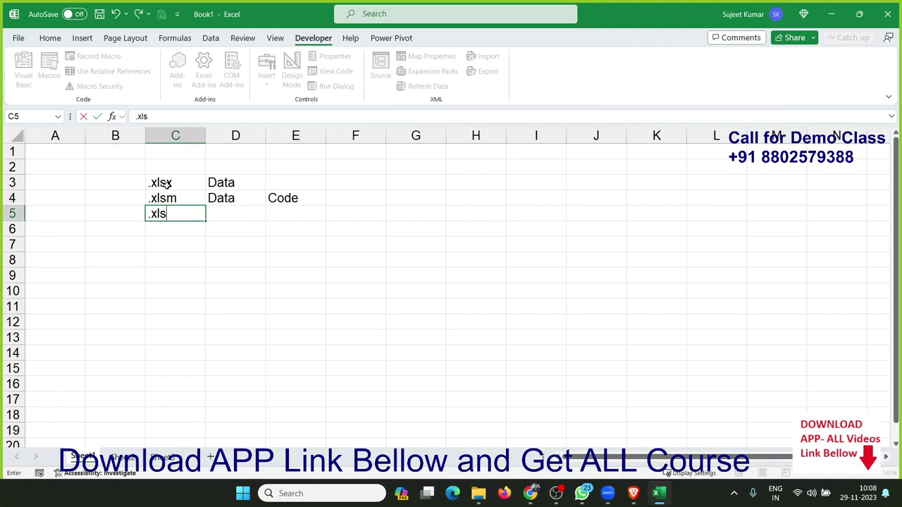
text(a)
key(Tab)
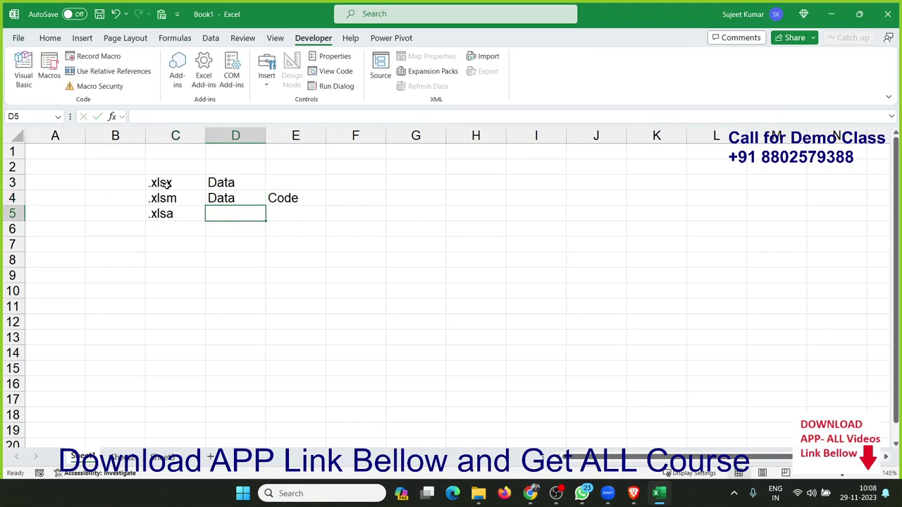
key(Tab)
text(code)
key(Return)
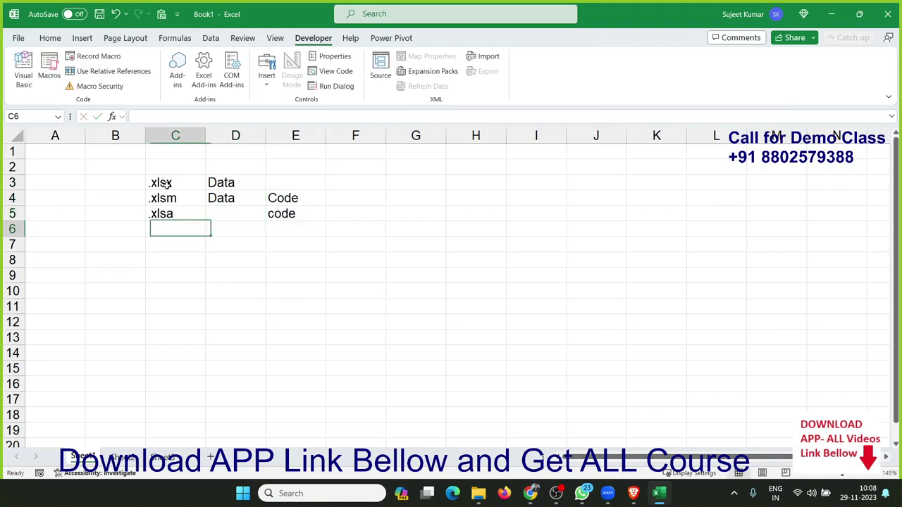
key(Up)
key(Up)
key(shift+Right)
key(Down)
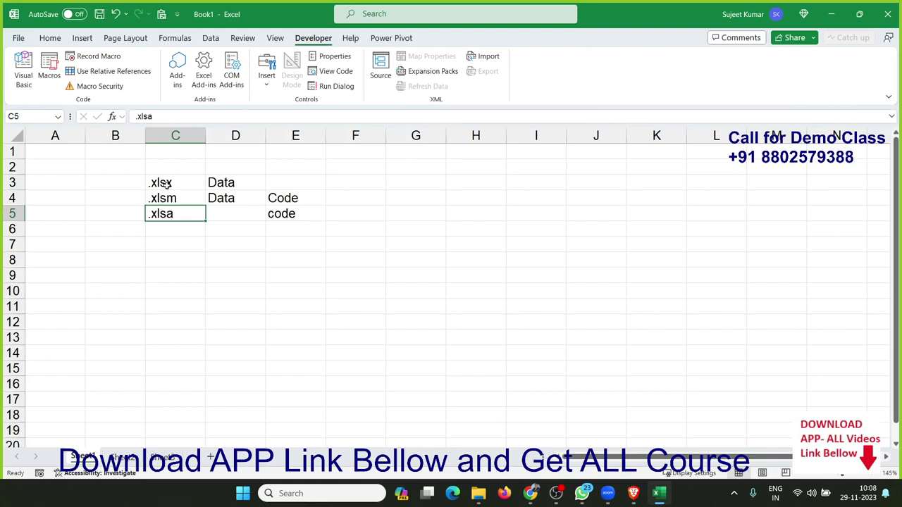
- Clear the file-type notes from C2:E6
key(Down)
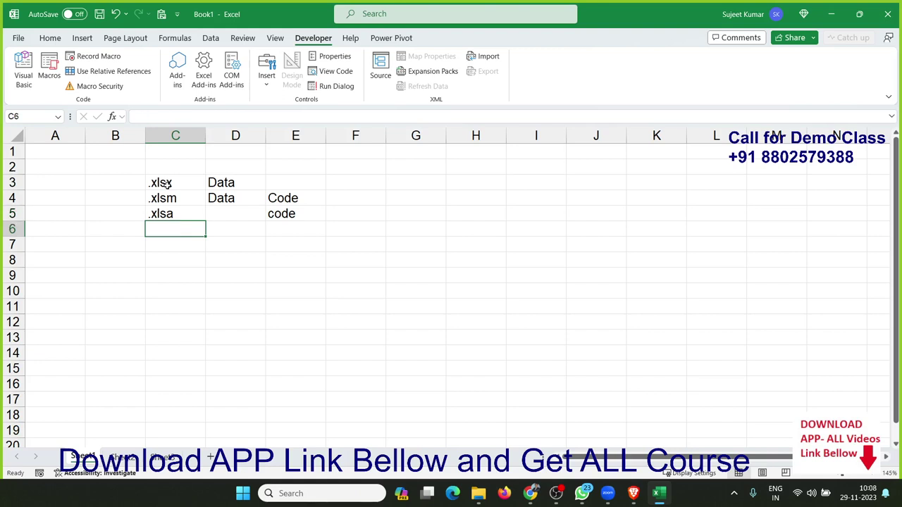
drag(158, 172, 327, 234)
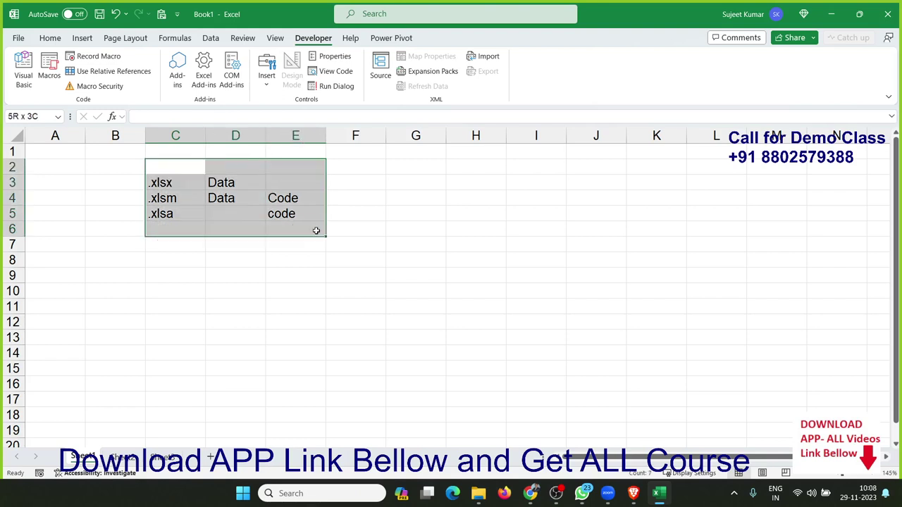
key(Delete)
click(187, 186)
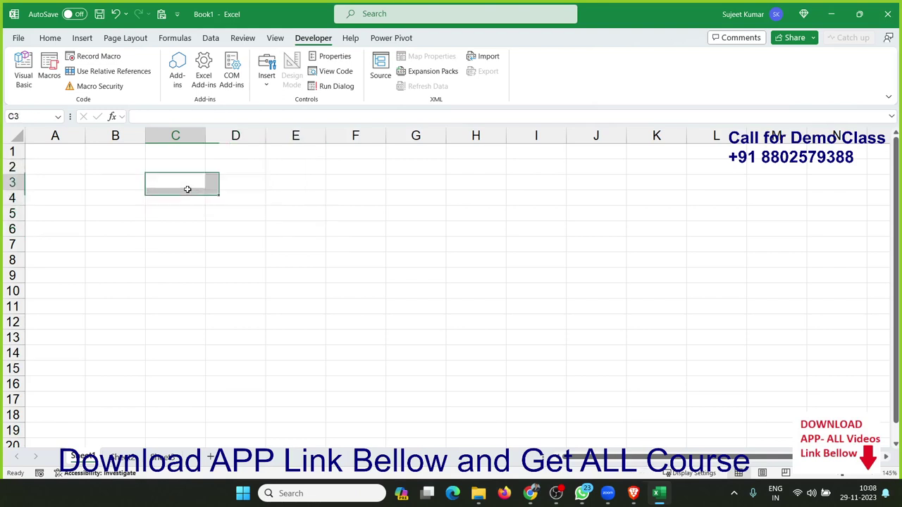
click(99, 14)
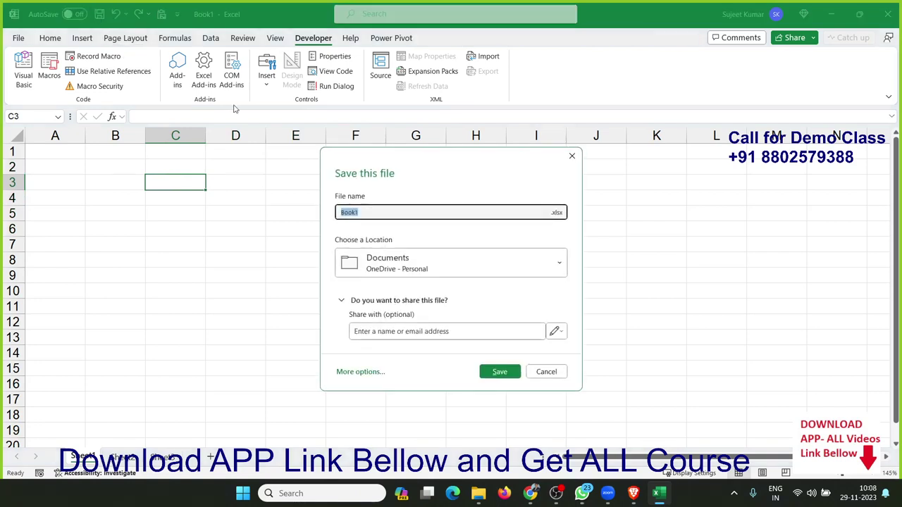
click(557, 212)
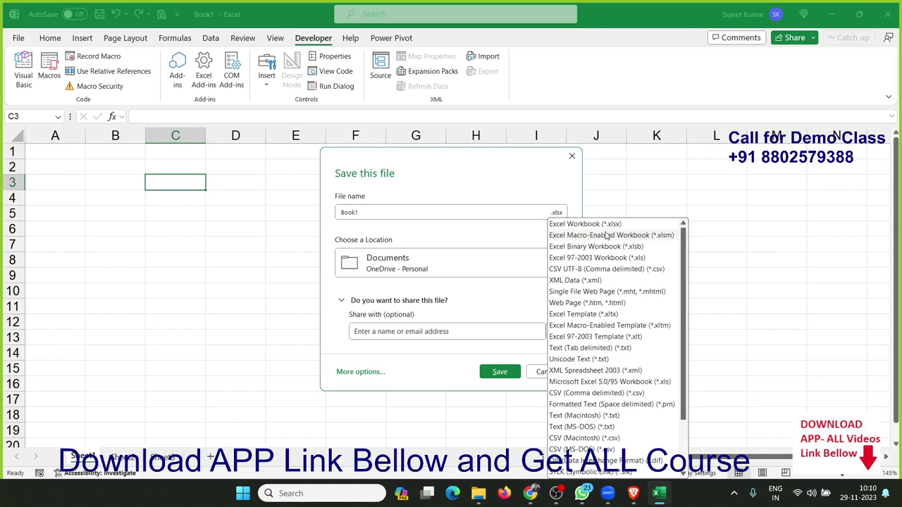
click(556, 174)
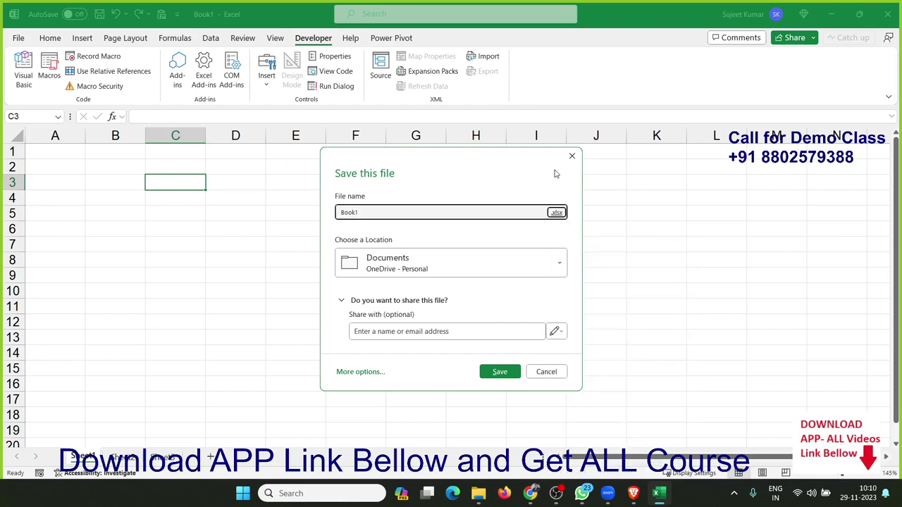
key(Escape)
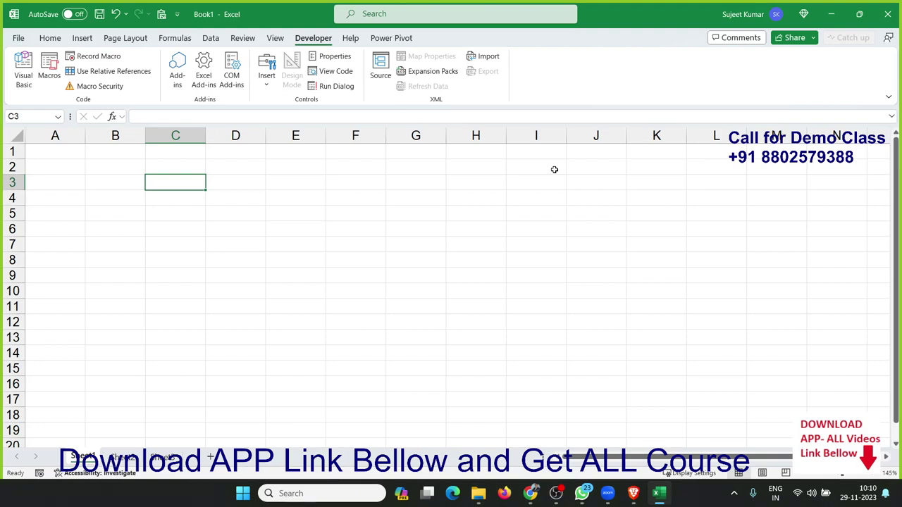
key(Up)
key(Up)
- Launch Visual Basic from the Developer tab to edit Book1's code
key(Down)
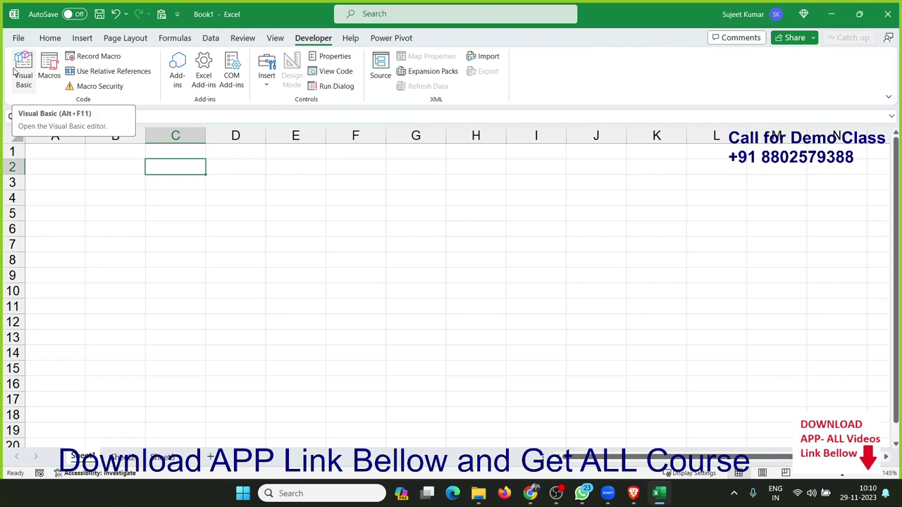
click(15, 71)
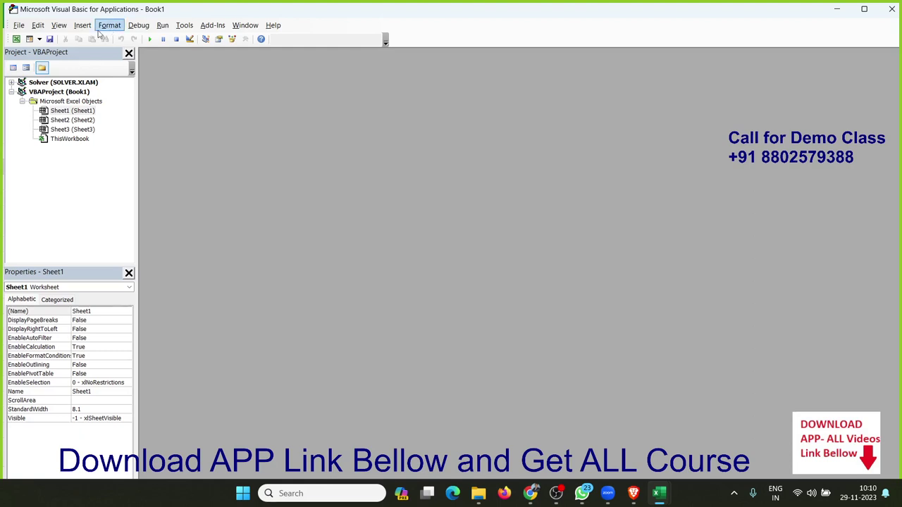
click(93, 30)
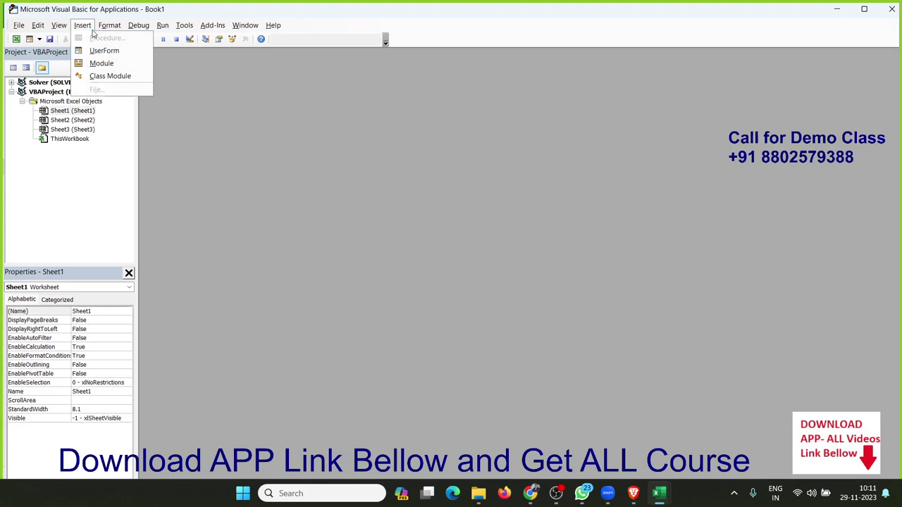
mouse_move(62, 32)
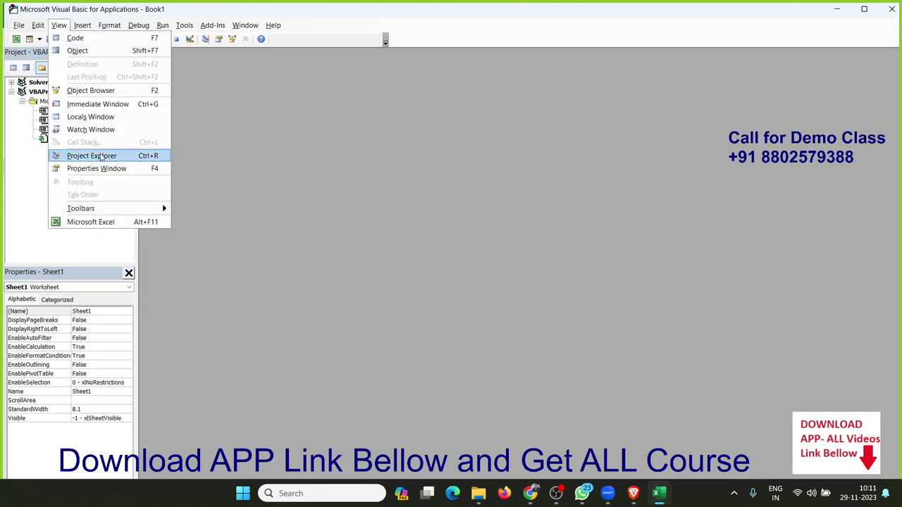
click(227, 227)
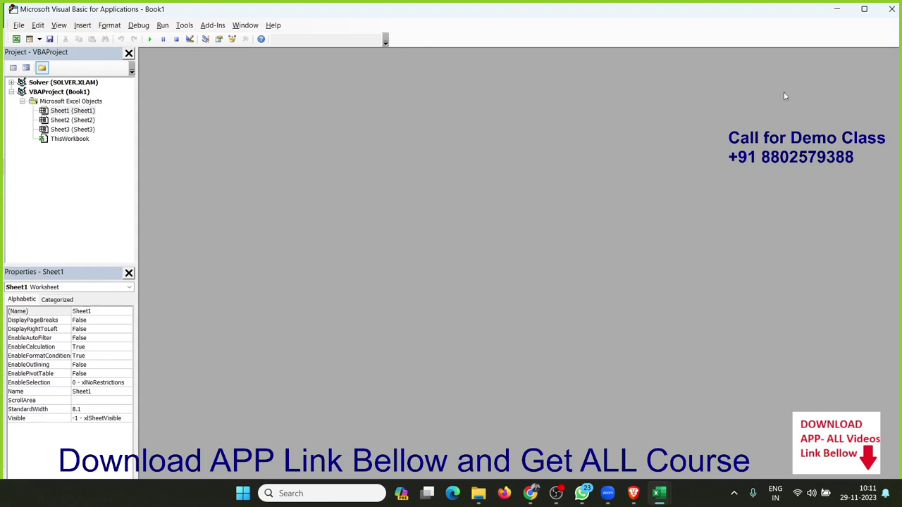
key(super+e)
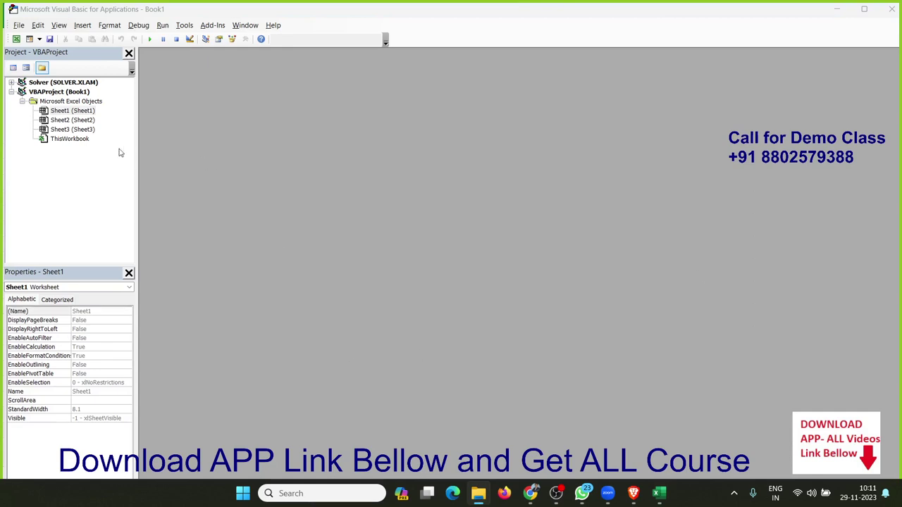
click(82, 27)
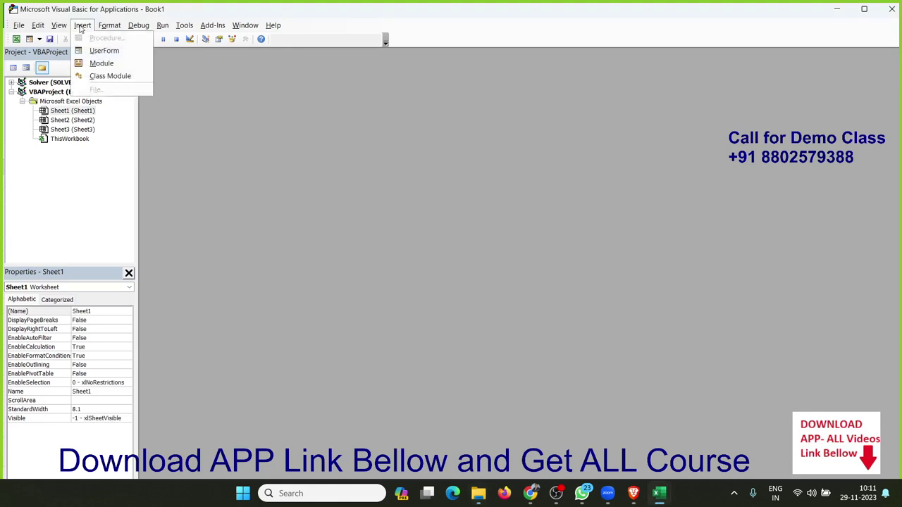
click(96, 172)
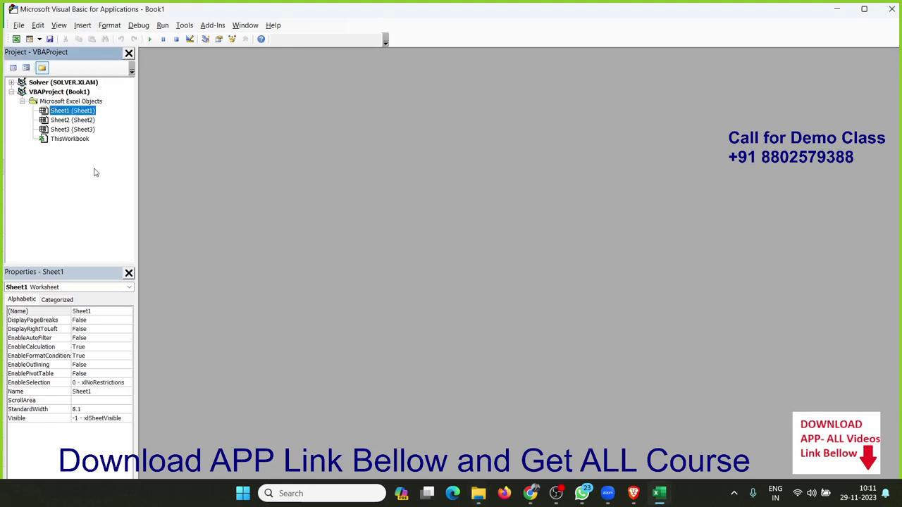
- In Sheet1's code window, create the Sub rr() procedure, fixing the 'sun' typo
double_click(71, 111)
text(s)
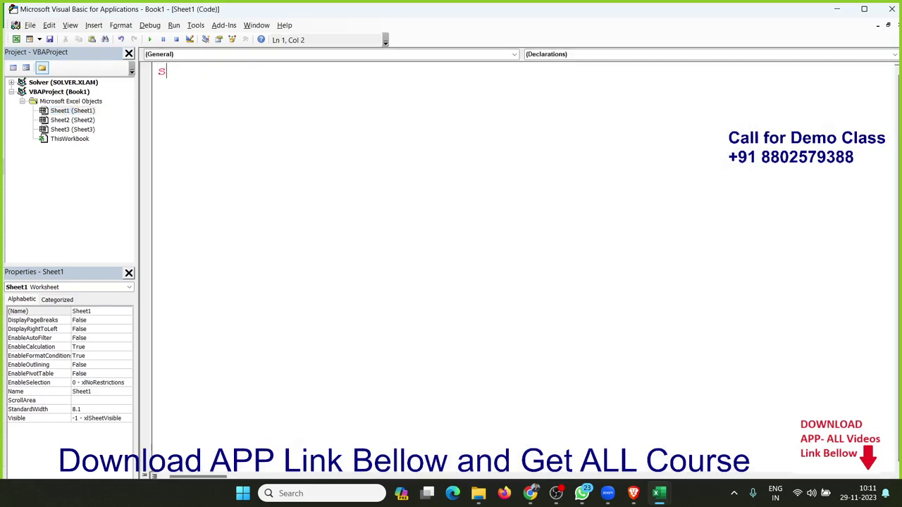
text(un rr())
key(Return)
key(Up)
key(Right)
key(Right)
key(Right)
key(BackSpace)
text(b)
key(Down)
key(Return)
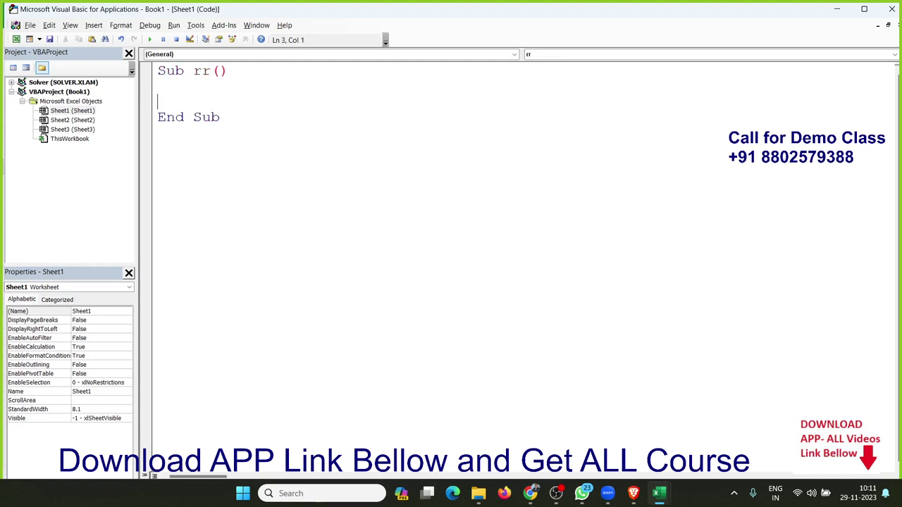
key(Return)
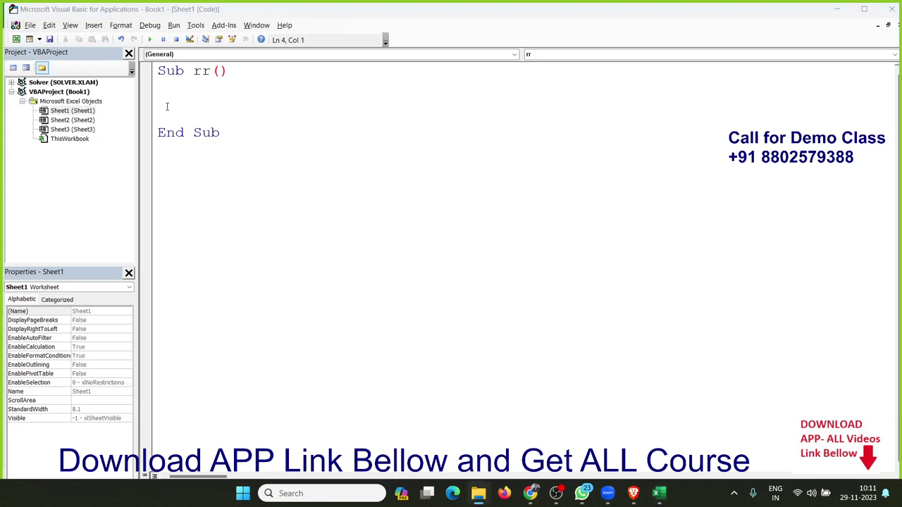
- Put MsgBox "hi" inside rr and switch back to Excel
click(167, 106)
text(msg)
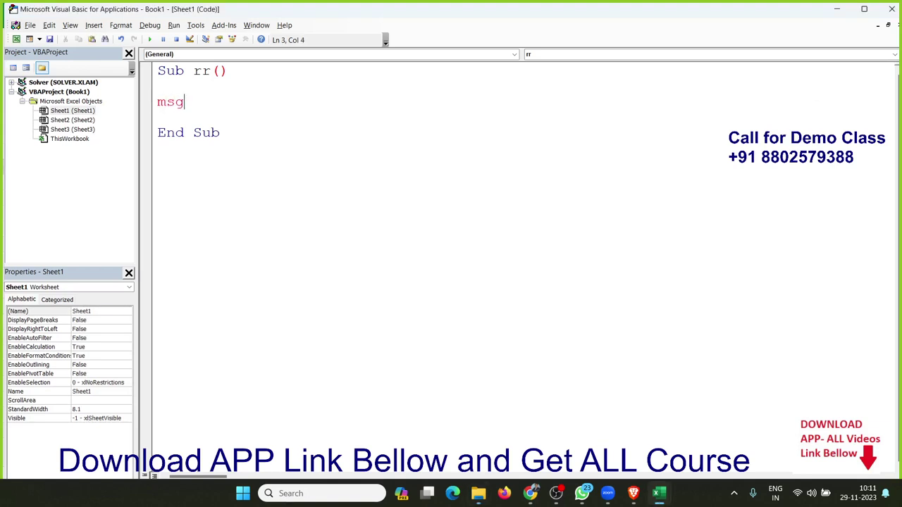
text(box ")
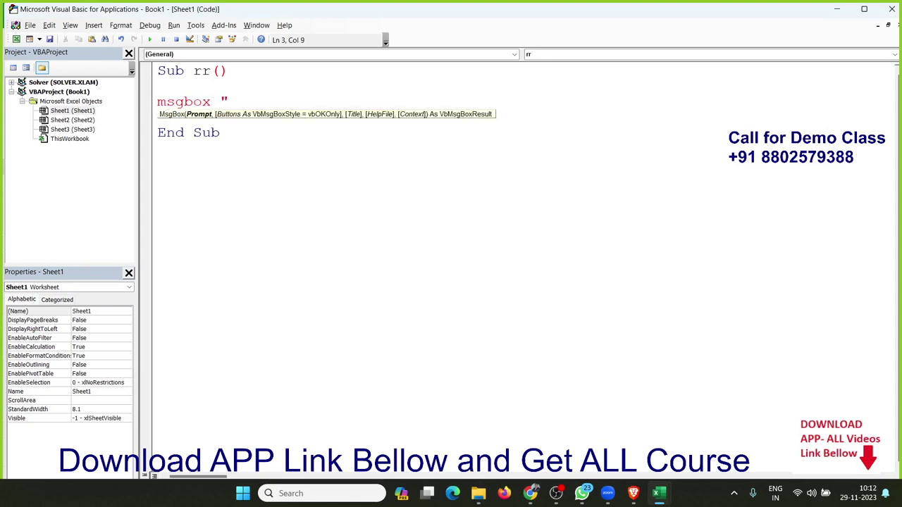
text(hi")
key(Return)
key(alt+Tab)
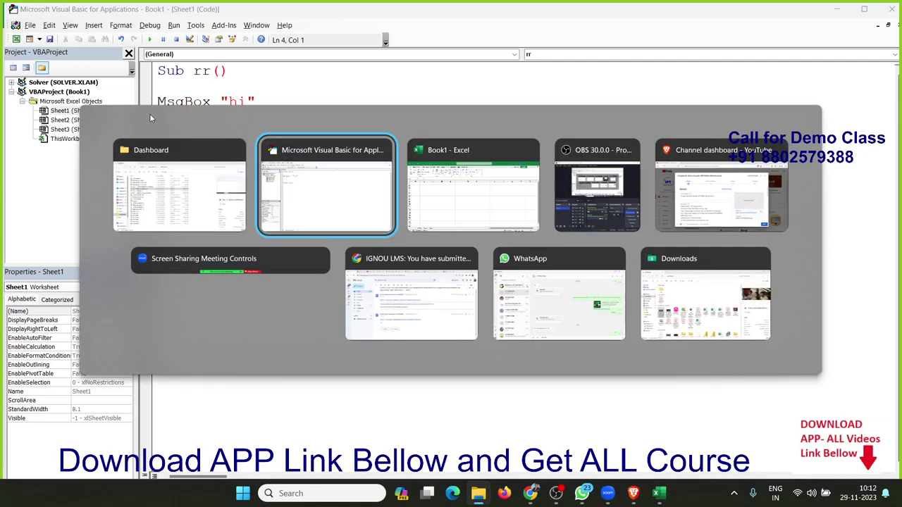
key(alt+Tab)
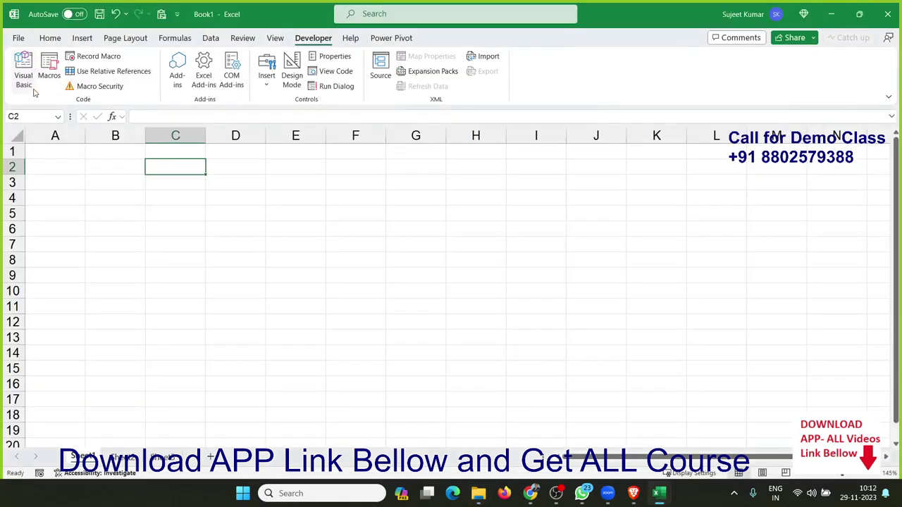
- Run the Sheet1.rr macro from the Macros list and dismiss its "hi" message
click(51, 85)
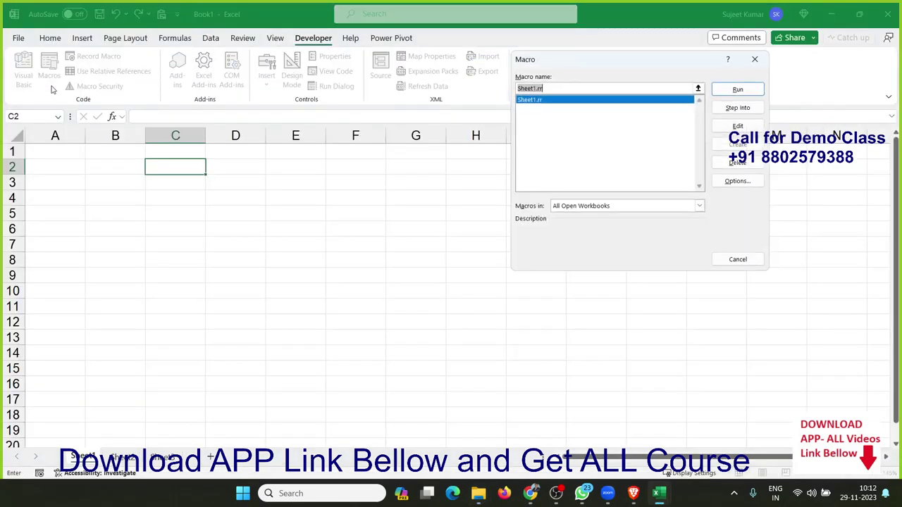
click(737, 89)
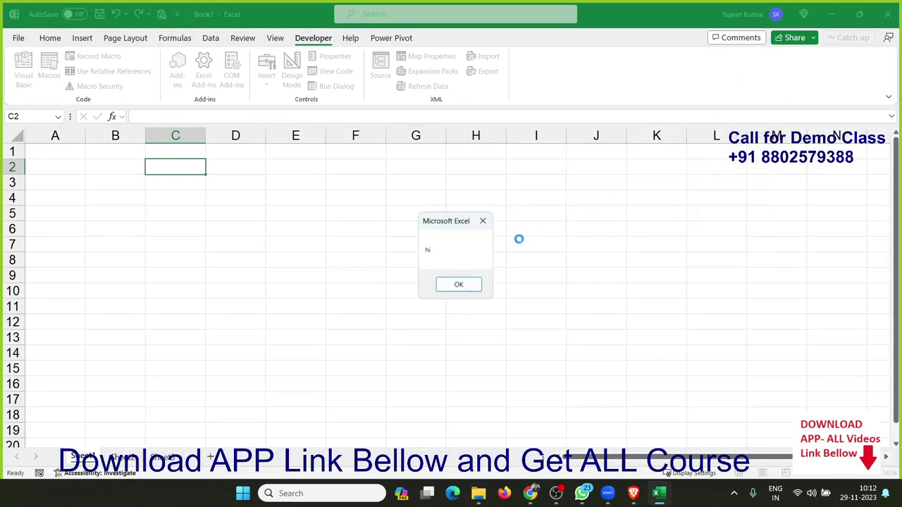
click(463, 285)
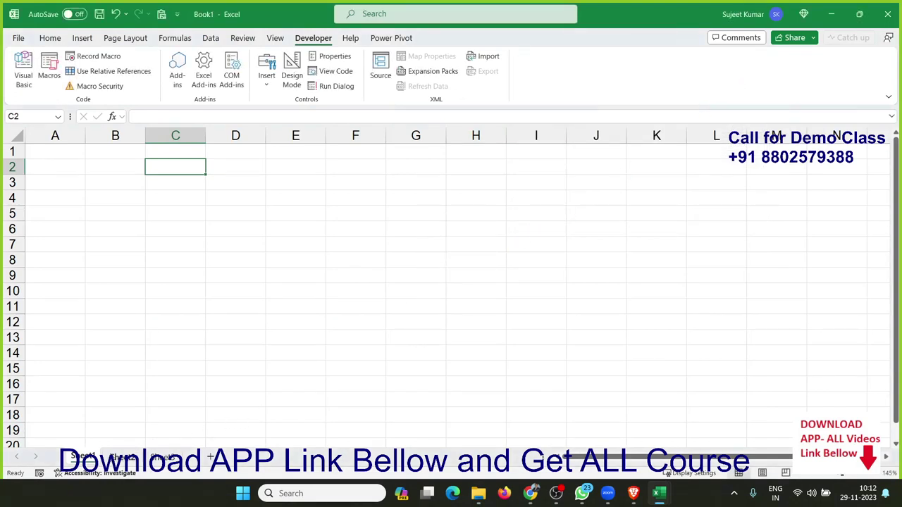
- Delete the Sheet1 worksheet, confirming the permanent deletion
right_click(88, 459)
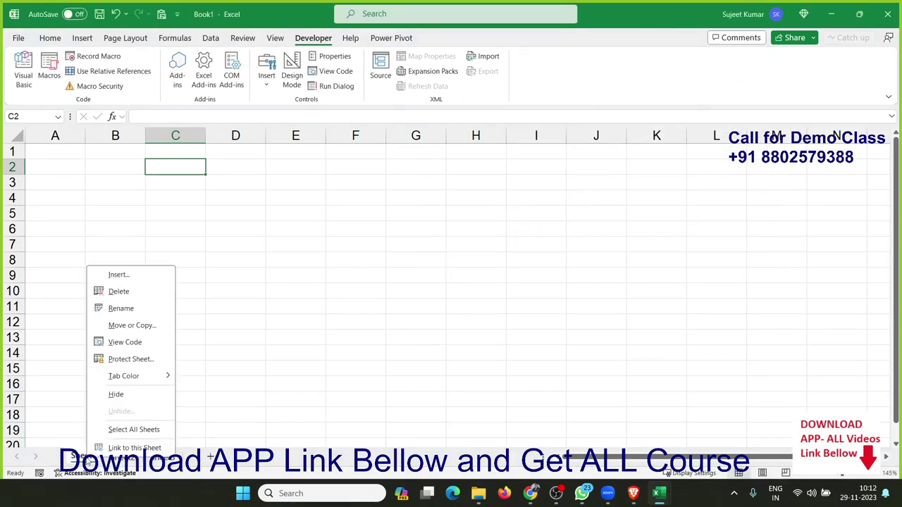
click(126, 294)
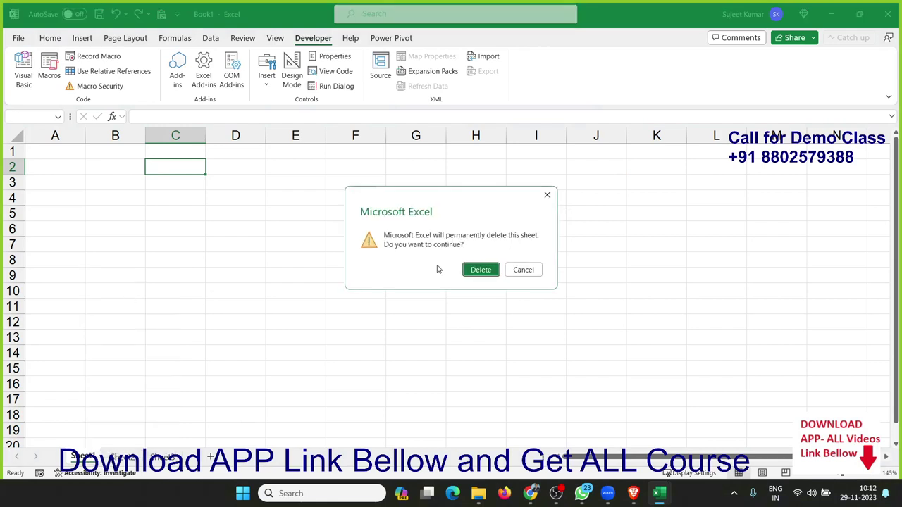
click(472, 270)
click(472, 270)
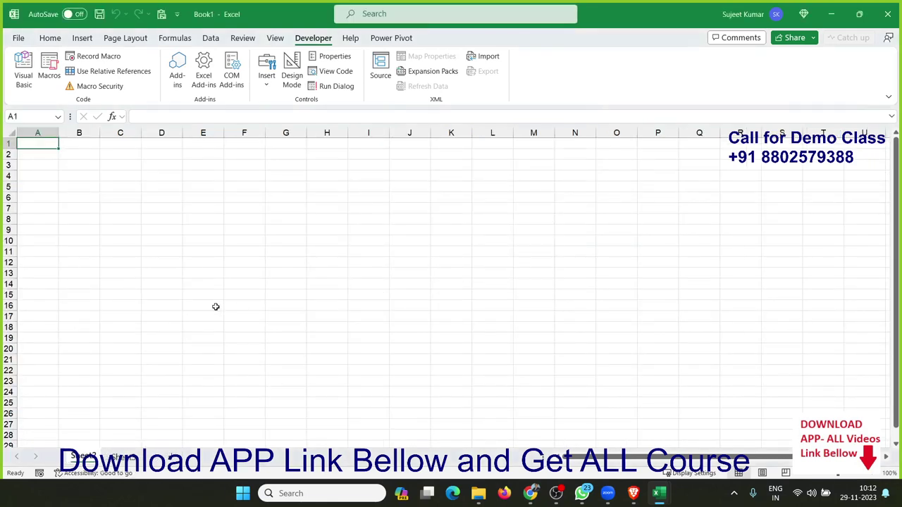
- Return to the VBA editor and open ThisWorkbook's empty code window
key(alt+Tab)
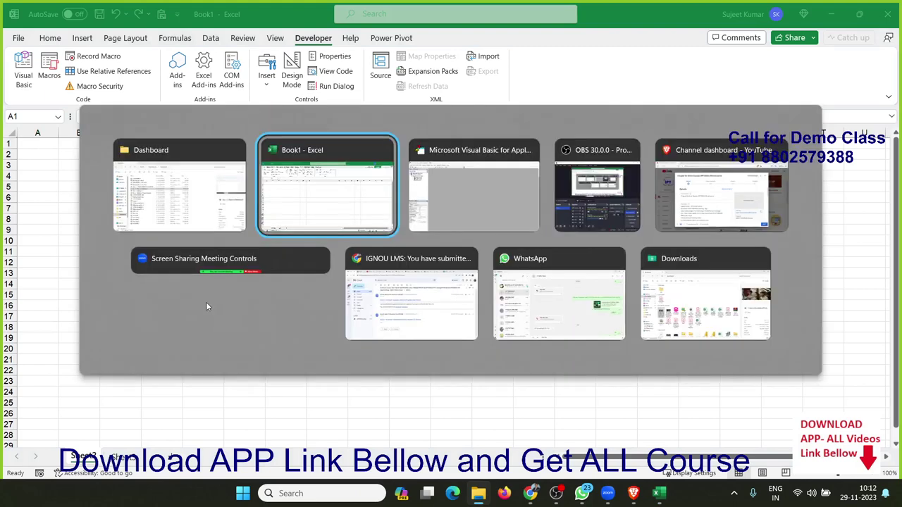
key(Tab)
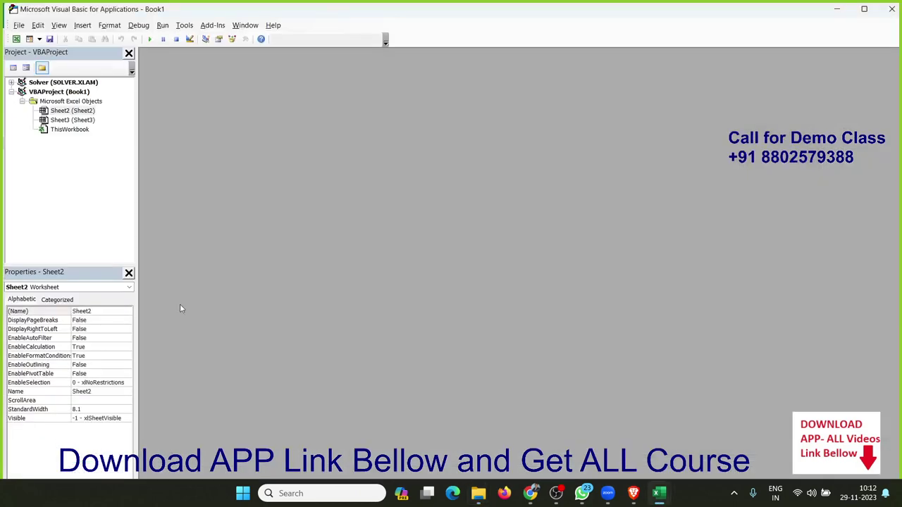
click(79, 139)
double_click(78, 133)
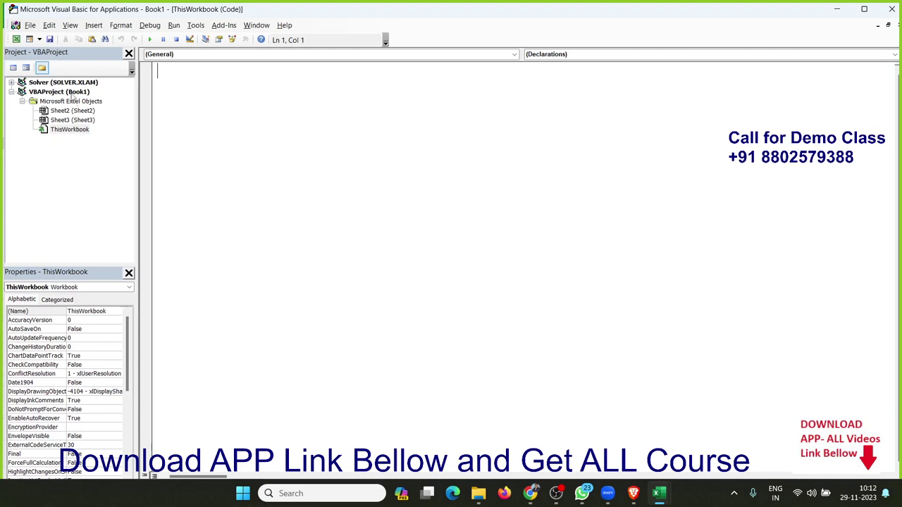
click(94, 27)
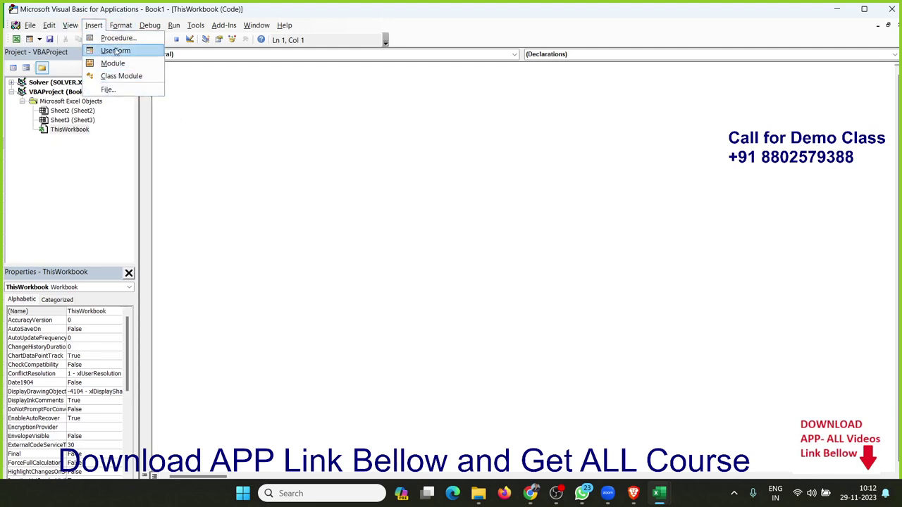
click(194, 108)
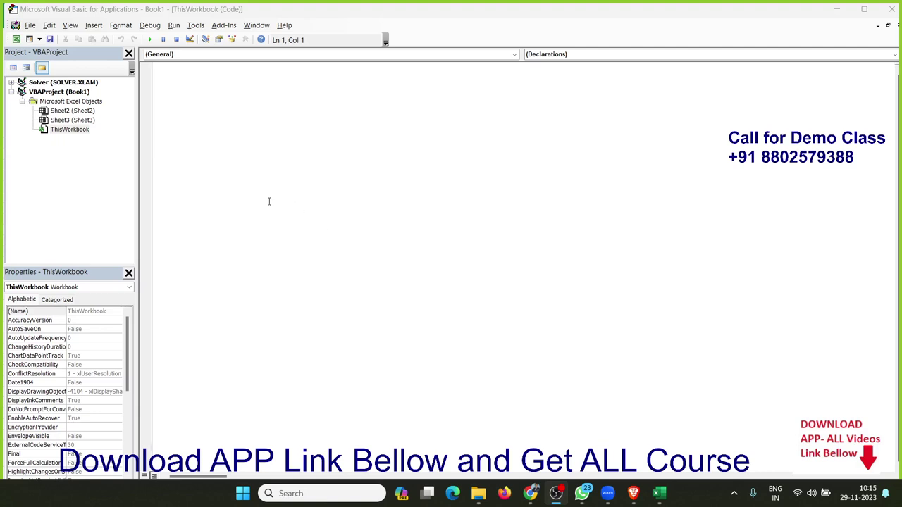
click(225, 186)
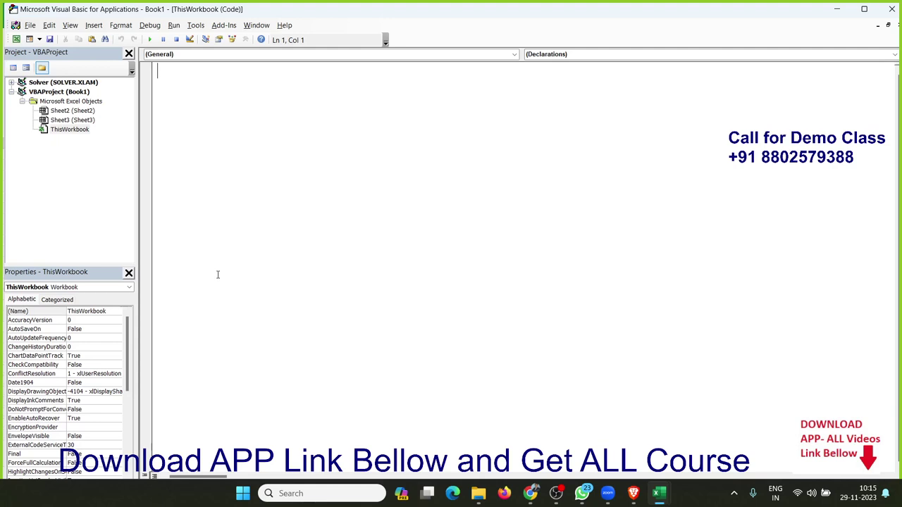
text(sub )
text(rr)
text(())
key(Return)
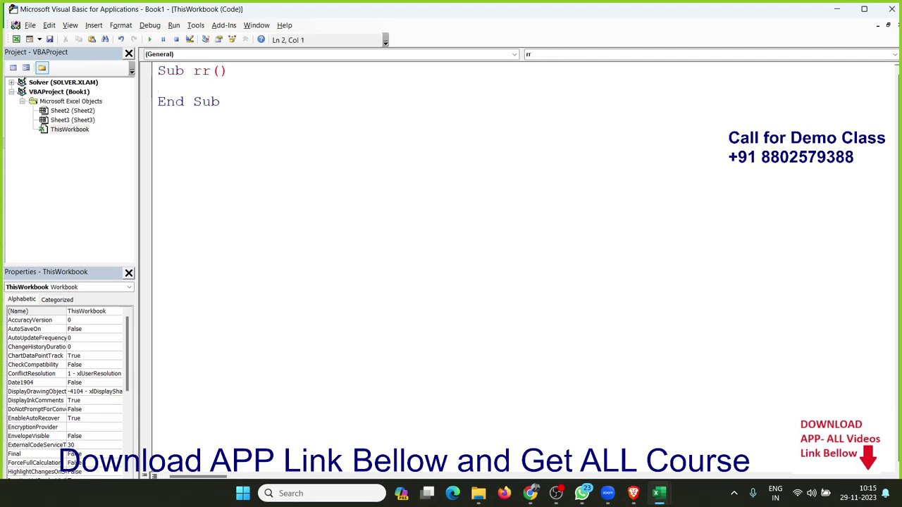
key(ctrl+a)
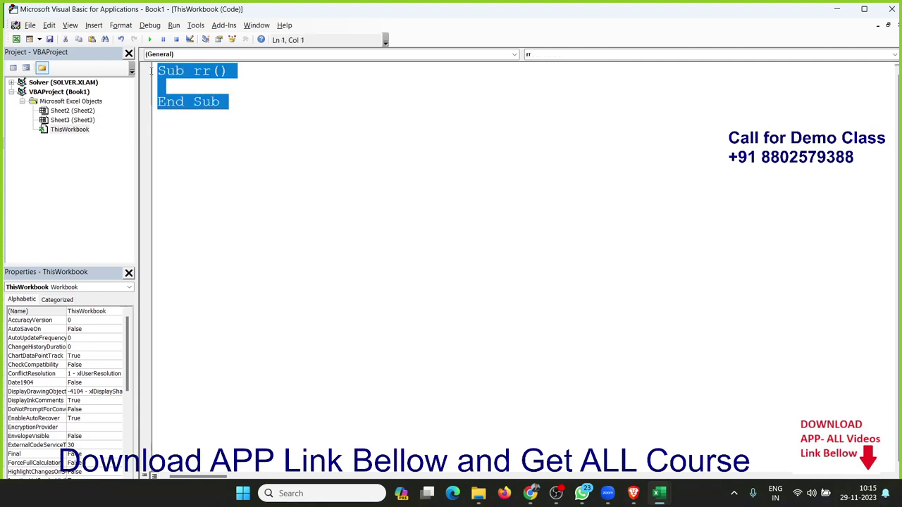
key(Delete)
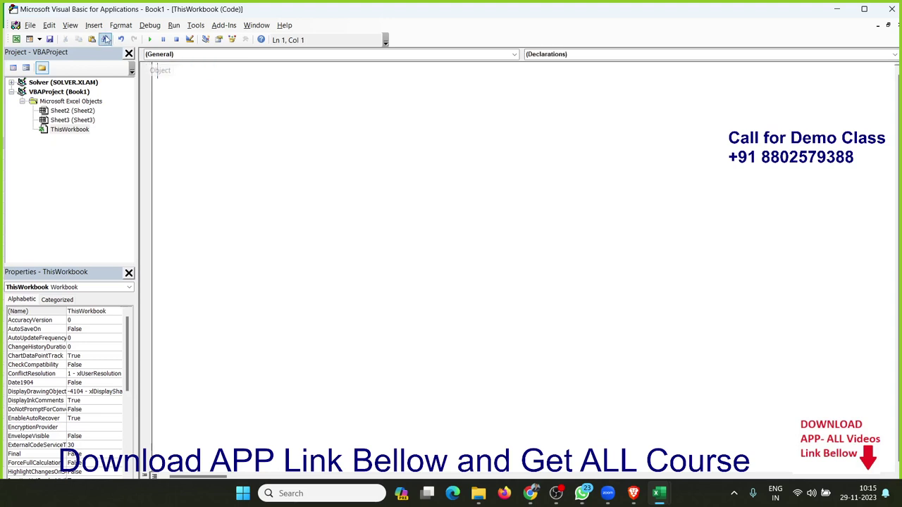
- Insert a standard module, Module1, erasing a trial 'sub rr' line to leave it empty
click(94, 25)
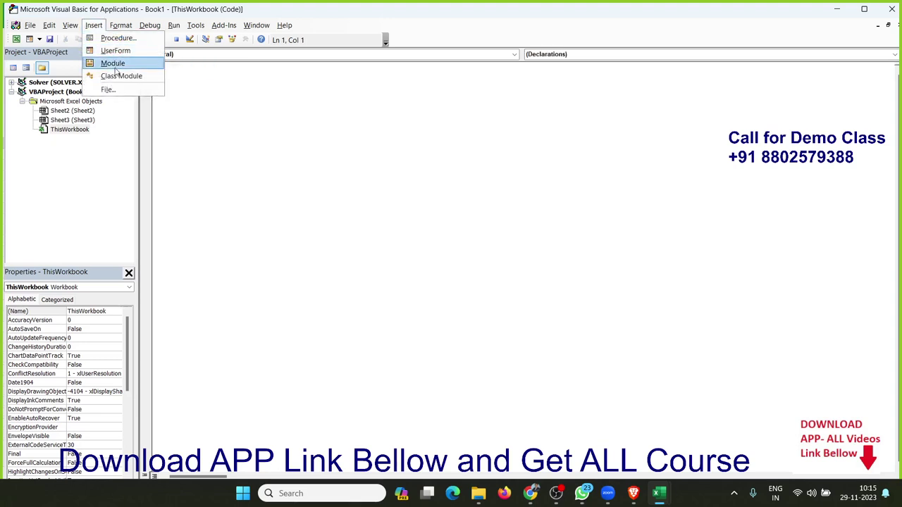
click(115, 66)
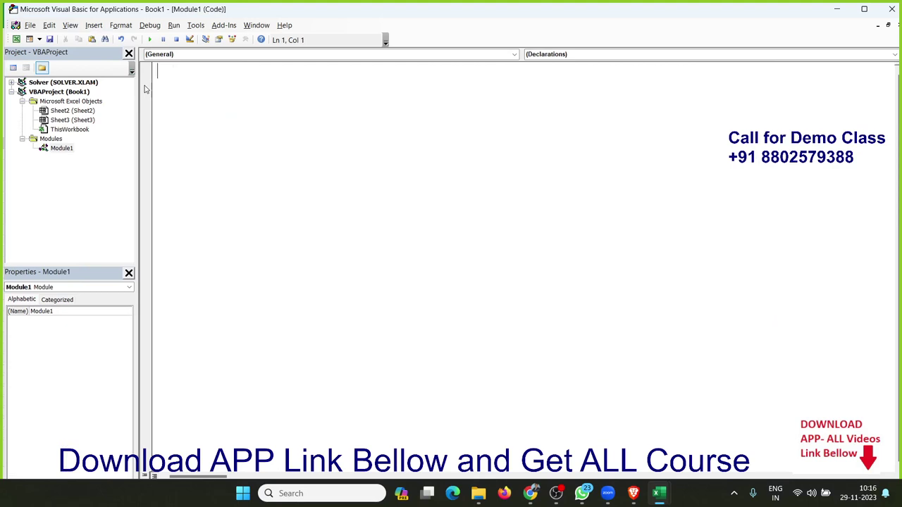
text(sub rr)
key(BackSpace)
key(BackSpace)
key(BackSpace)
key(BackSpace)
key(BackSpace)
key(BackSpace)
- Enter the heading 'Type of Macros' in cell F3
click(837, 9)
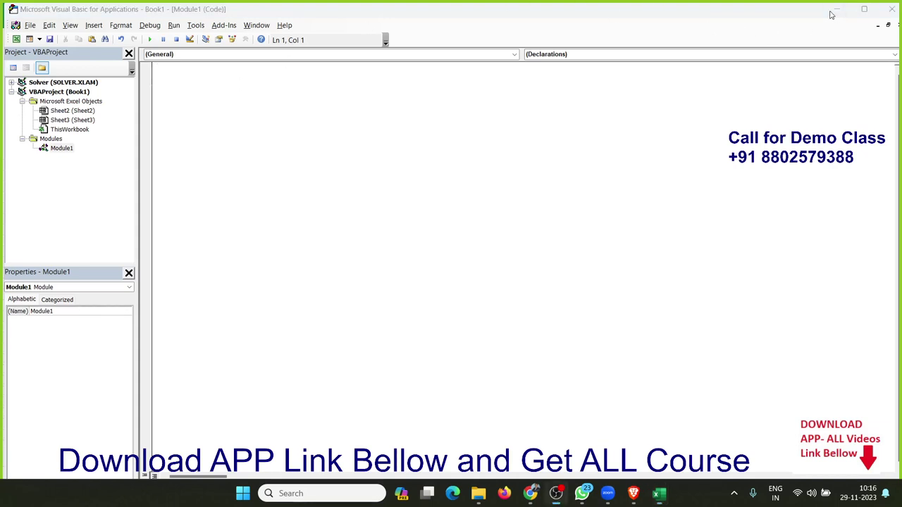
click(318, 175)
click(241, 164)
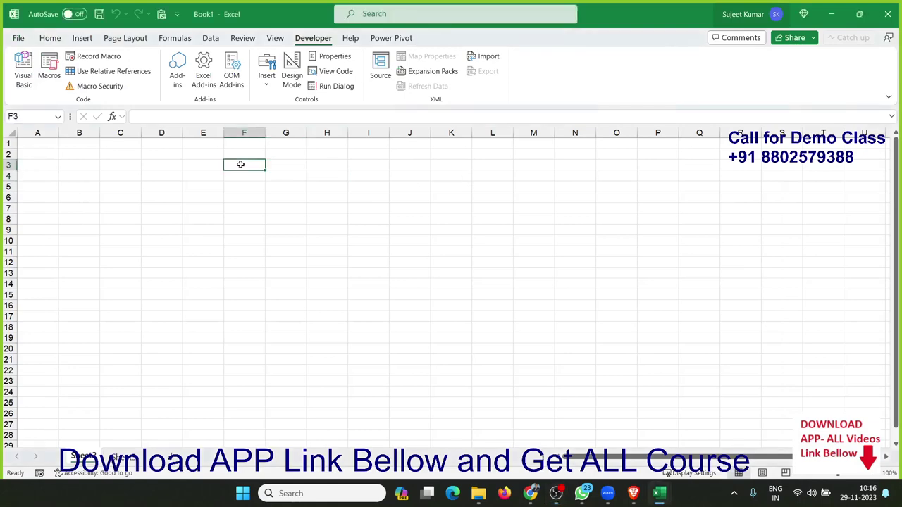
text(T)
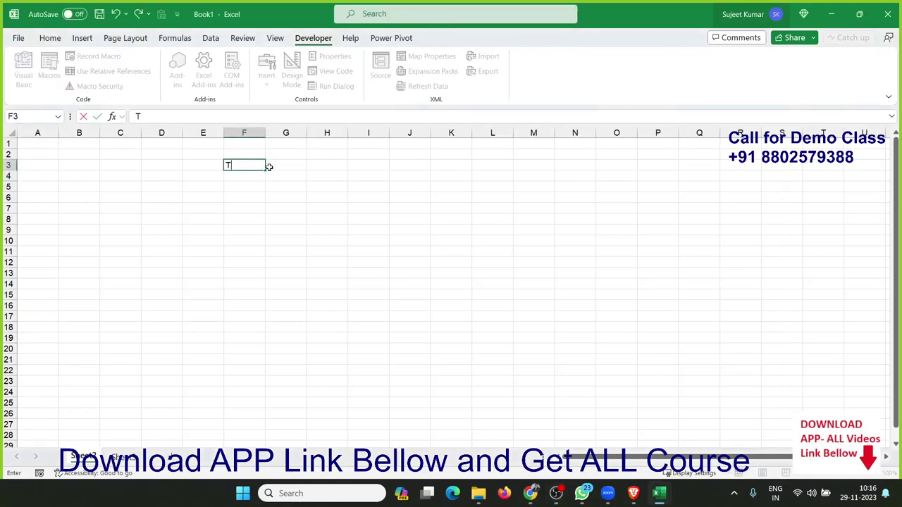
text(ype )
text(a)
key(BackSpace)
text(of )
text(Macros)
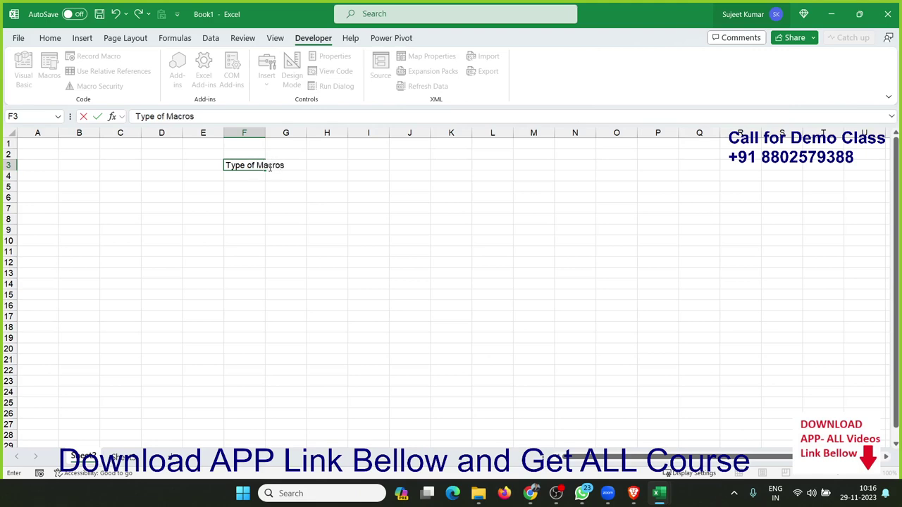
key(Return)
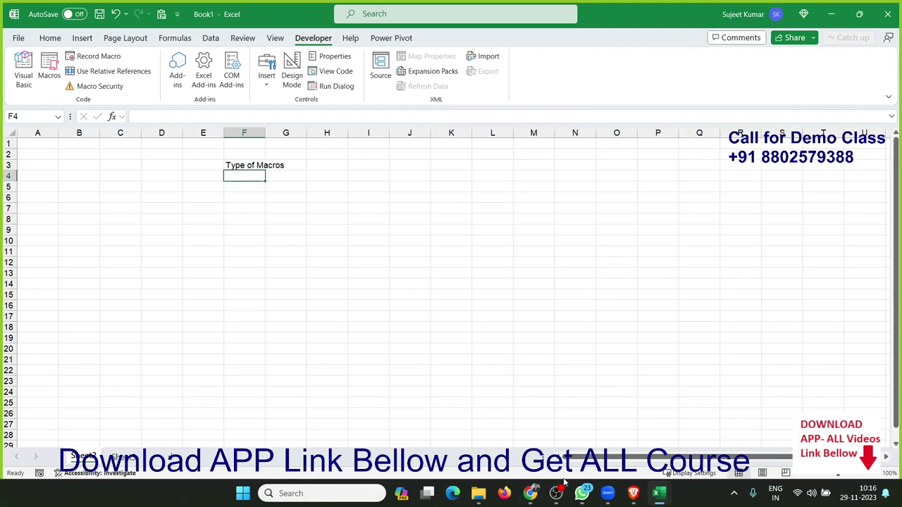
- Enter 'Public Macros' in cell G4
click(633, 493)
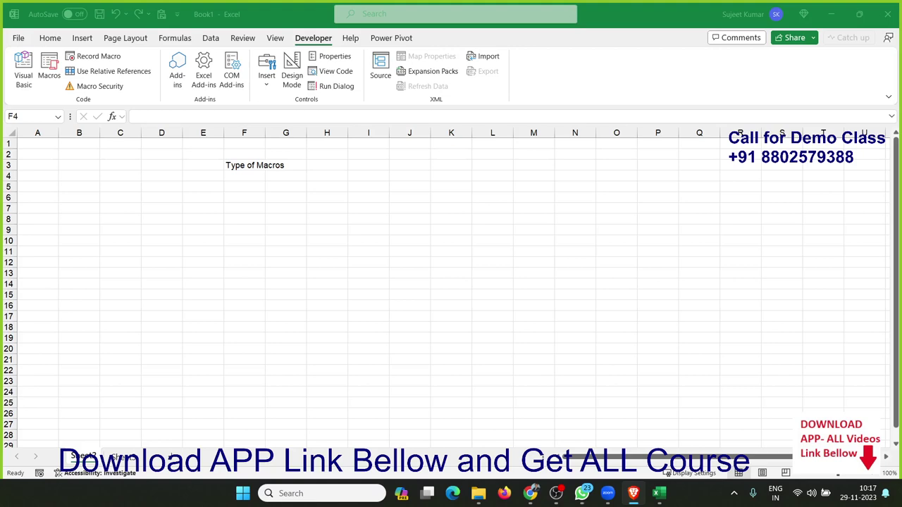
click(246, 177)
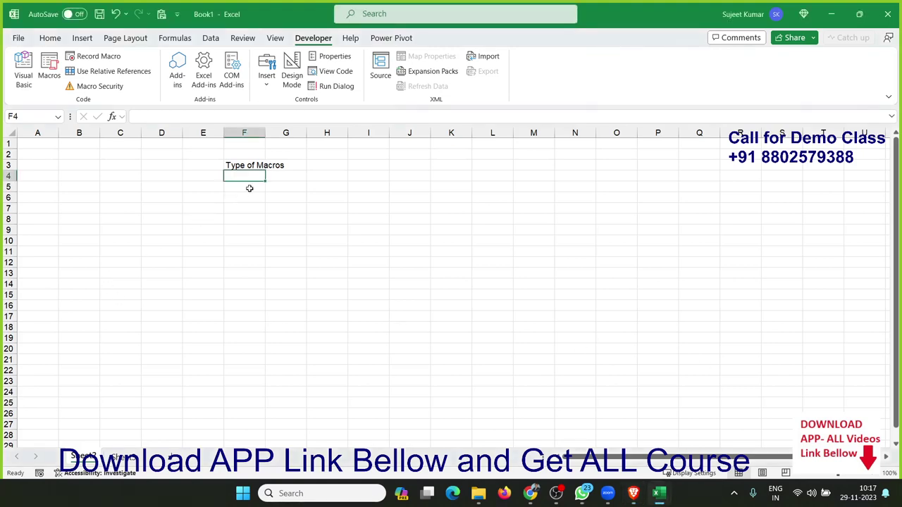
key(Right)
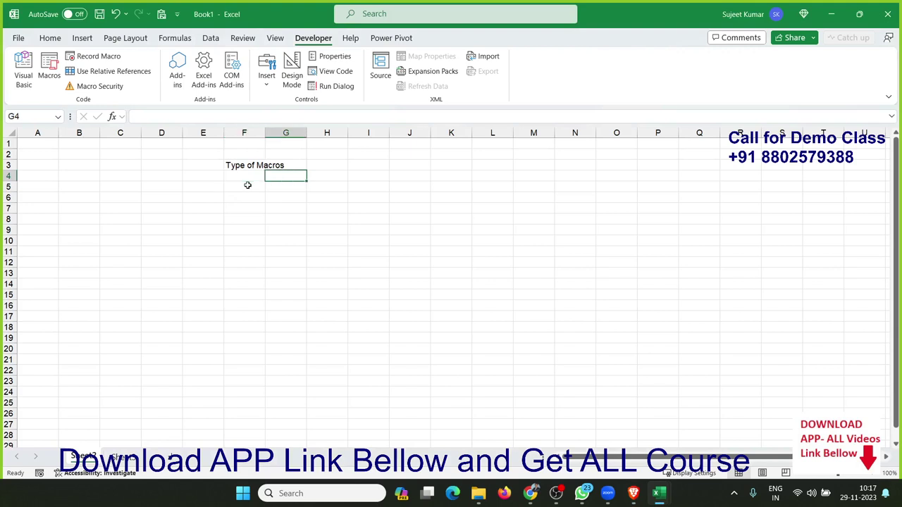
text({Pu)
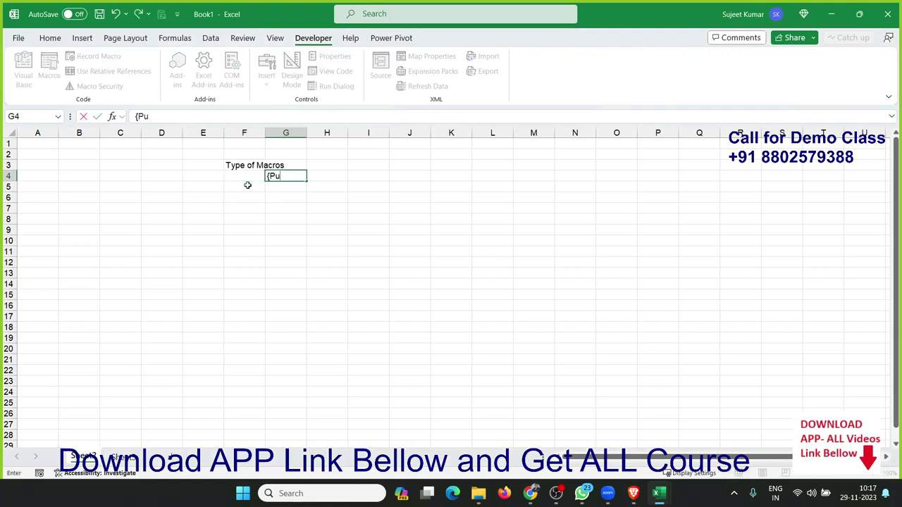
key(BackSpace)
key(BackSpace)
key(BackSpace)
text(Public )
text(Macros)
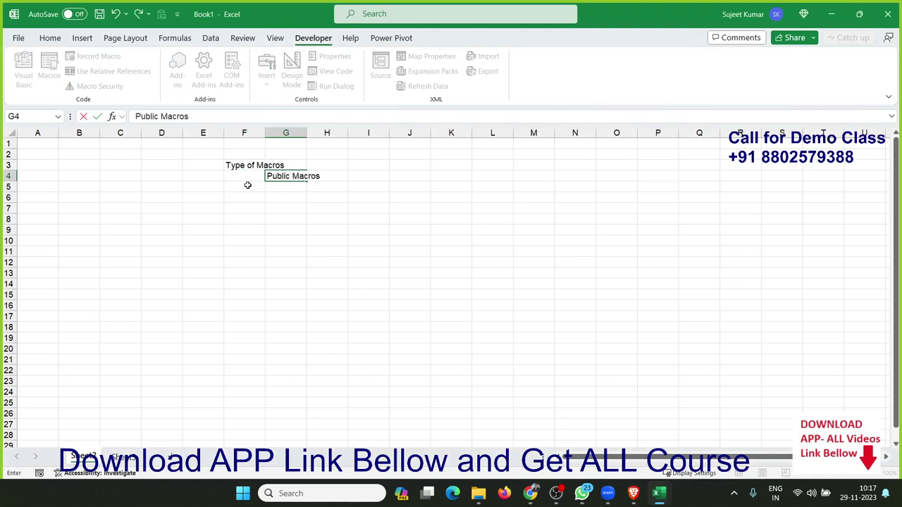
key(Return)
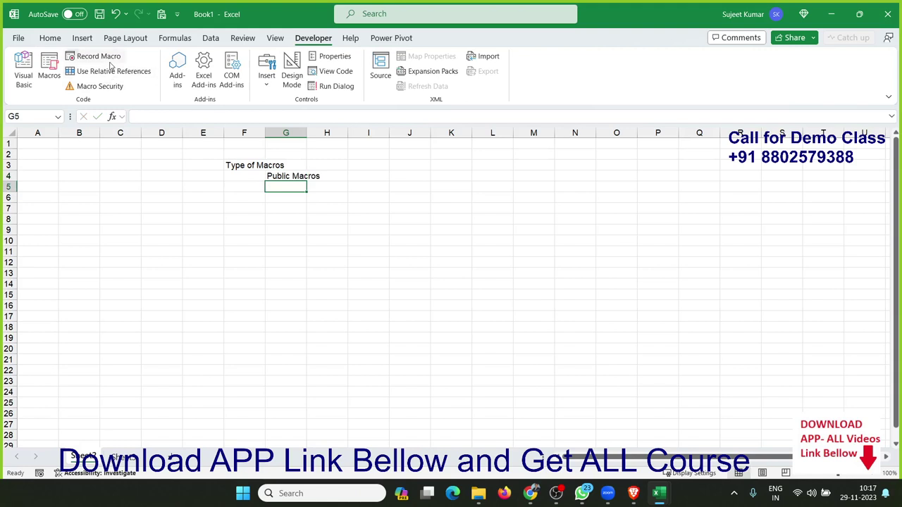
- Look at Record Macro settings, cancel without recording, and return to the VBA editor
click(102, 57)
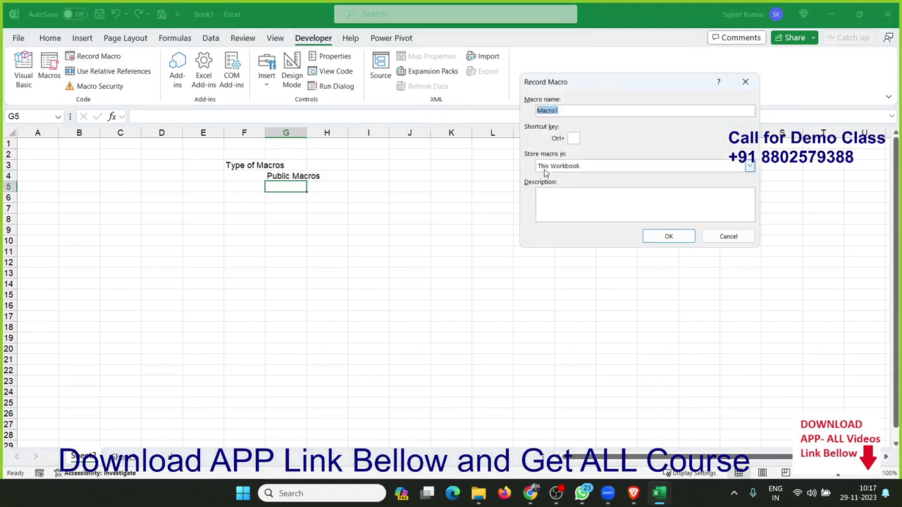
click(708, 235)
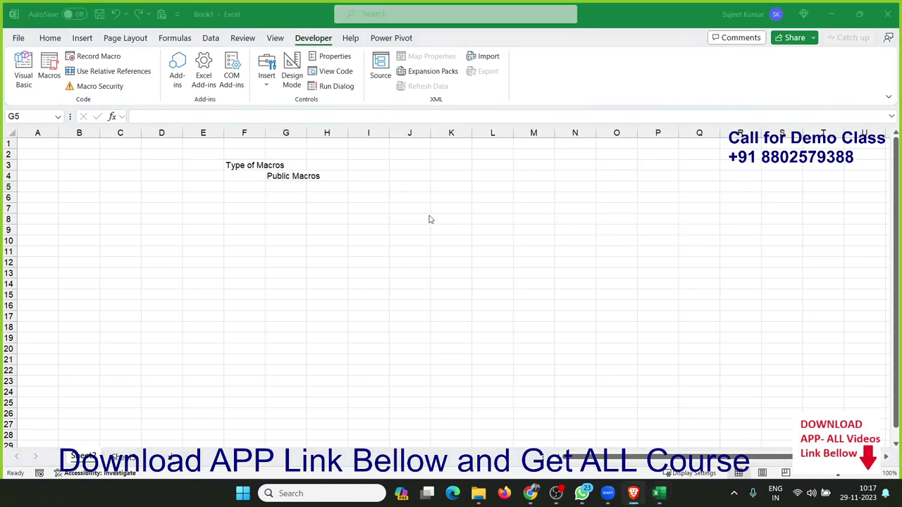
key(alt+Tab)
key(Tab)
key(Tab)
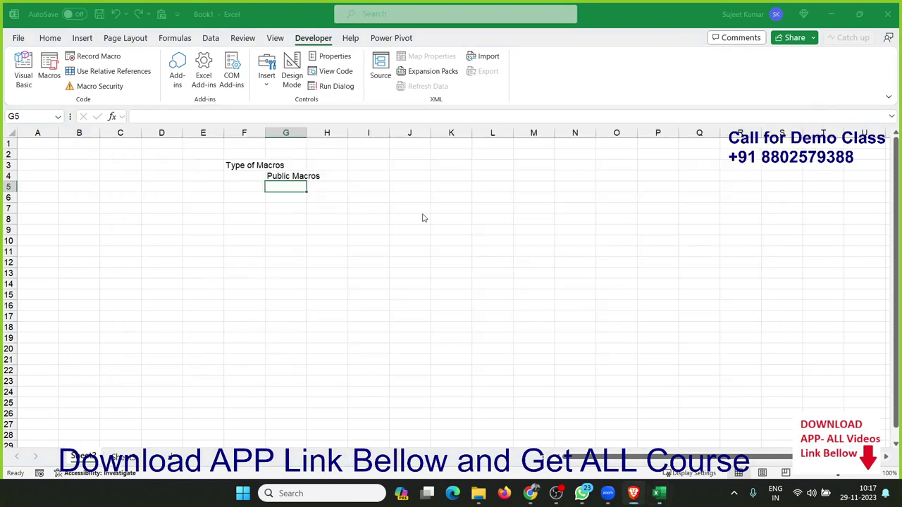
- Add an empty Sub rr() procedure to Module1
text(sub )
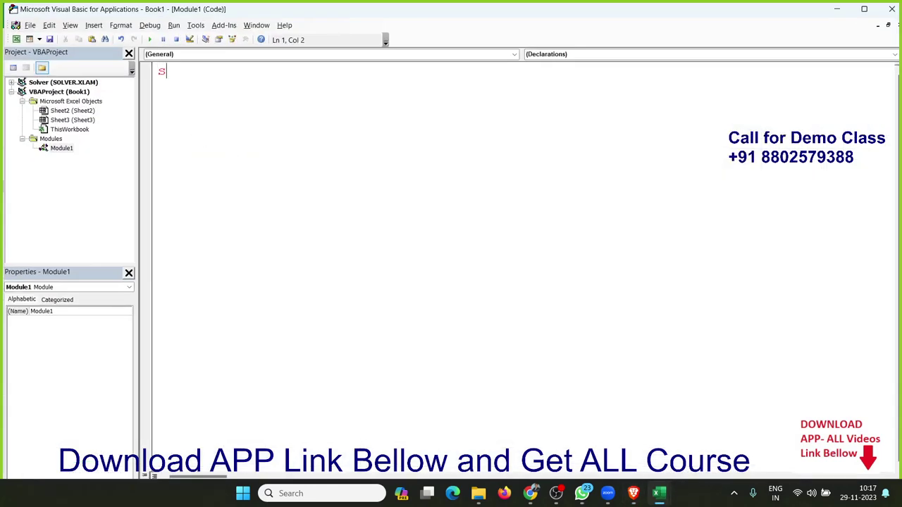
text(rr)
text(())
key(Return)
key(Return)
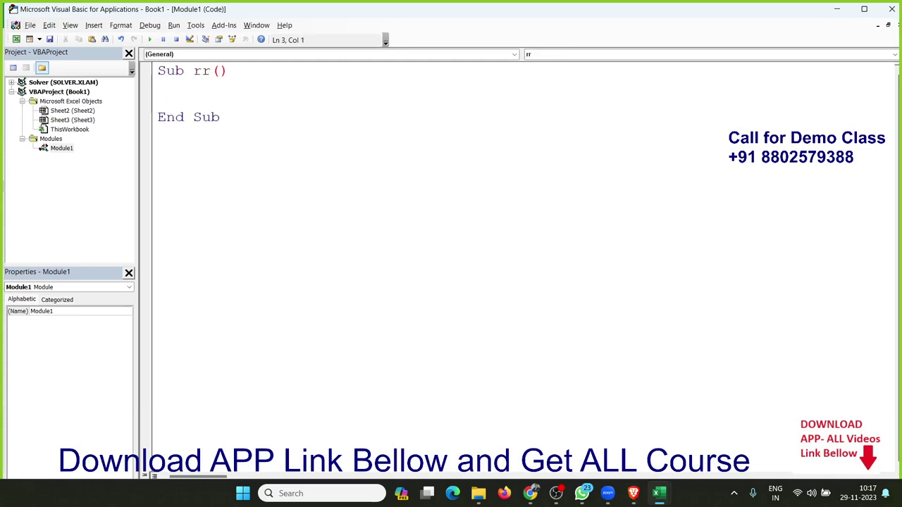
key(Down)
key(Down)
key(Down)
key(Down)
- Add an empty Public Sub Ma() procedure below rr
text(pu)
text(blic )
text(Marco)
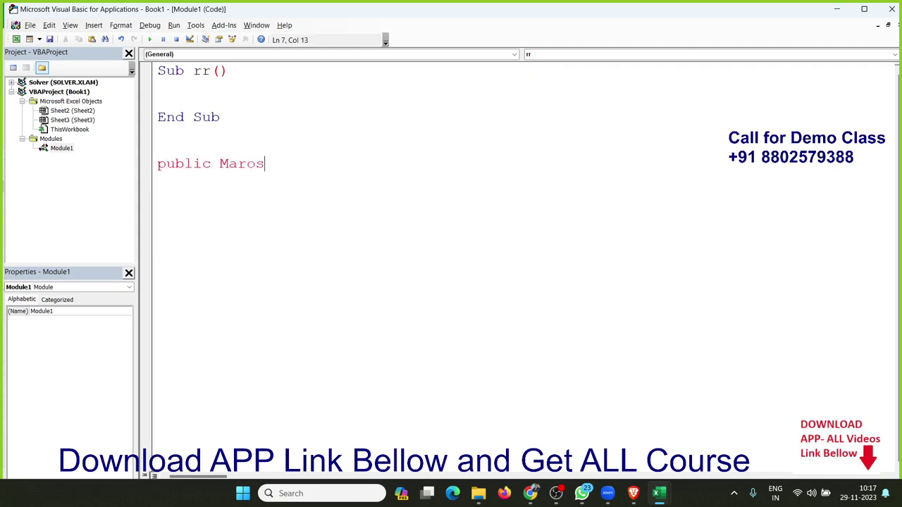
key(BackSpace)
key(BackSpace)
key(BackSpace)
text(())
key(Return)
key(Up)
key(Right)
key(Right)
key(Right)
key(Right)
key(Right)
key(Right)
text(su)
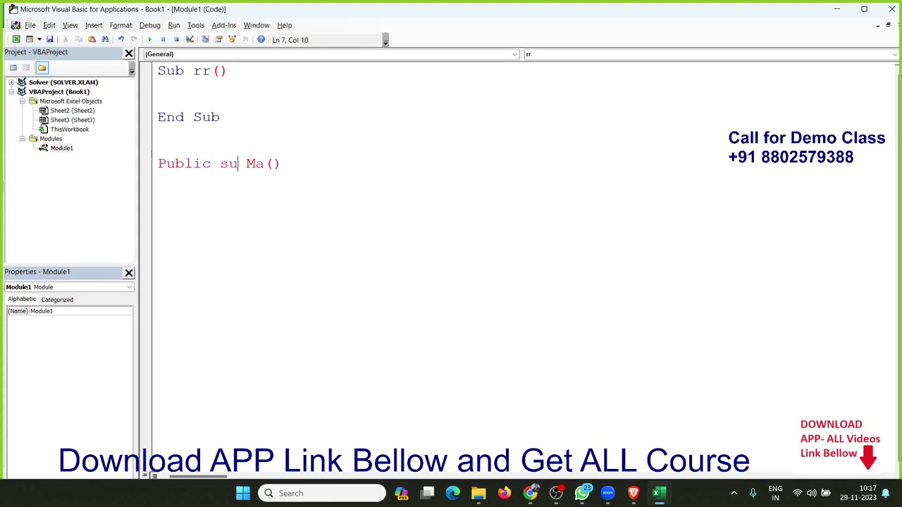
text(b)
key(Return)
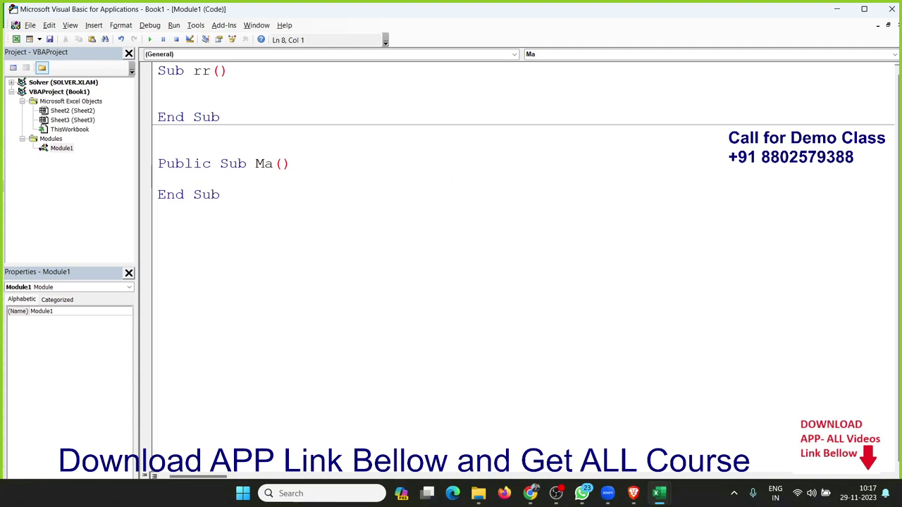
click(633, 493)
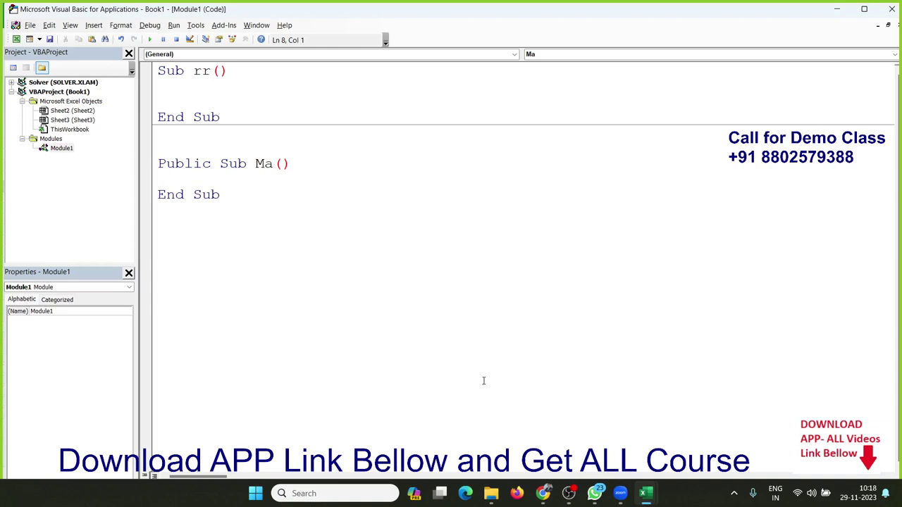
key(Return)
key(Return)
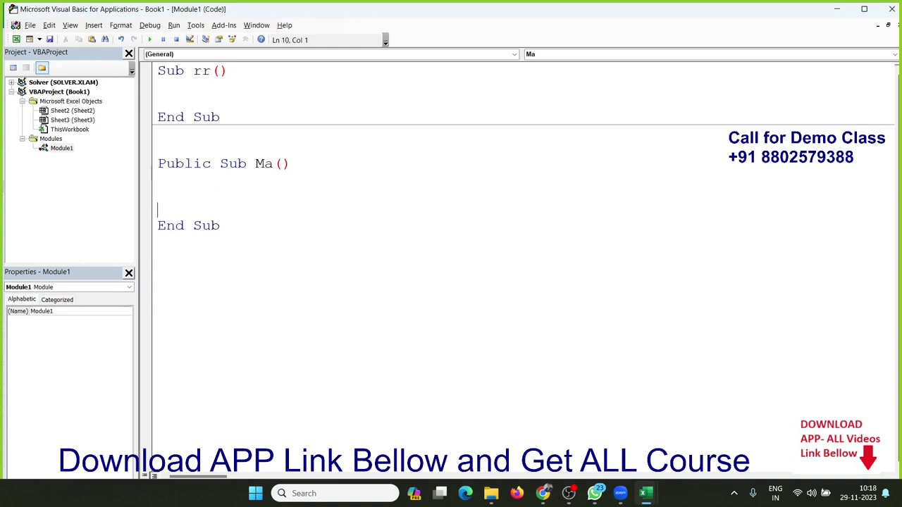
- Bring the Book1 - Excel window back to the front from the taskbar
mouse_move(655, 497)
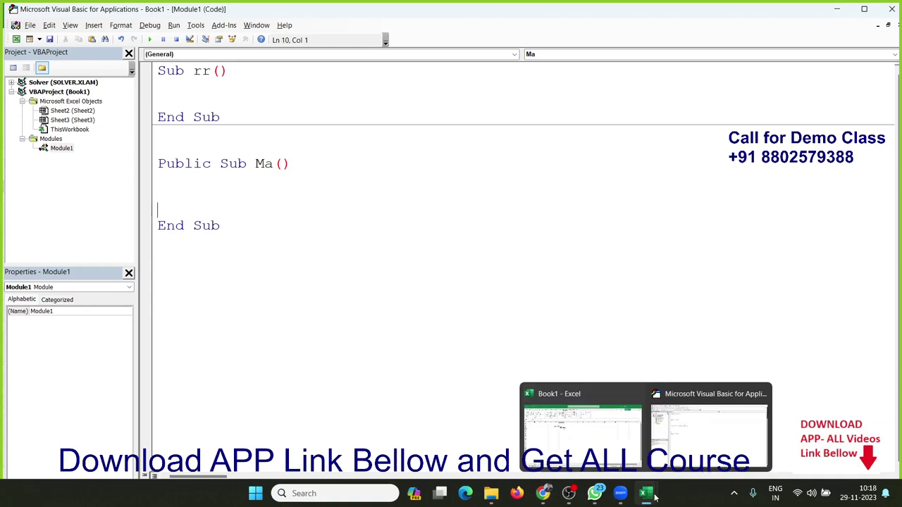
click(602, 461)
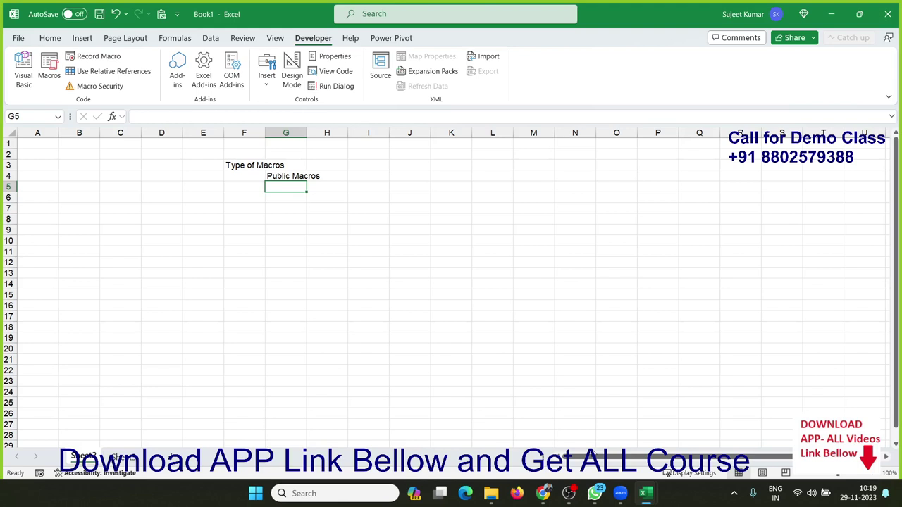
- Enter 'Personal Macros' in cell G7
key(Down)
key(Down)
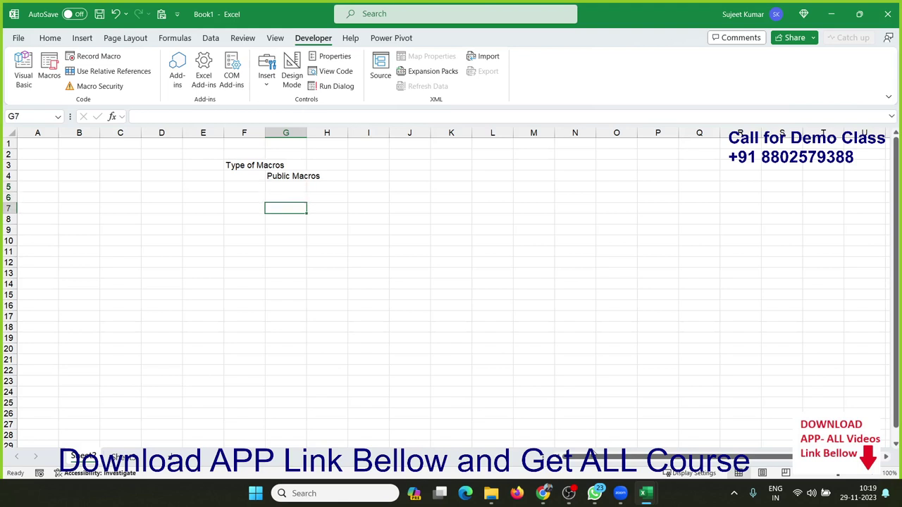
text(Per)
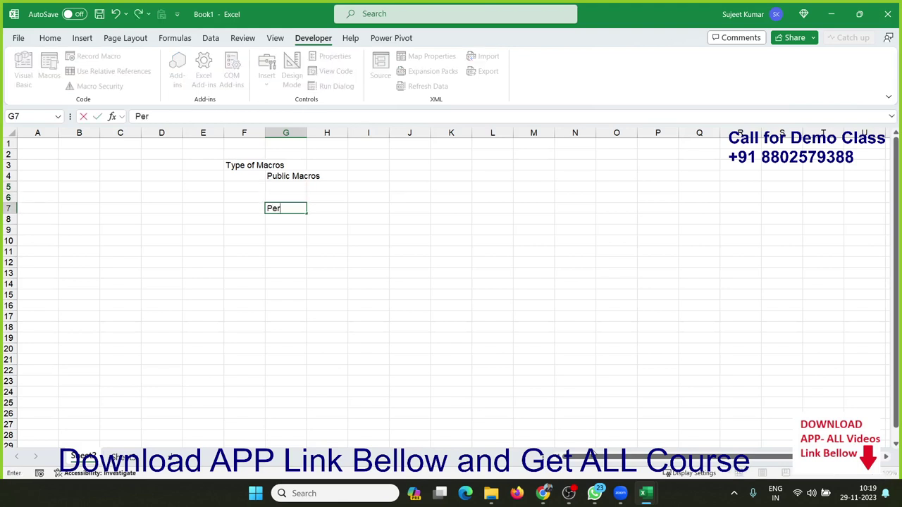
text(so)
text(nal Macr)
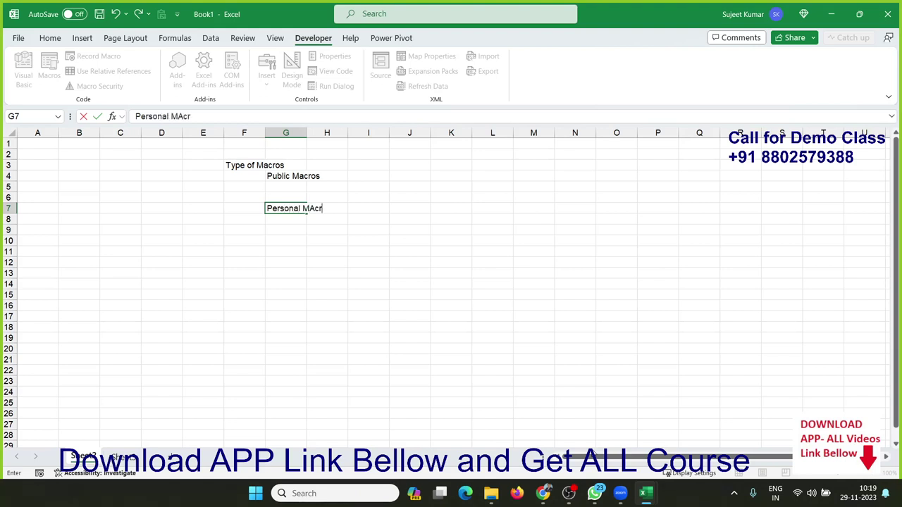
text(os)
key(Return)
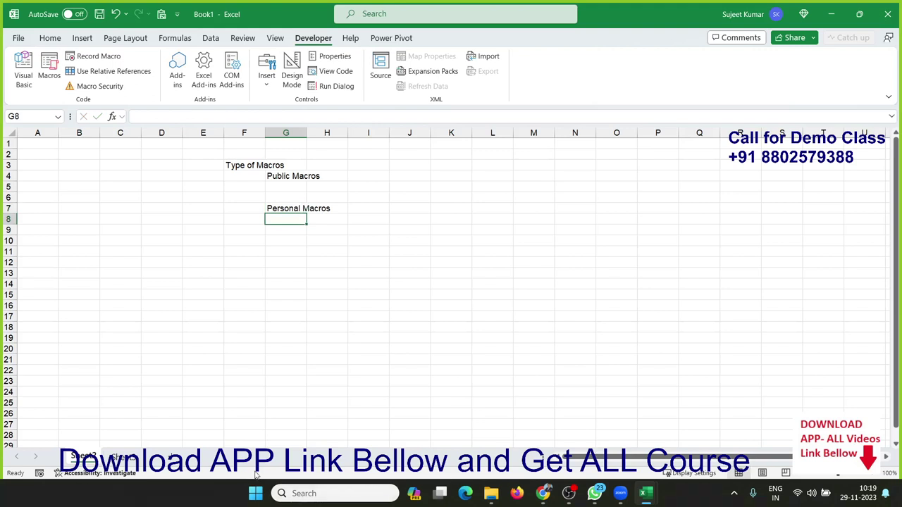
- Start a macro recording stored in the Personal Macro Workbook, then cancel it
click(93, 59)
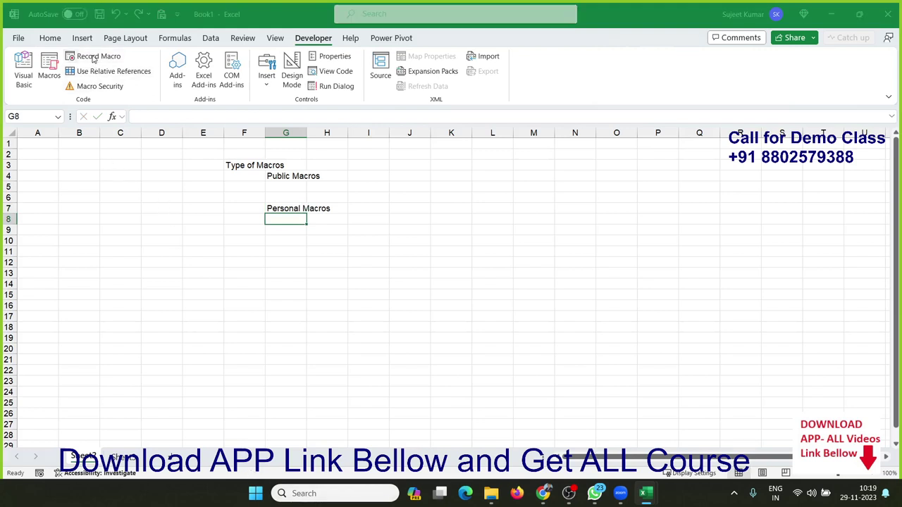
click(568, 173)
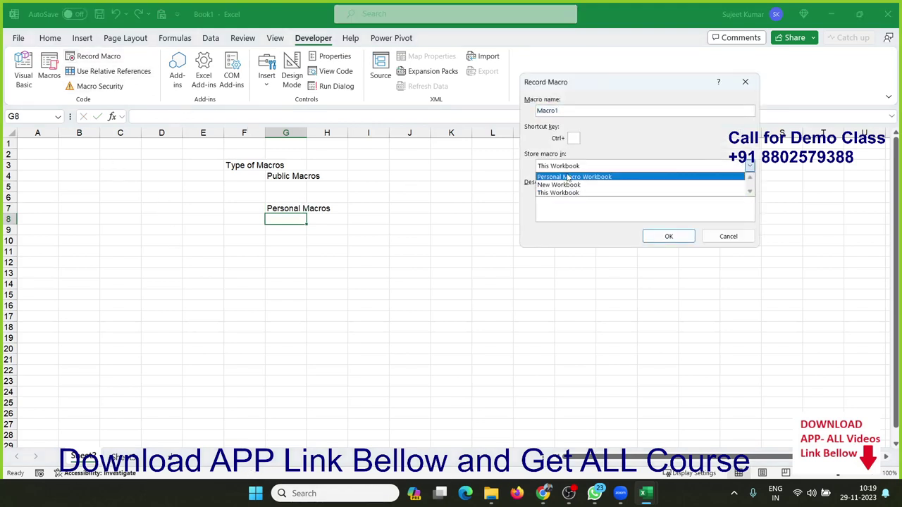
click(570, 179)
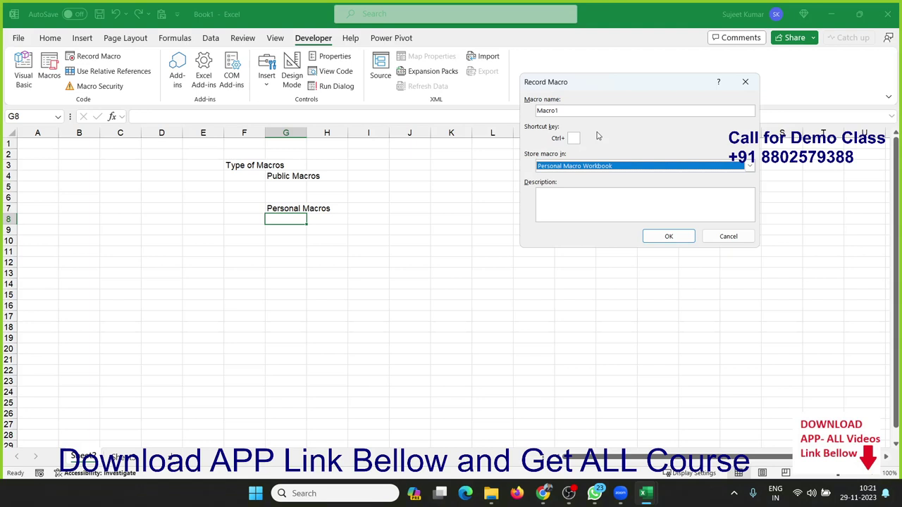
key(Escape)
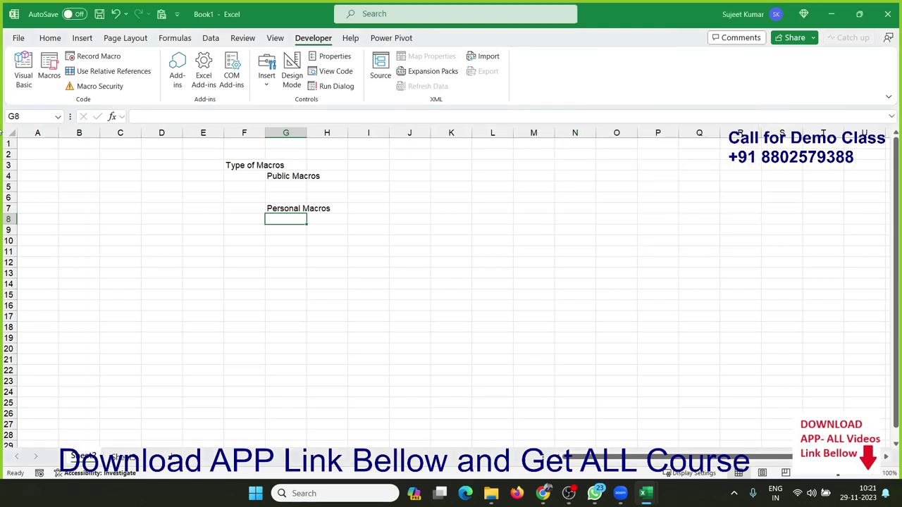
- Briefly open and hide the VBA editor, then enter 'addins' in cell I7
click(26, 71)
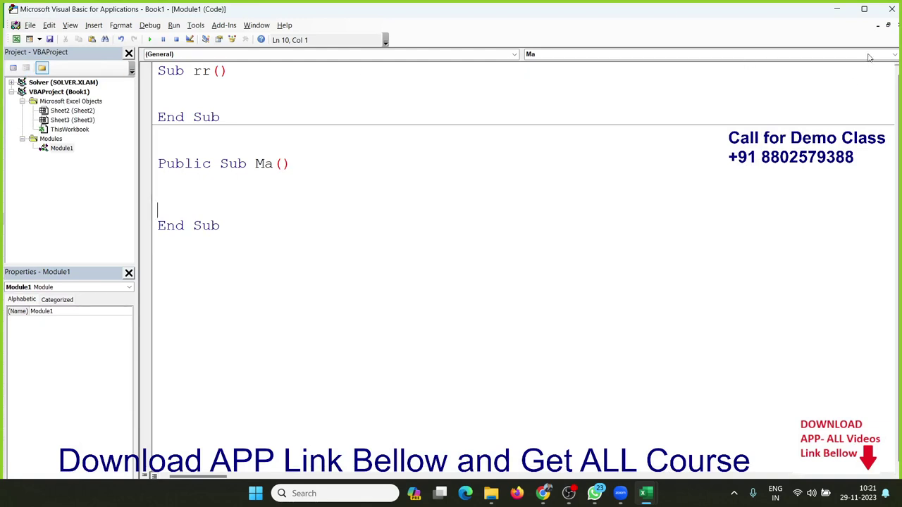
click(830, 13)
click(363, 208)
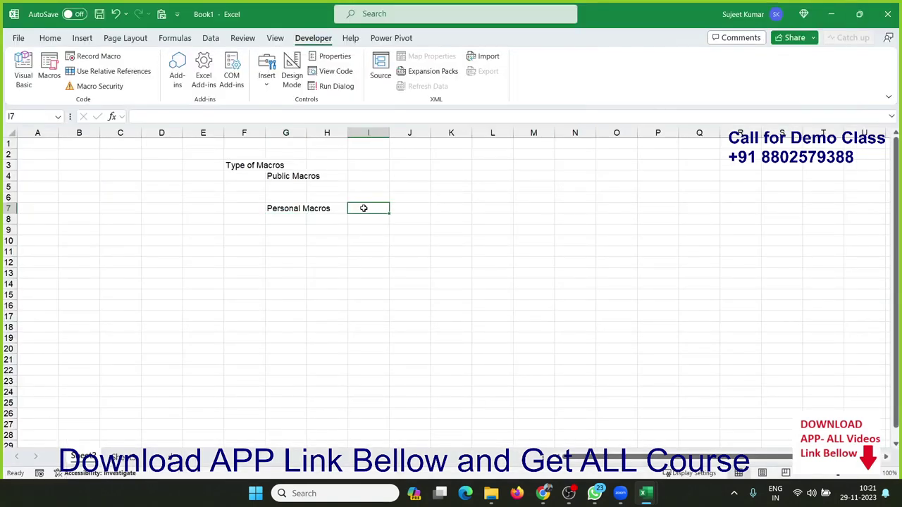
text(ad)
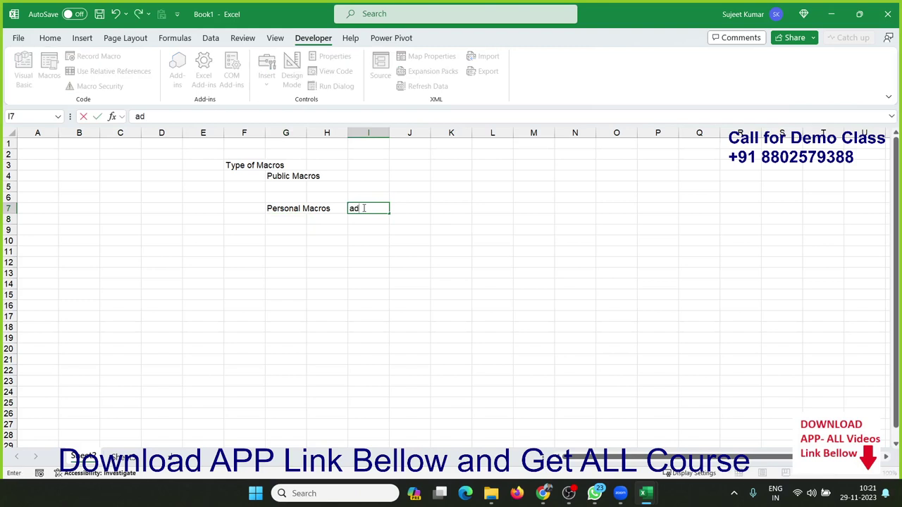
text(in)
key(BackSpace)
text(s)
key(BackSpace)
text(di)
text(ns)
key(Return)
- Move between the addins cell I7 and the Personal Macros cell
click(362, 208)
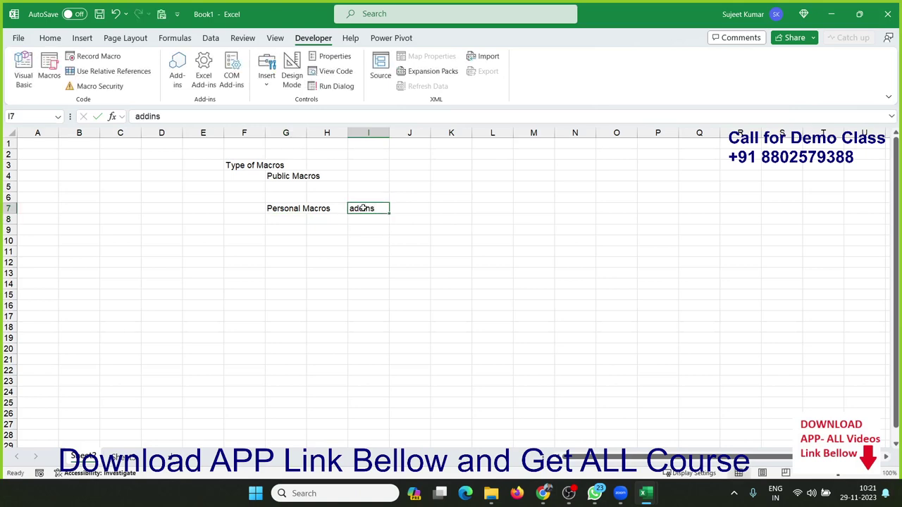
key(Left)
key(Left)
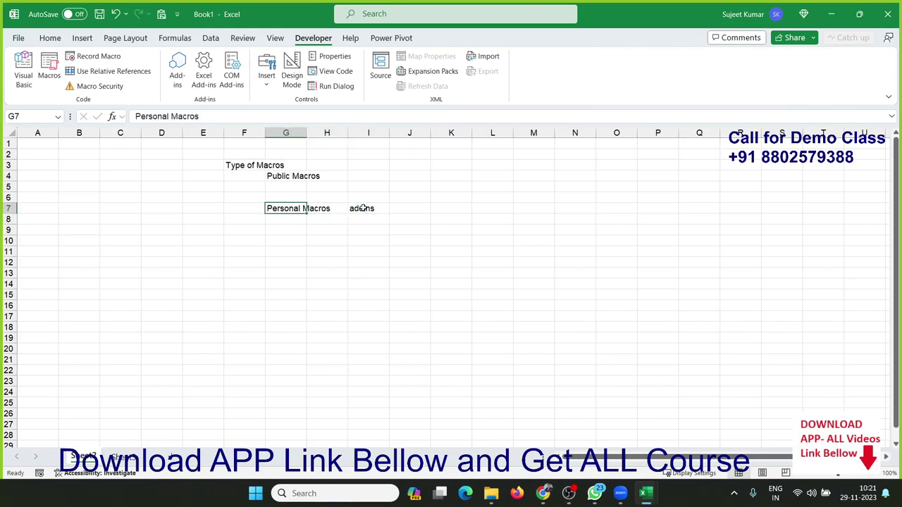
key(Right)
key(Right)
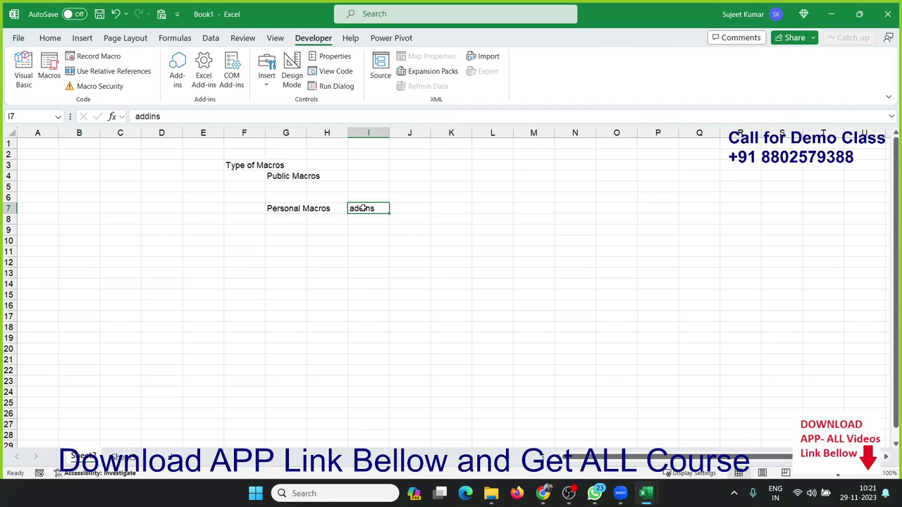
click(19, 40)
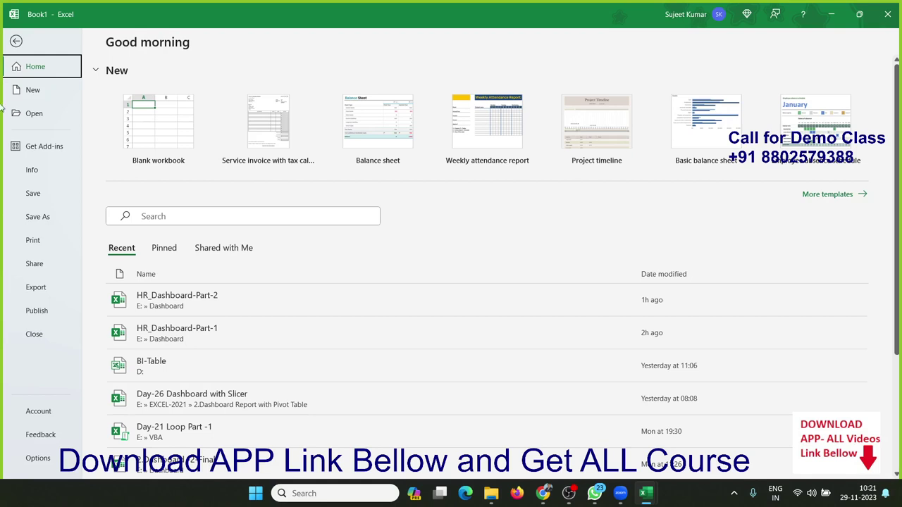
click(15, 44)
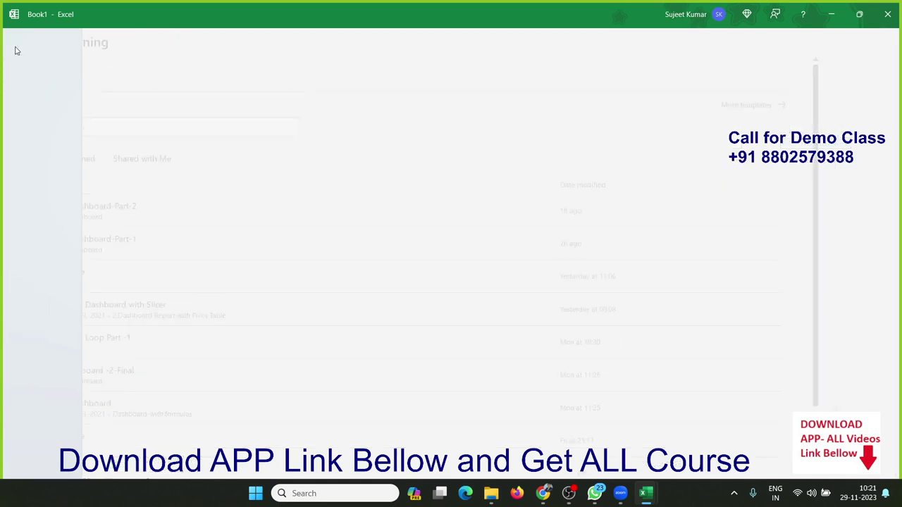
click(304, 240)
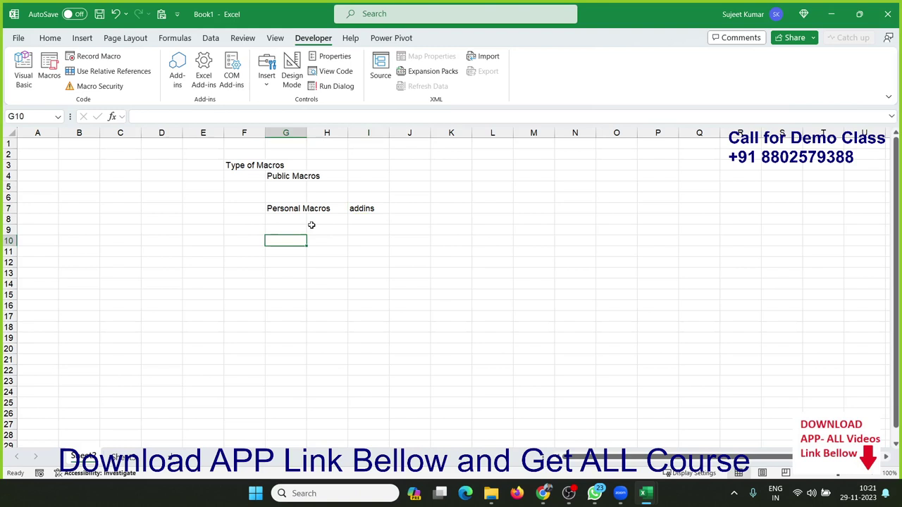
click(365, 218)
click(287, 177)
drag(286, 176, 377, 189)
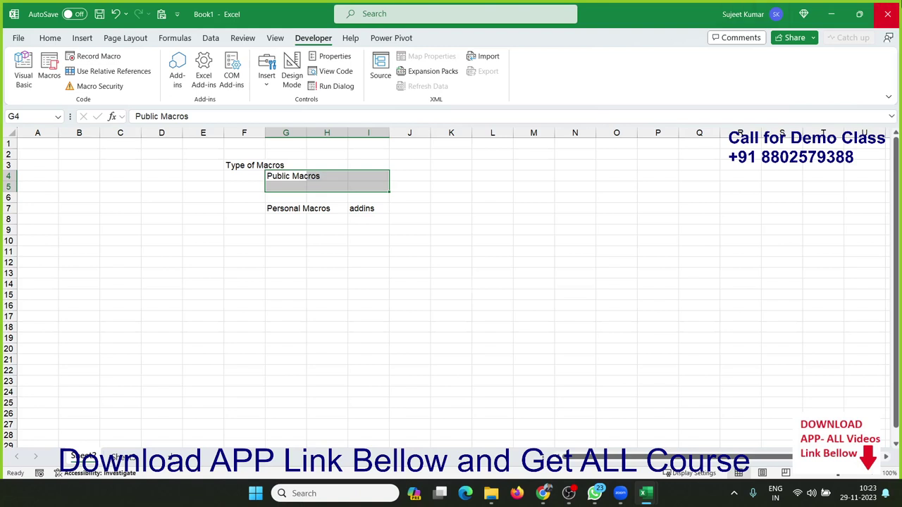
click(48, 76)
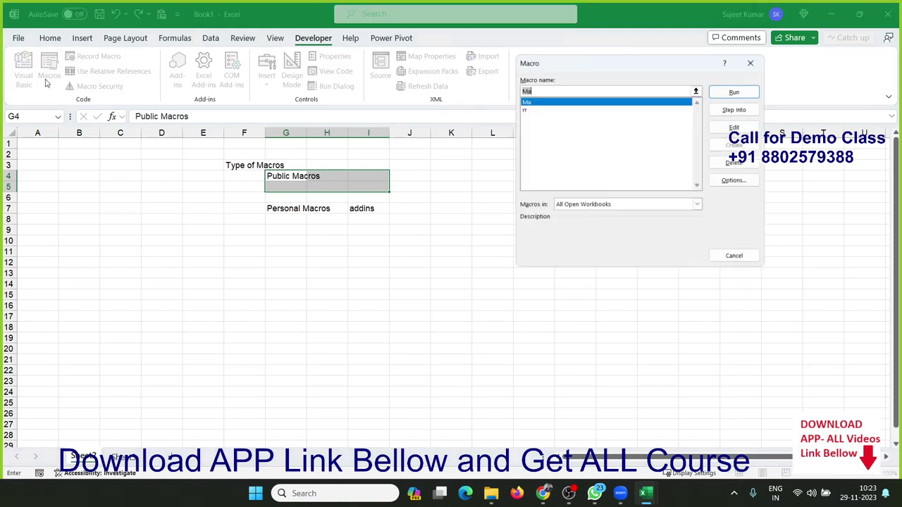
click(754, 59)
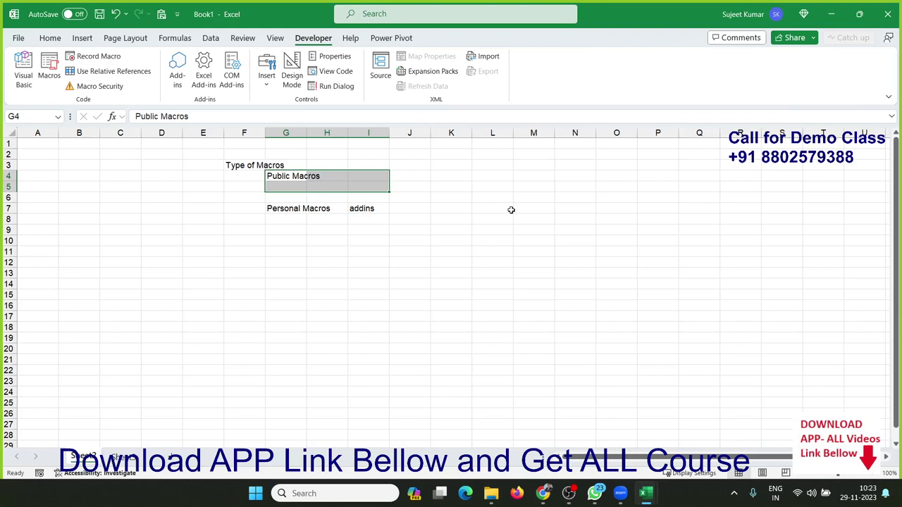
- Enter 'Event Macros' in cell G10
key(Down)
key(Down)
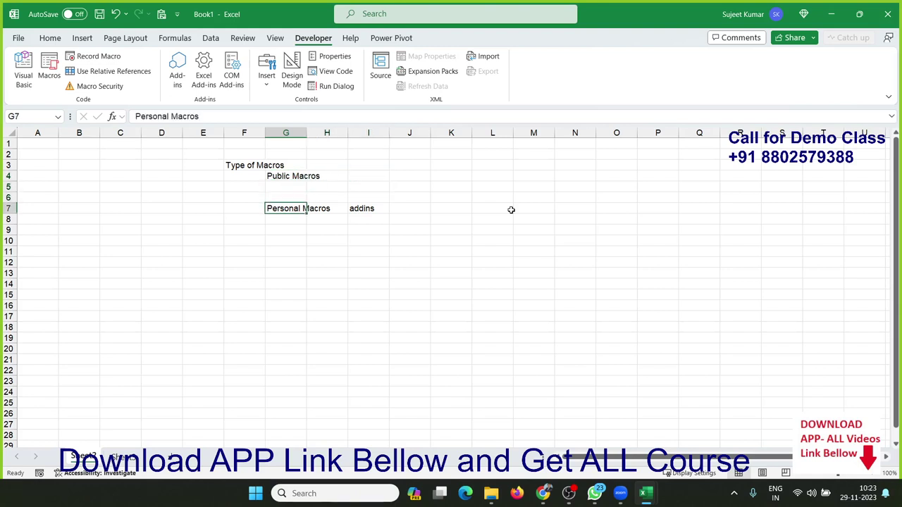
key(Down)
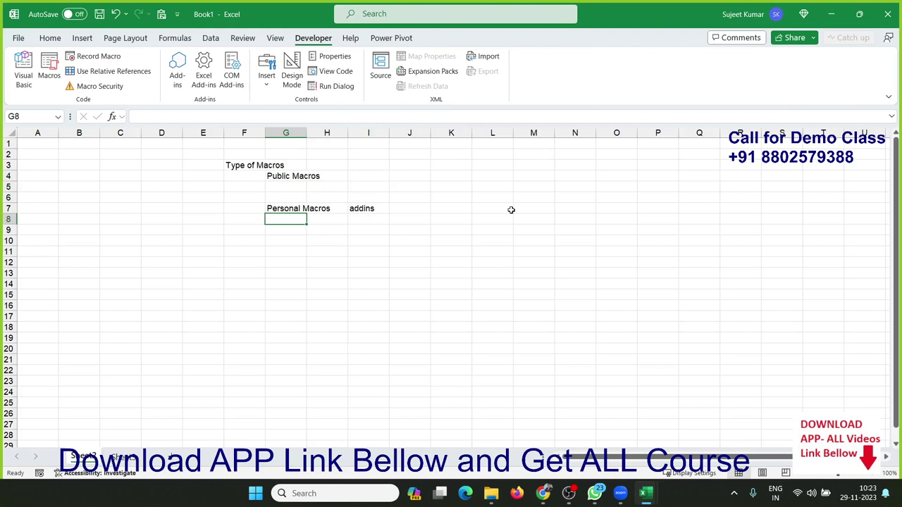
key(Down)
key(Down)
text(Eve)
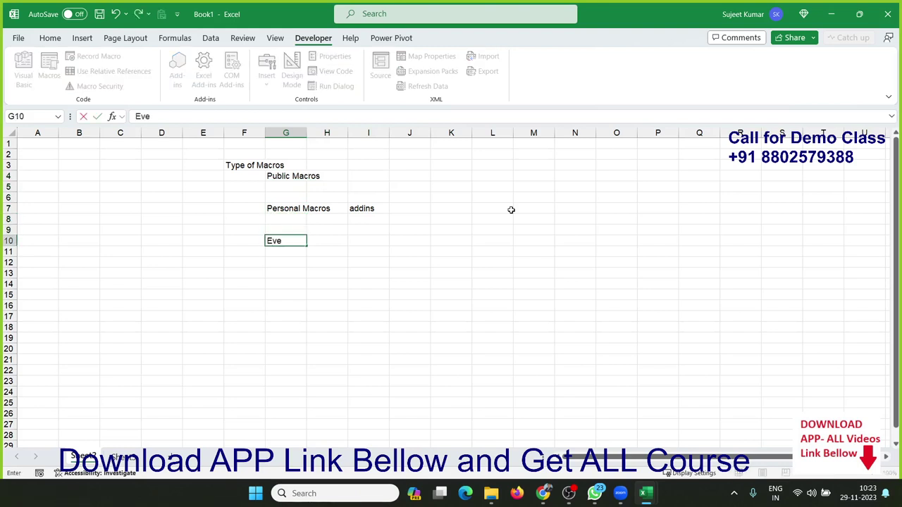
text(nt Ma)
text(cros)
key(Return)
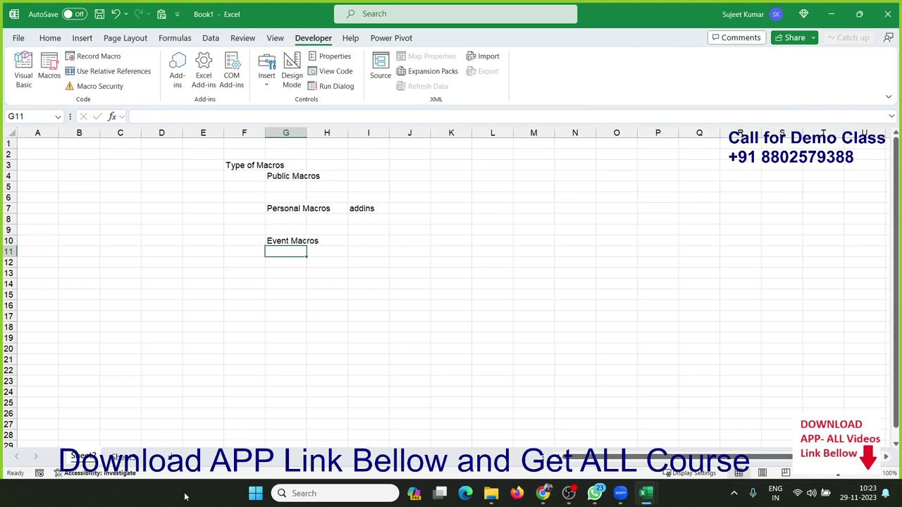
- Review the G7, I7 and G4 notes, then switch to the other, blank worksheet
click(304, 208)
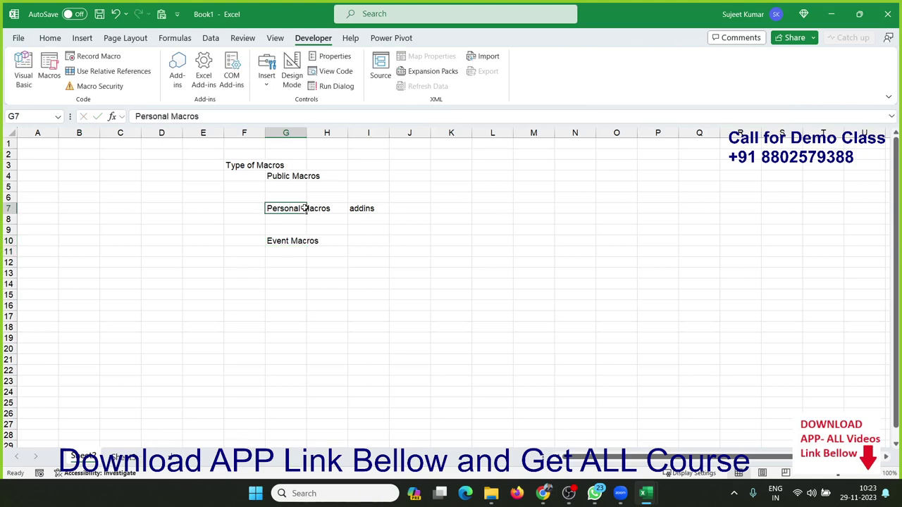
click(353, 206)
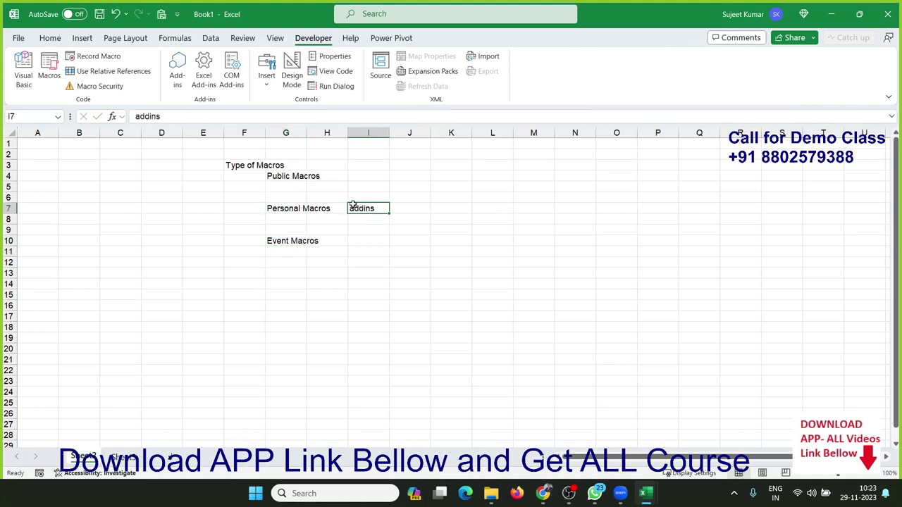
click(285, 176)
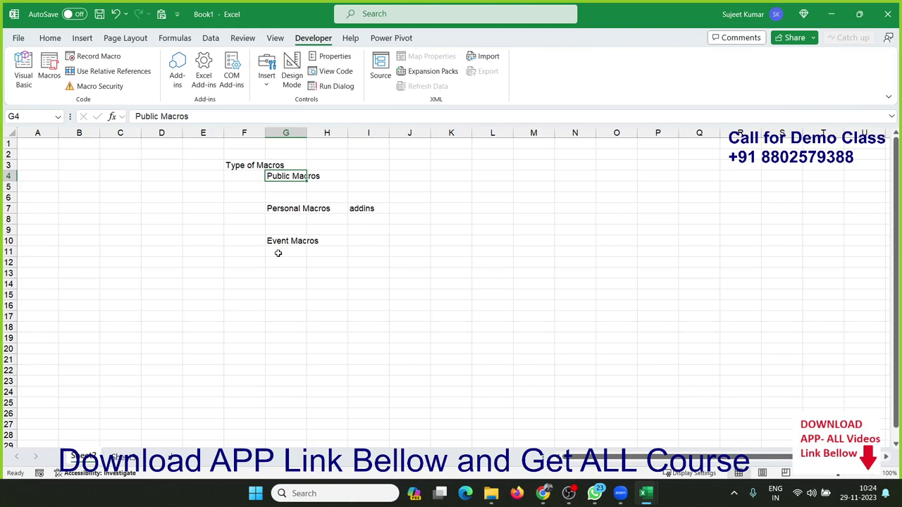
key(ctrl+Down)
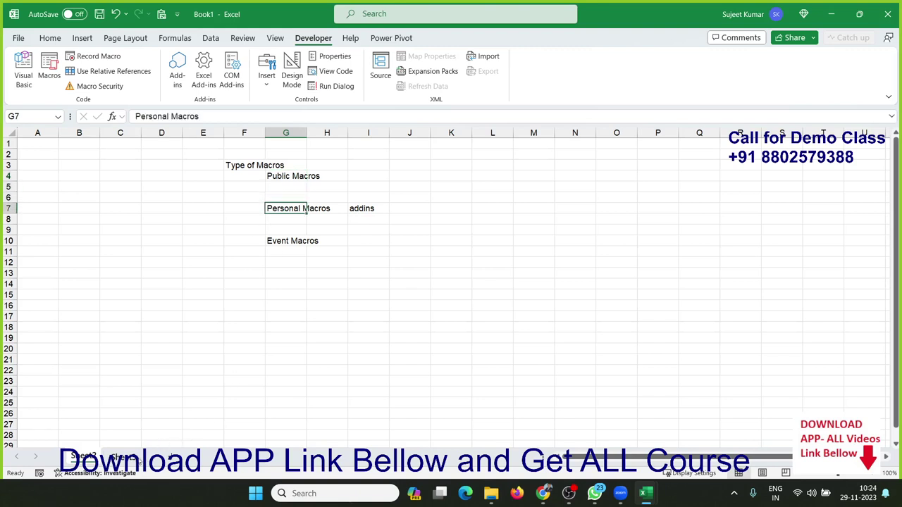
click(132, 460)
click(254, 199)
click(221, 240)
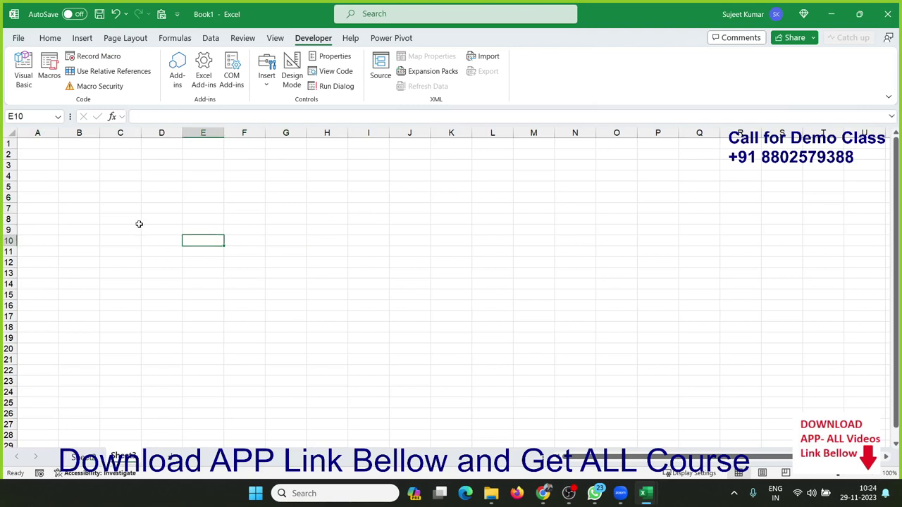
click(139, 224)
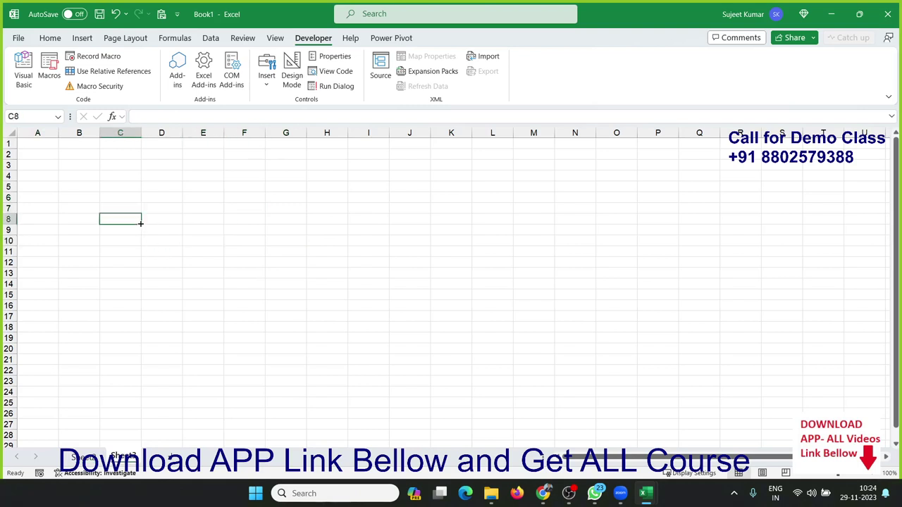
right_click(123, 460)
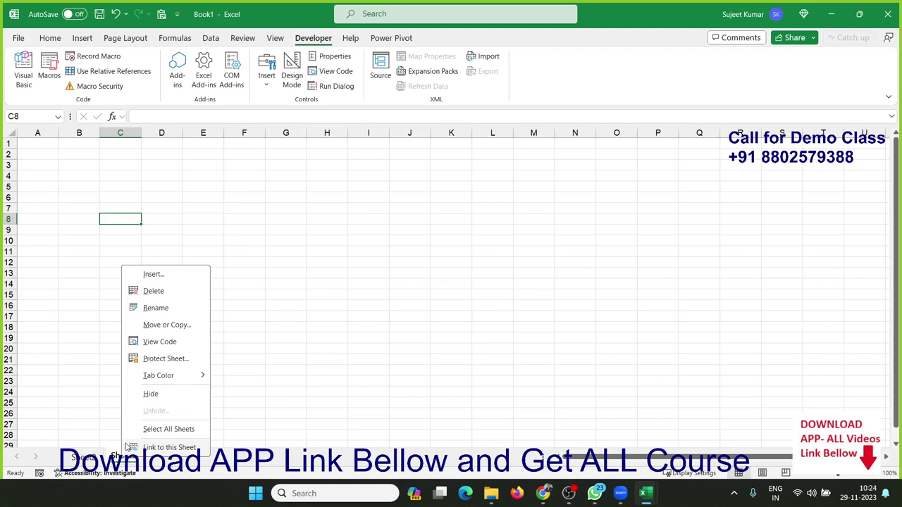
click(346, 282)
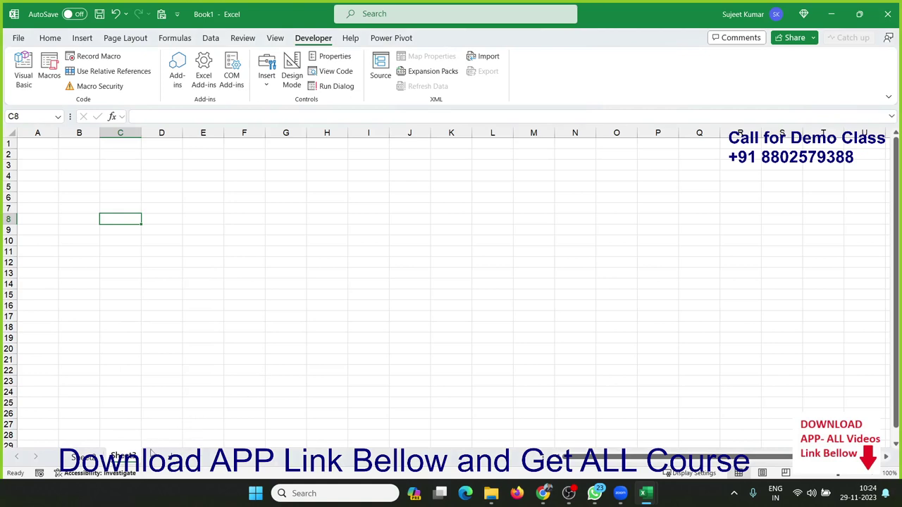
- Create a Worksheet_SelectionChange event procedure in Sheet3's code window
mouse_move(542, 493)
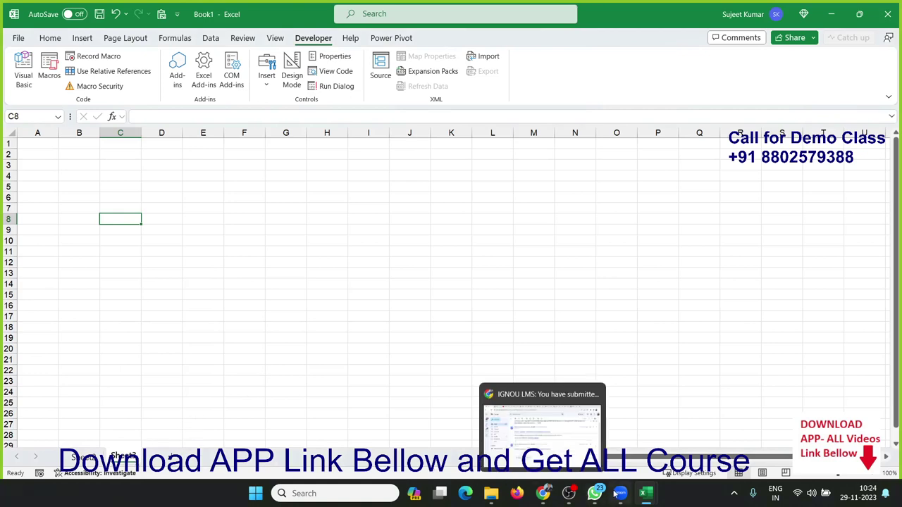
mouse_move(645, 494)
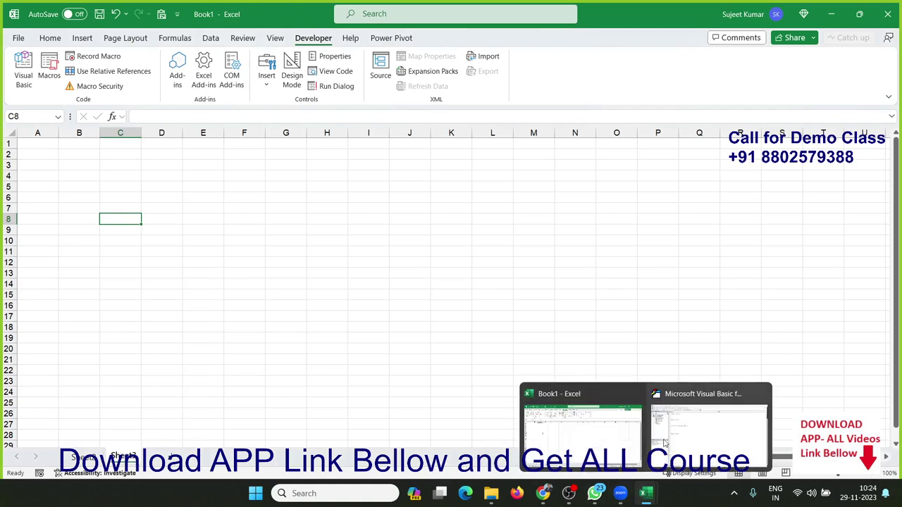
key(alt+F11)
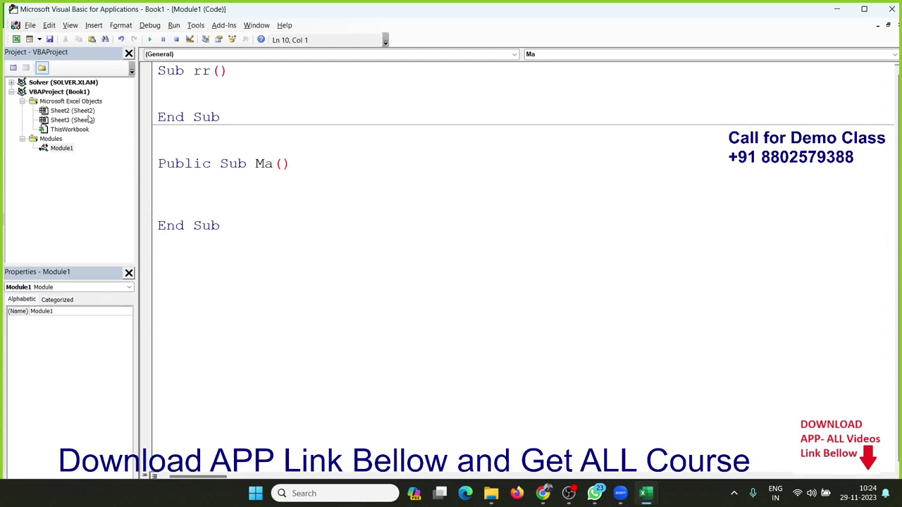
click(88, 120)
double_click(87, 120)
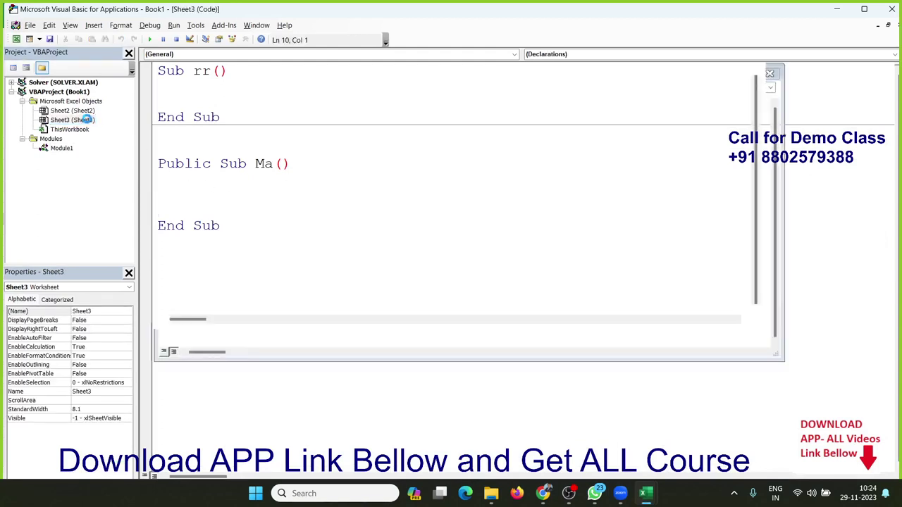
click(161, 54)
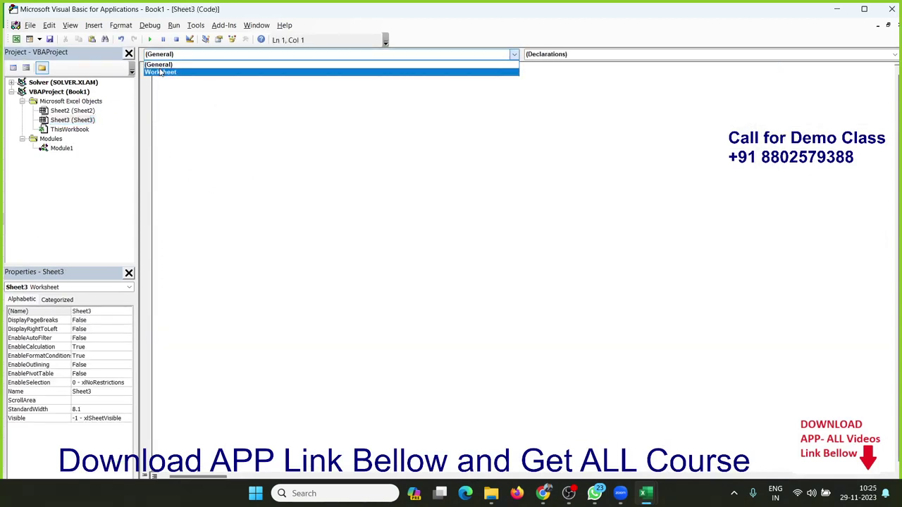
click(161, 72)
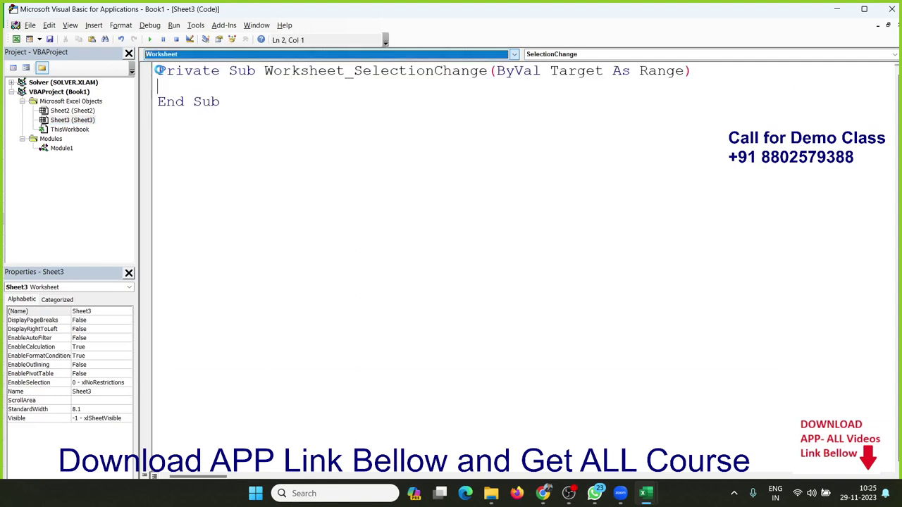
click(541, 55)
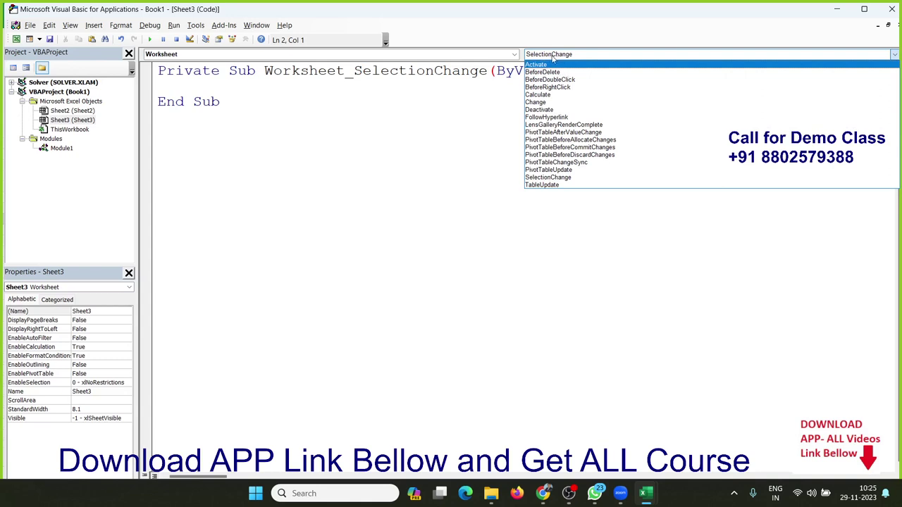
click(246, 87)
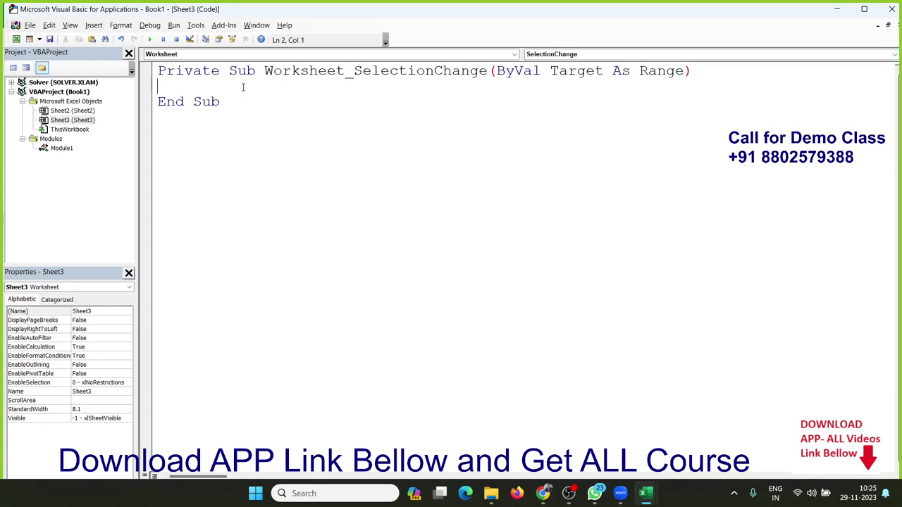
- Write Target.Interior.Color = vbRed inside the SelectionChange procedure
text(tar)
text(get)
text(.v)
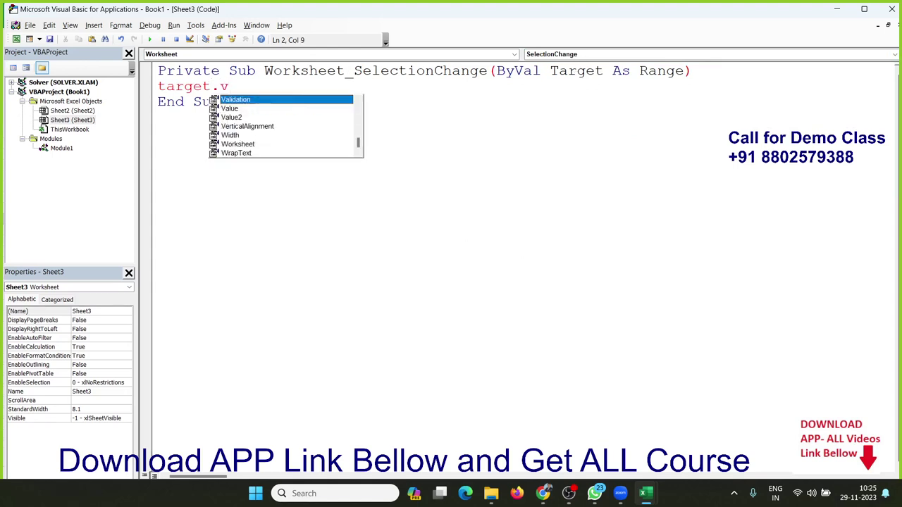
key(BackSpace)
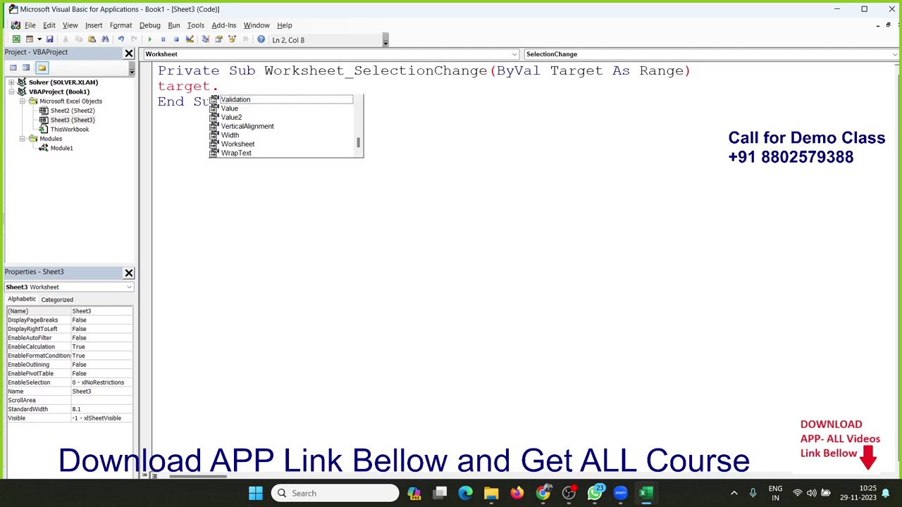
text(in)
key(Down)
key(Down)
key(Down)
key(Down)
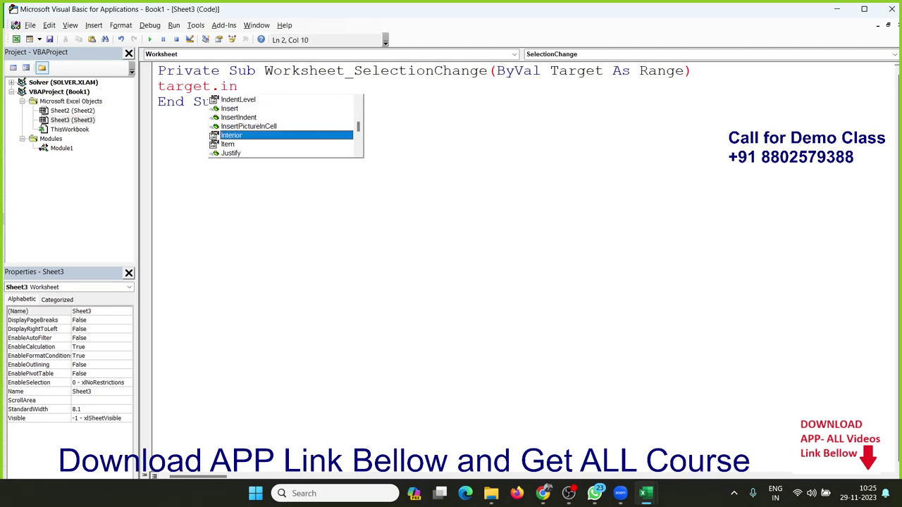
key(Tab)
text(.)
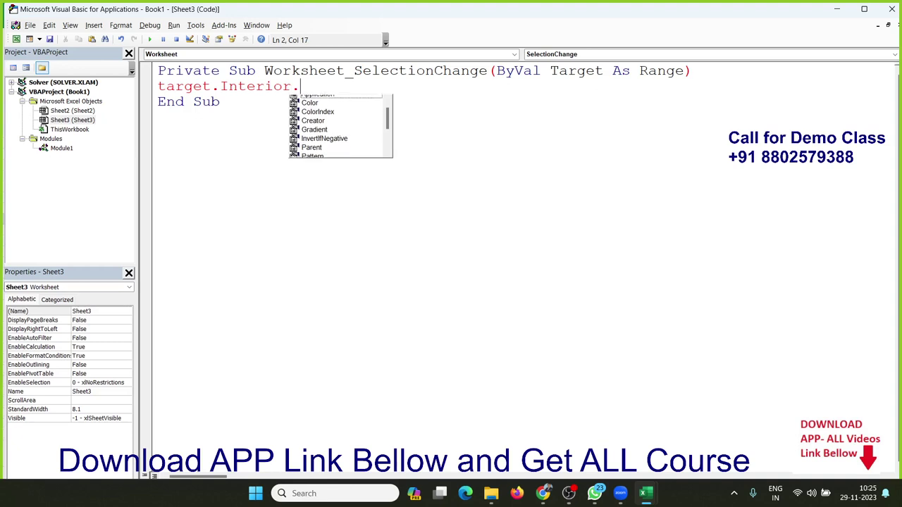
text(co)
key(Tab)
text(=v)
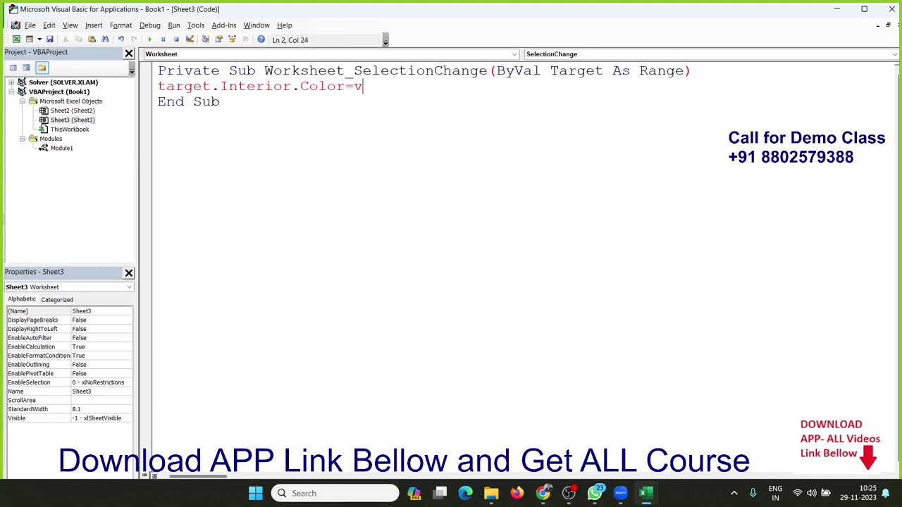
text(bred)
key(Down)
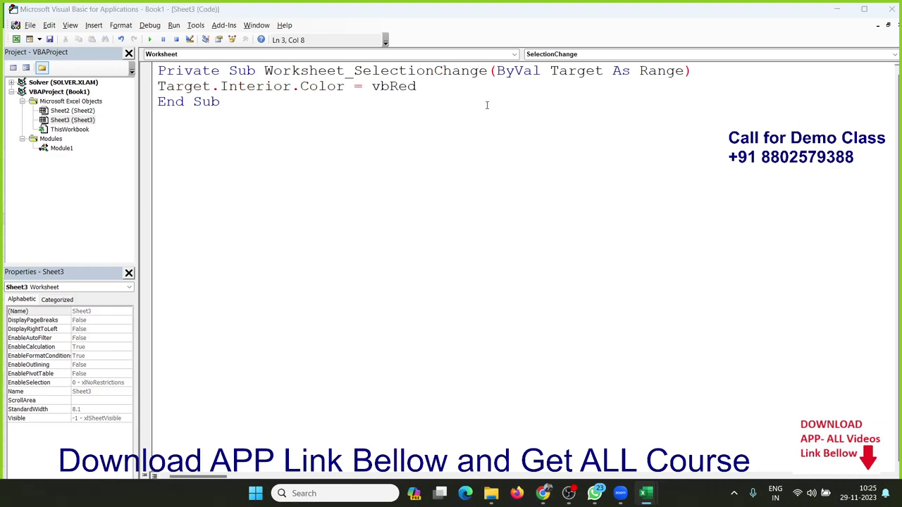
key(alt+F11)
- Select F8, J15, J8 and J6 to turn them red, then check the vbRed line
click(260, 217)
click(420, 294)
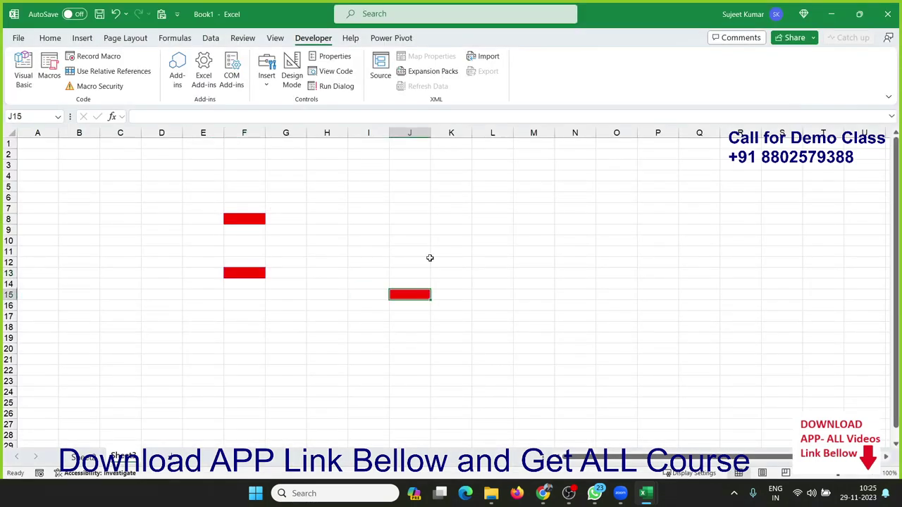
click(401, 215)
click(390, 197)
key(alt+F11)
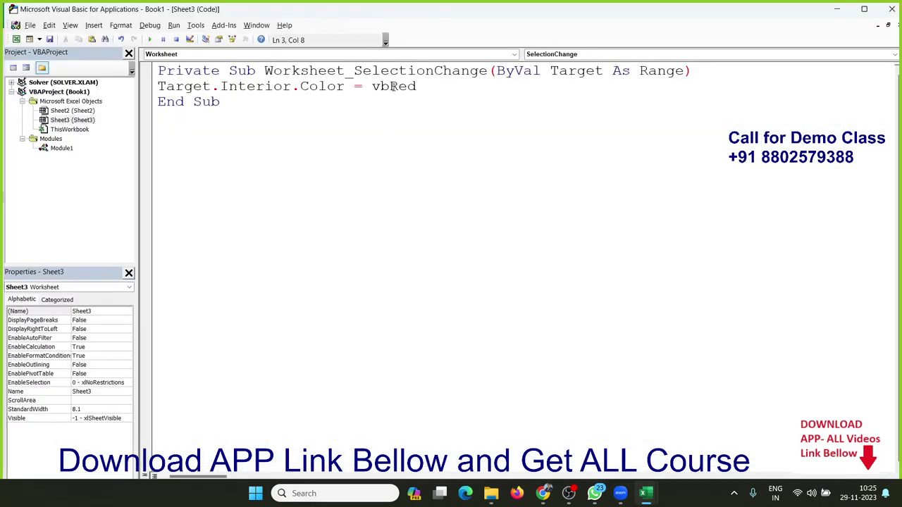
drag(423, 86, 157, 86)
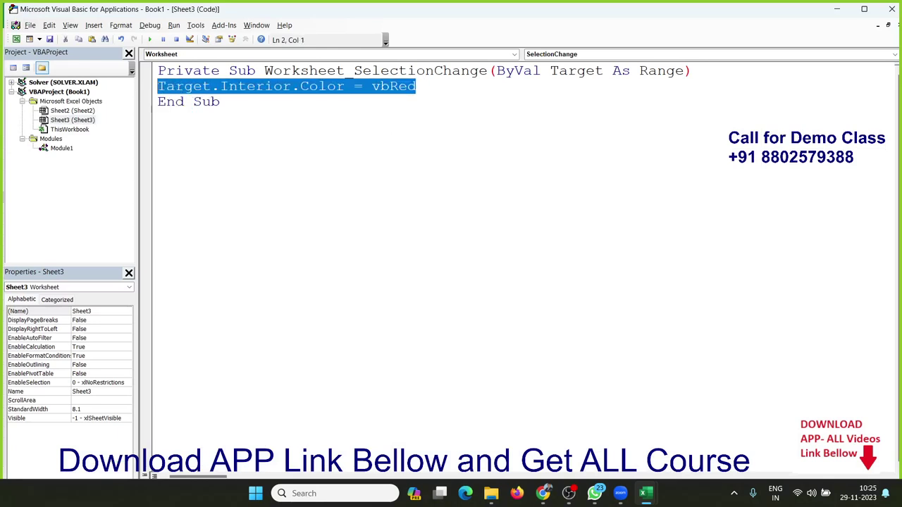
key(alt+F11)
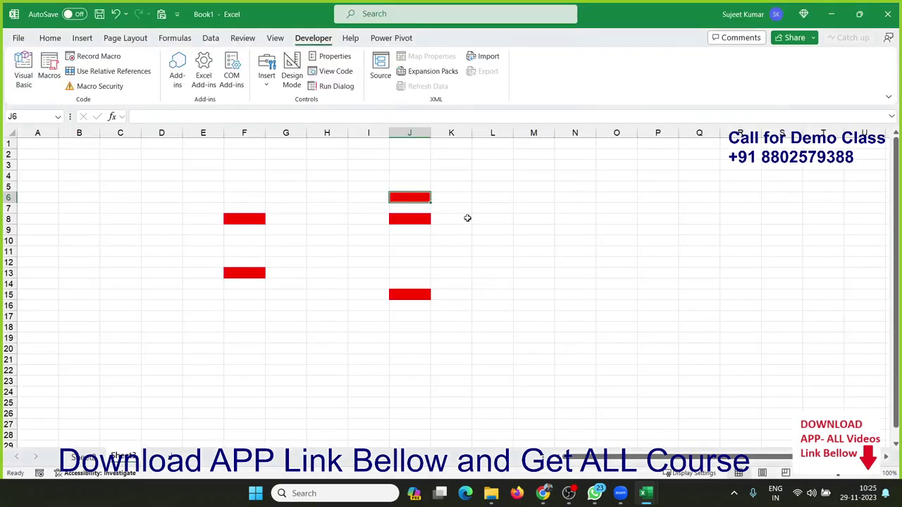
- Turn M8, F19, C7, B12, B19, D21, E11, E6 and E4 red, then return to Module1 in the editor
click(534, 220)
click(251, 339)
click(131, 212)
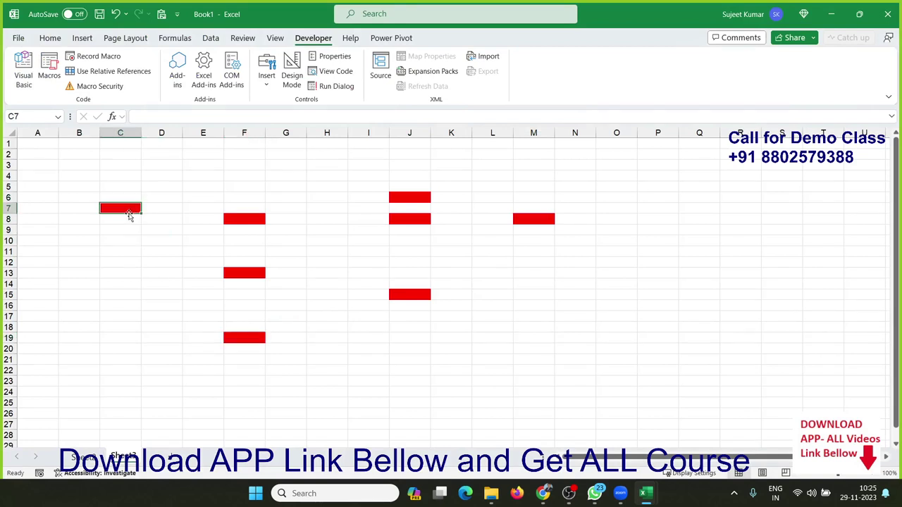
click(82, 262)
click(78, 335)
click(151, 360)
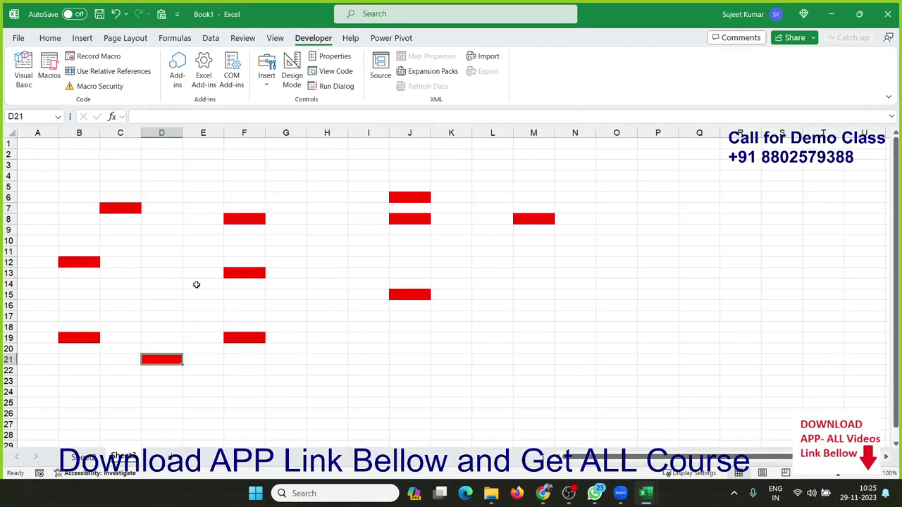
click(191, 249)
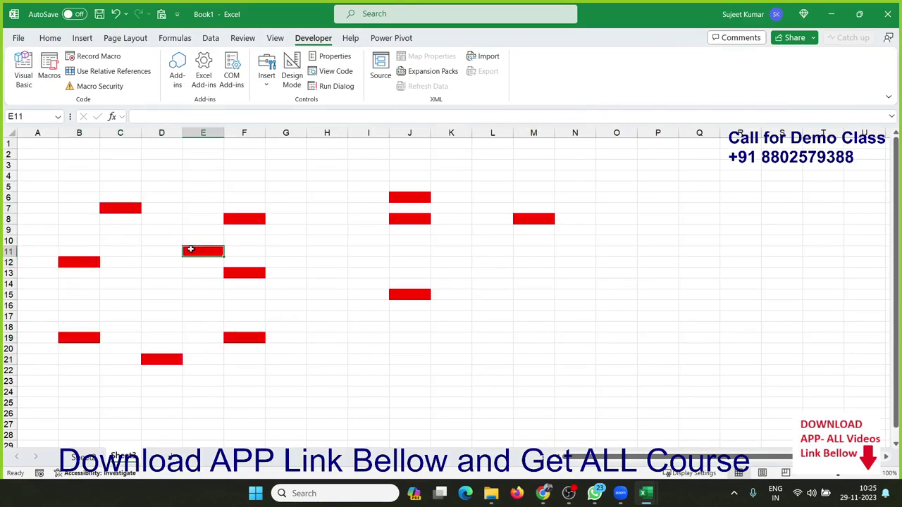
click(199, 200)
click(211, 174)
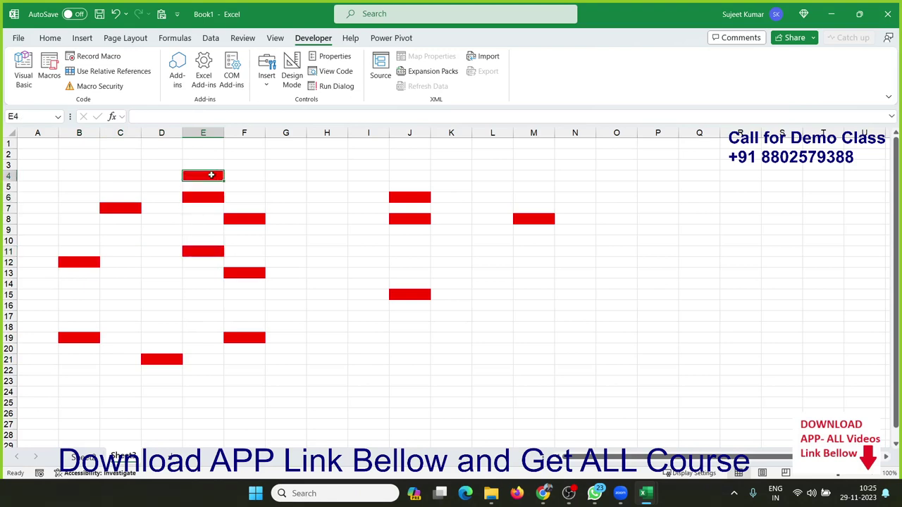
key(alt+F11)
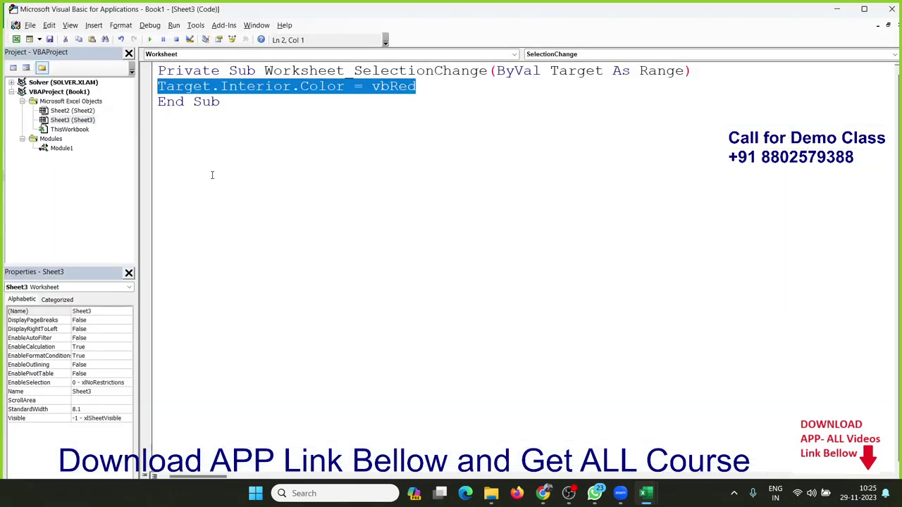
key(alt+F11)
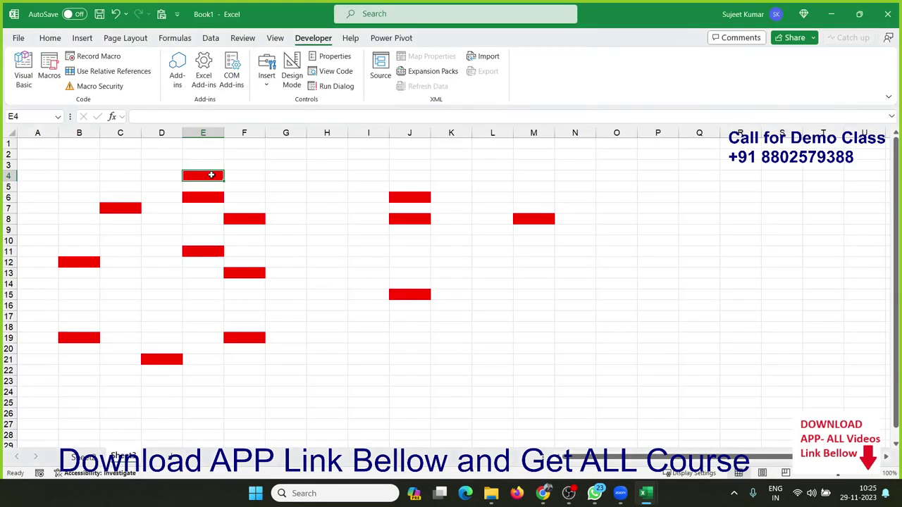
key(alt+F11)
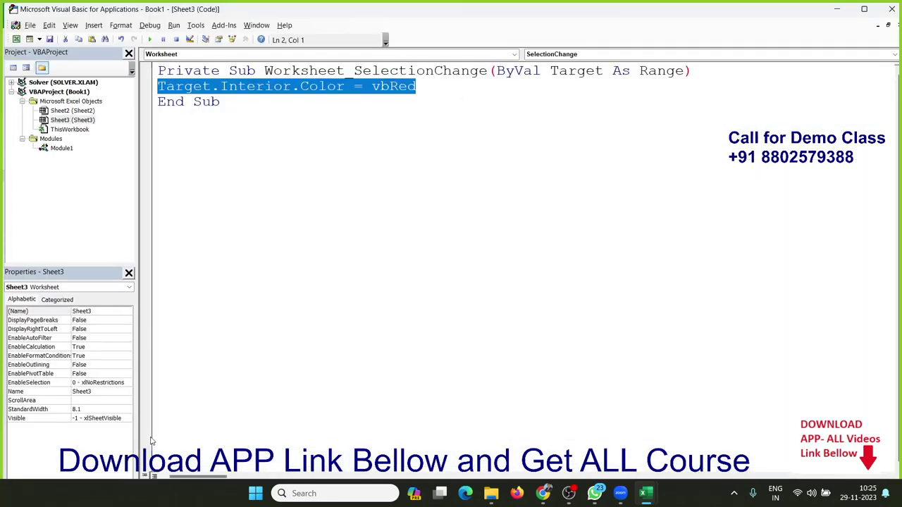
click(61, 151)
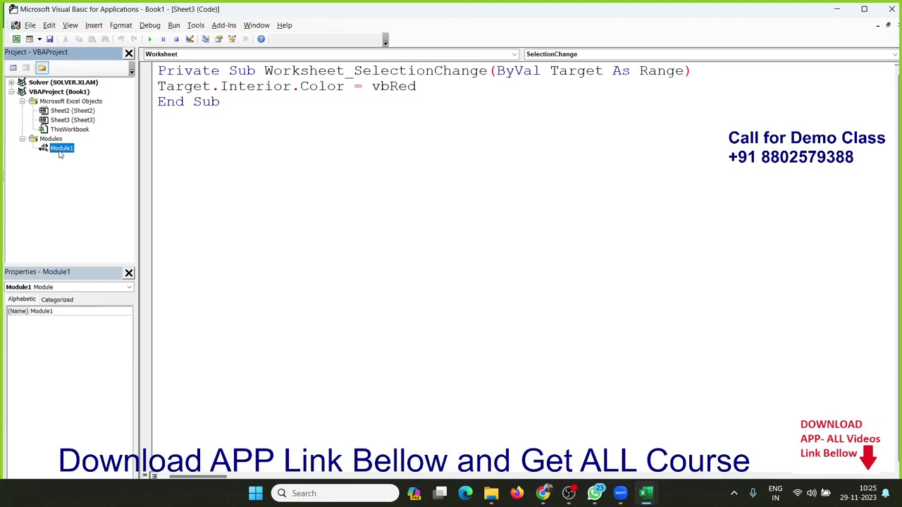
- Open Module1 and delete all of its old code
double_click(61, 151)
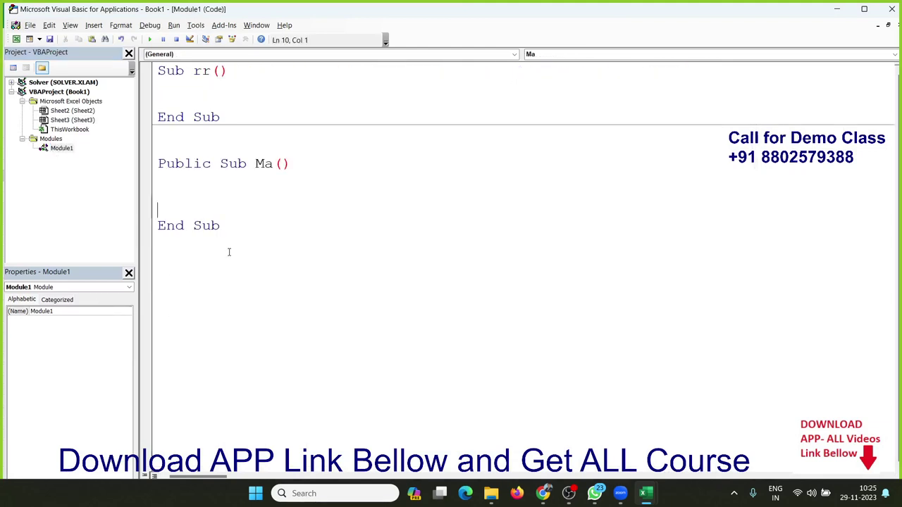
drag(228, 251, 145, 74)
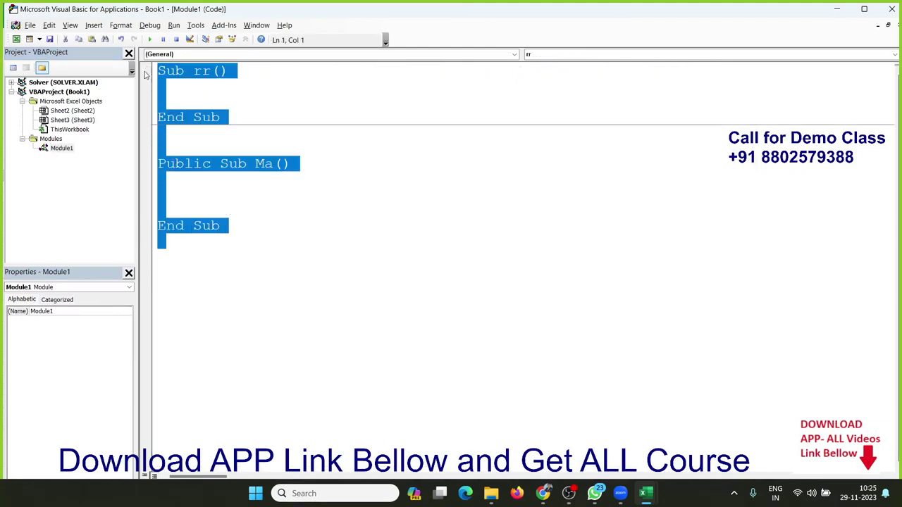
click(187, 167)
double_click(234, 163)
double_click(264, 163)
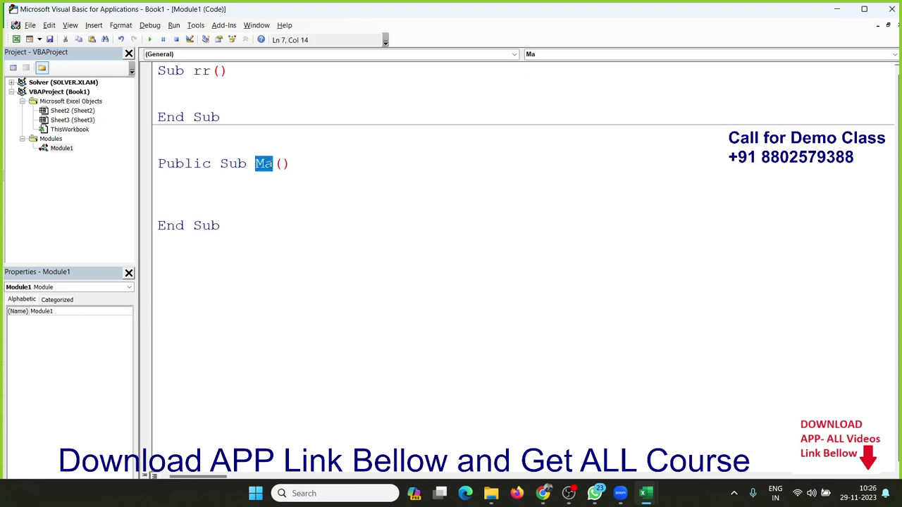
drag(193, 72, 229, 71)
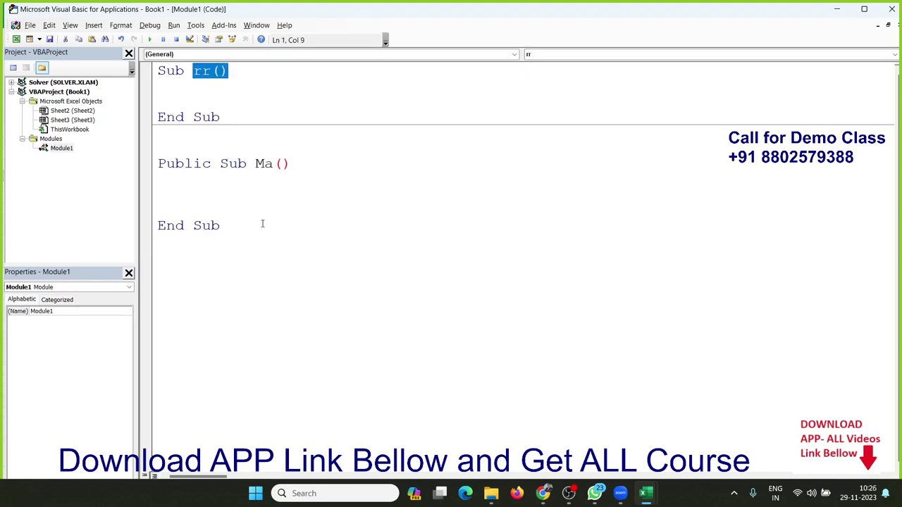
drag(262, 225, 159, 71)
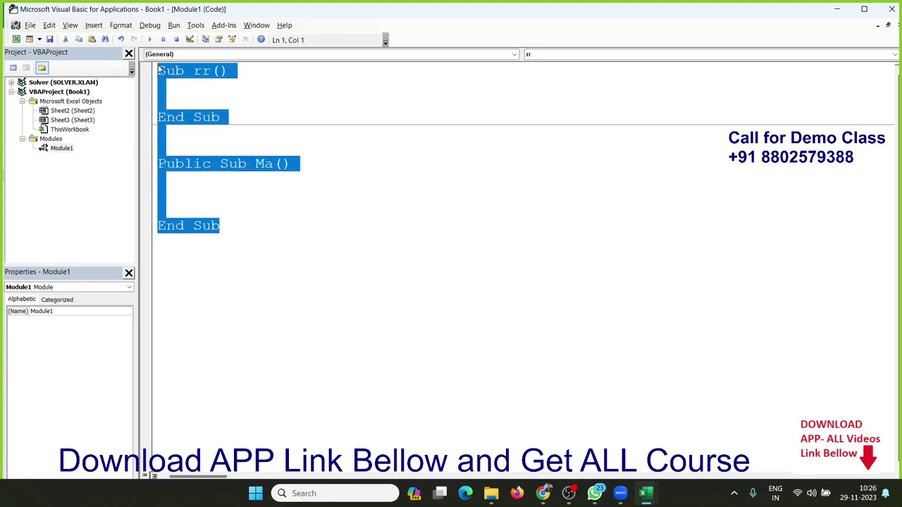
key(Delete)
- Write a new empty procedure, Sub test_today()
text(sub )
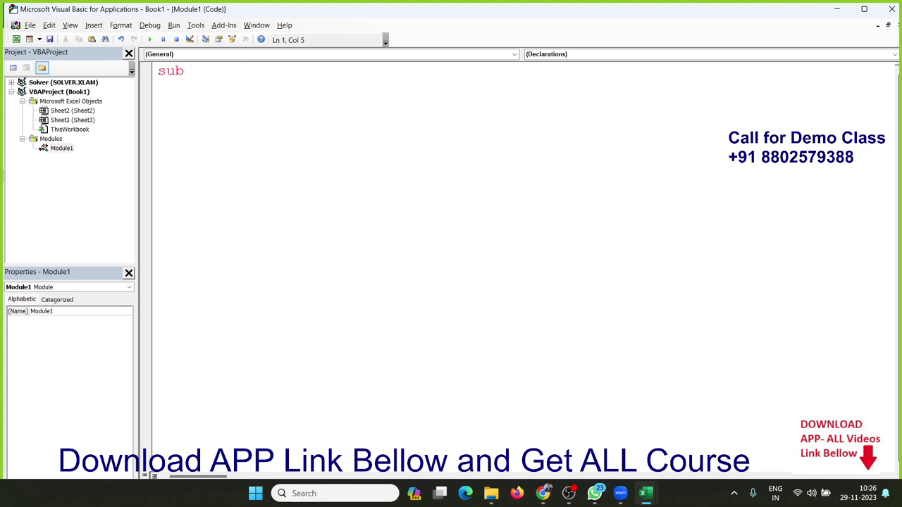
text(te)
text(st toda)
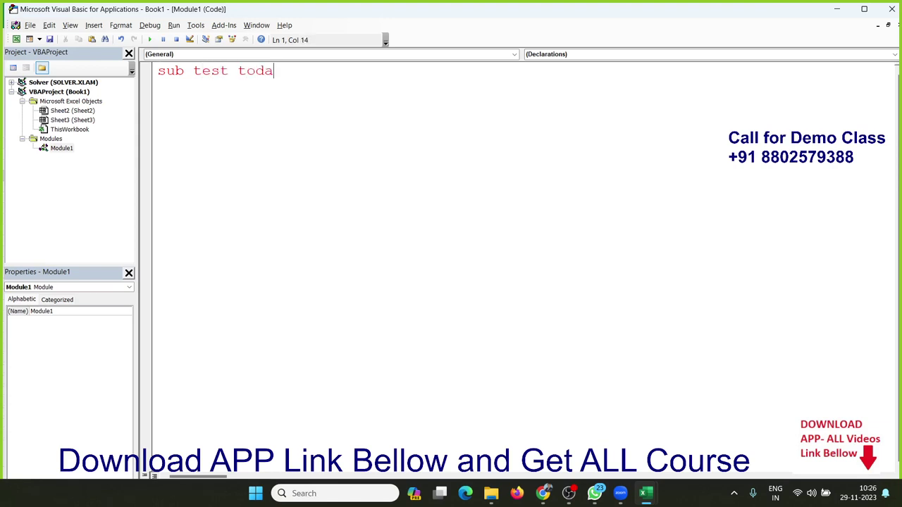
text(y)
text(())
key(Left)
key(Left)
key(Left)
key(Left)
key(Left)
key(Left)
key(Left)
key(shift+Left)
text(_)
key(Return)
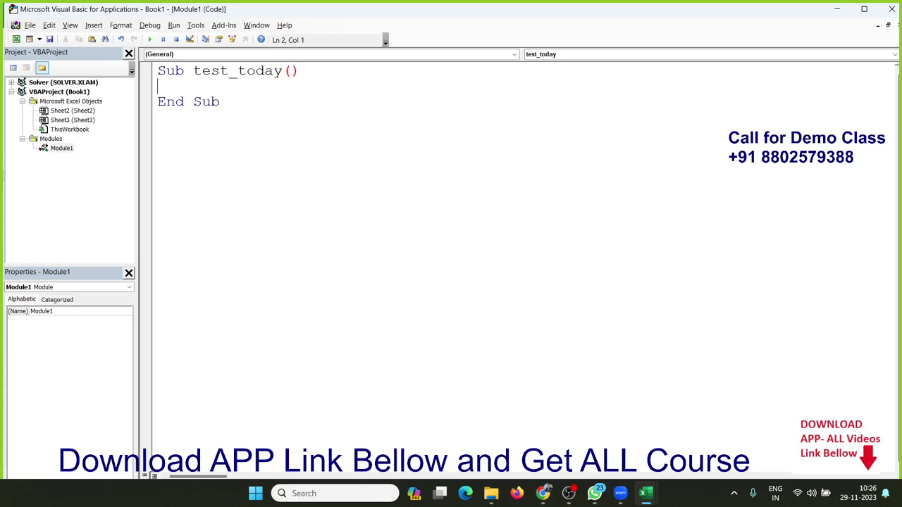
- Add a second empty procedure, Sub dev1(), below test_today
click(219, 102)
key(Return)
key(Return)
text(su)
text(b r)
text(aj)
key(BackSpace)
key(BackSpace)
key(BackSpace)
text(dev1)
text(())
key(Return)
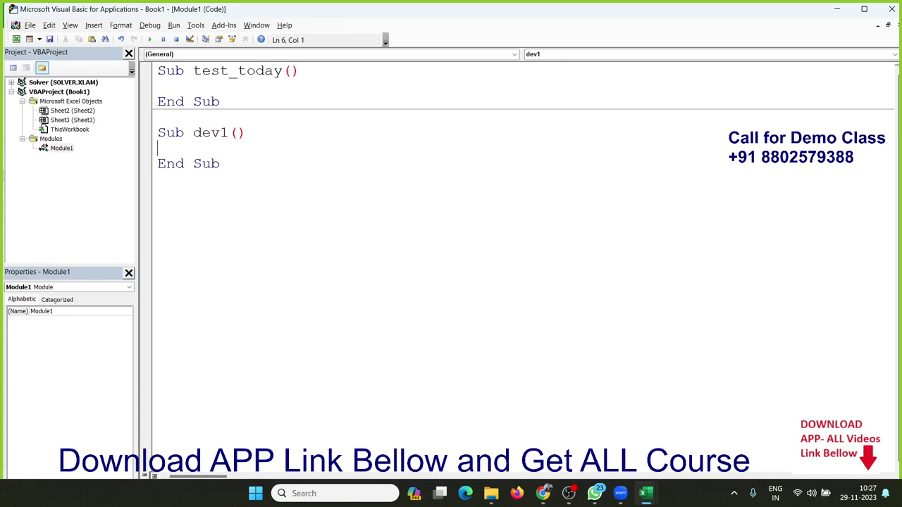
- Select the '1' in dev1 and switch back to the Excel workbook
key(Up)
key(Right)
key(Right)
key(Right)
key(Right)
key(shift+Right)
key(shift+Right)
key(shift+Right)
key(Right)
key(shift+Right)
key(alt+F11)
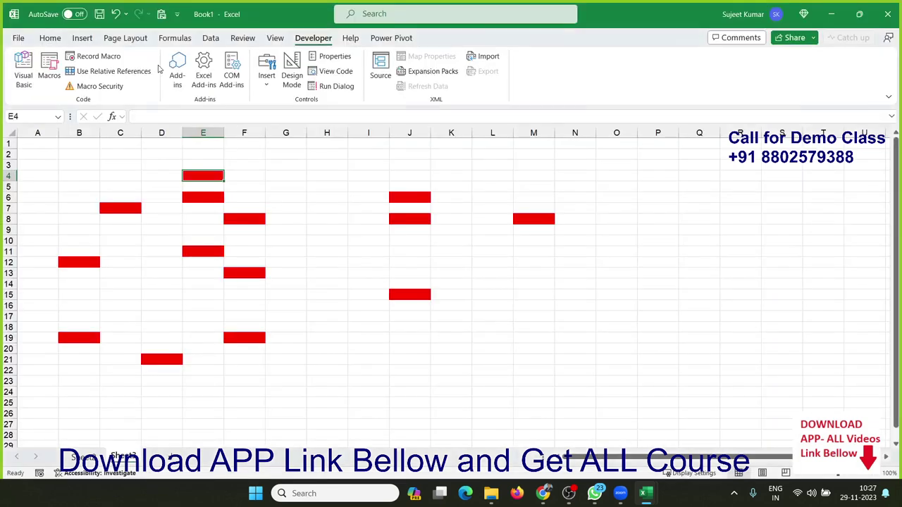
- Check dev1 and test_today in the Macros list, then browse the notes sheet to column XFD and back
click(50, 77)
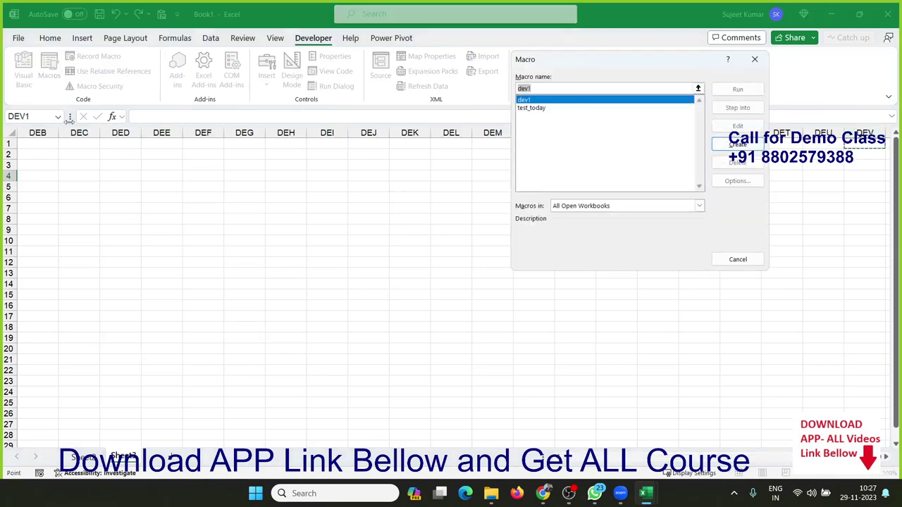
click(738, 260)
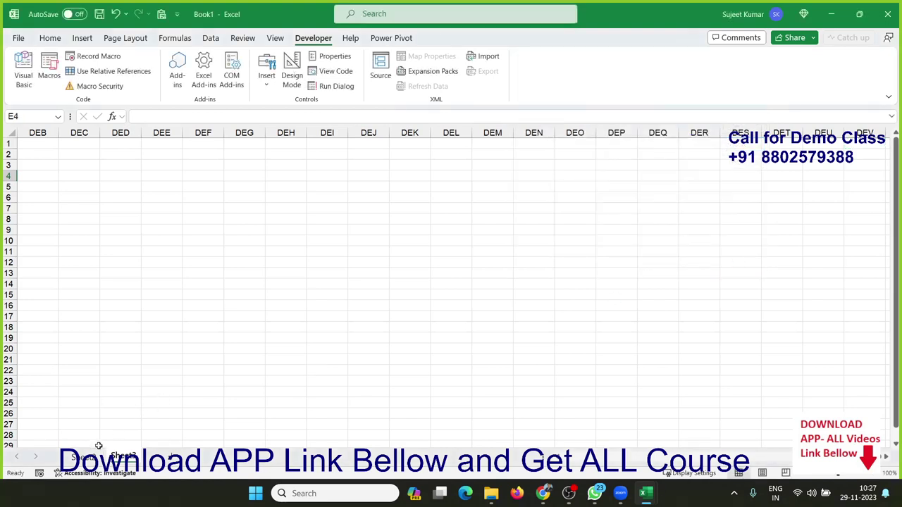
click(74, 458)
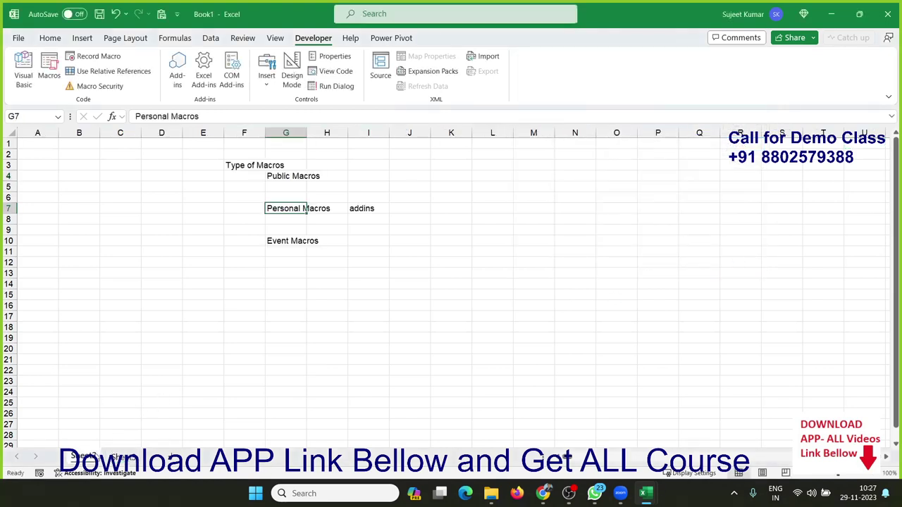
click(636, 145)
key(ctrl+Right)
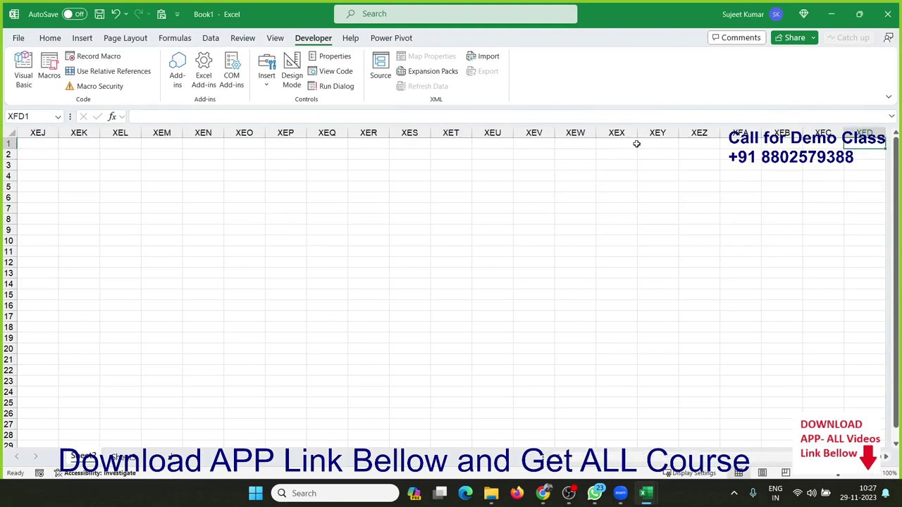
key(ctrl+Left)
key(alt+F11)
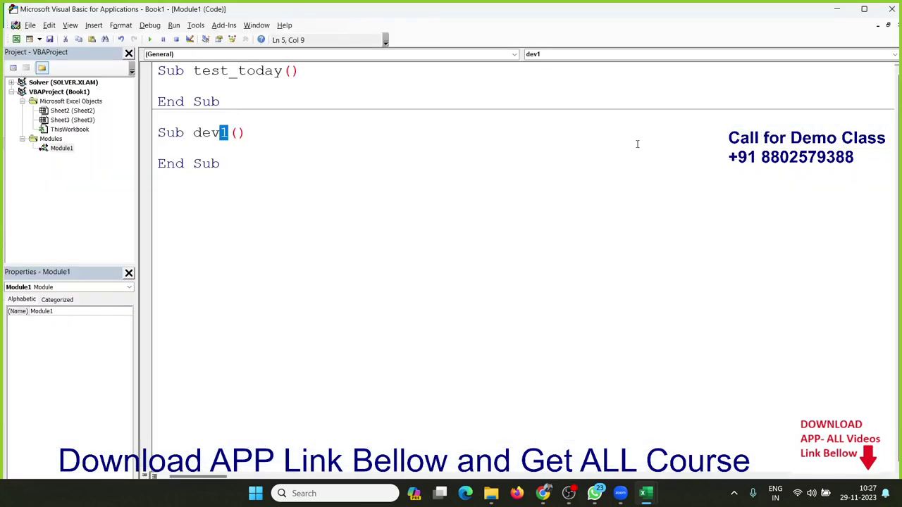
- Rename the dev1 procedure to dev_1
click(227, 133)
key(Left)
text(_)
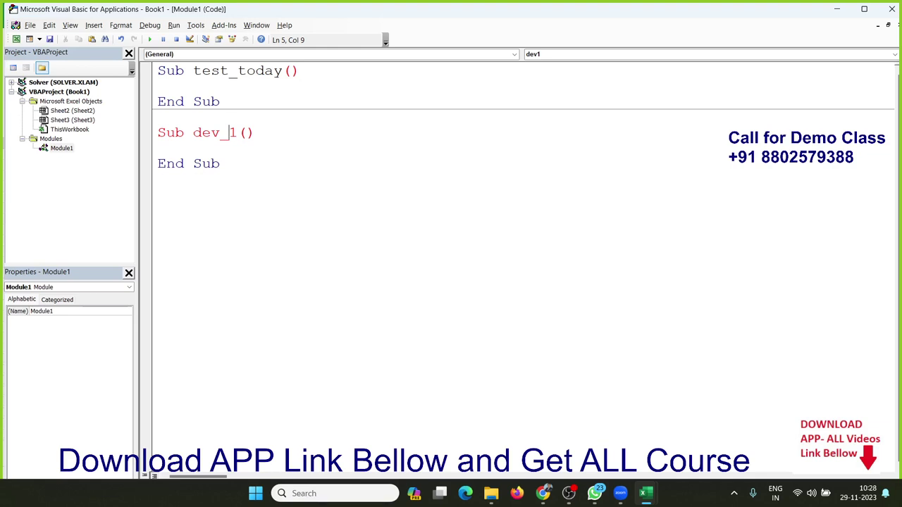
- Add blank lines inside the test_today procedure
key(Down)
key(Down)
key(Up)
key(Up)
key(Up)
key(Up)
key(Down)
key(Up)
key(Return)
key(Return)
key(Up)
key(Up)
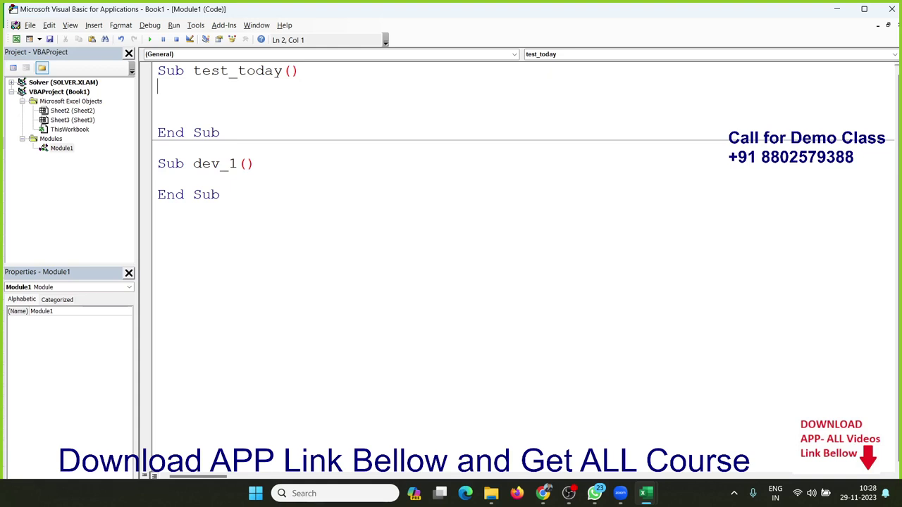
- Enter application, workbooks, sheets and range as separate lines, removing the extra blank lines
text(app)
text(lica)
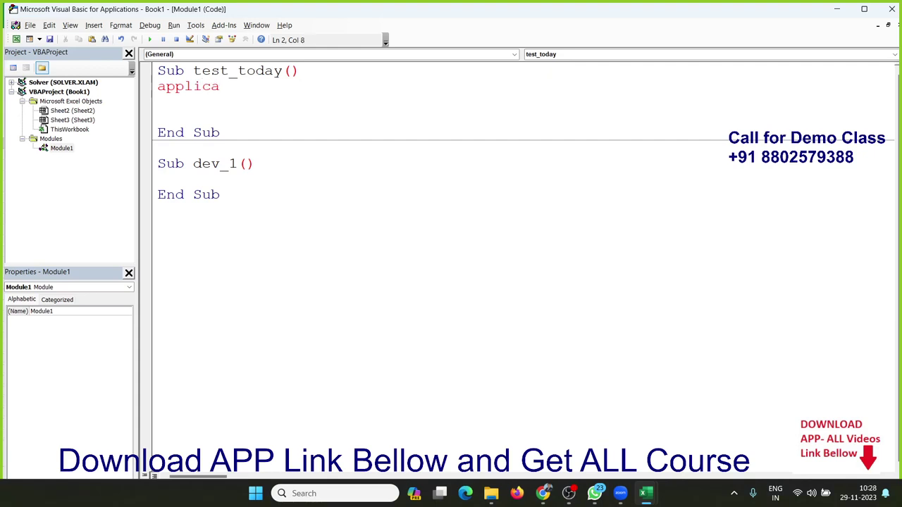
text(tion)
key(Return)
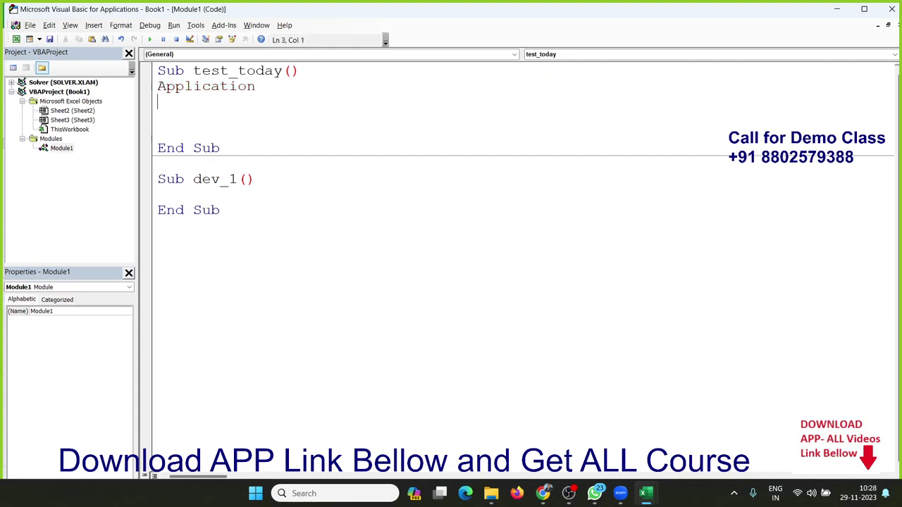
text(workbo)
text(oks)
key(Return)
text(sh)
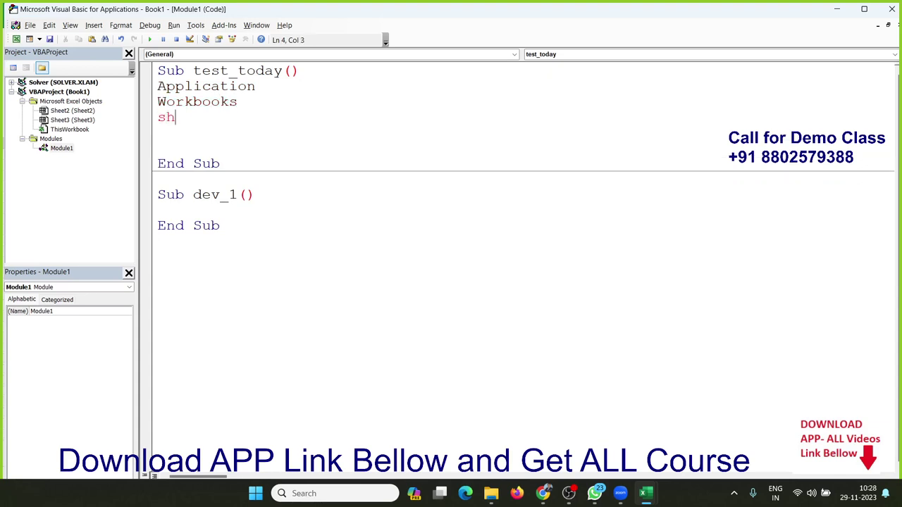
text(eets)
key(Return)
text(ra)
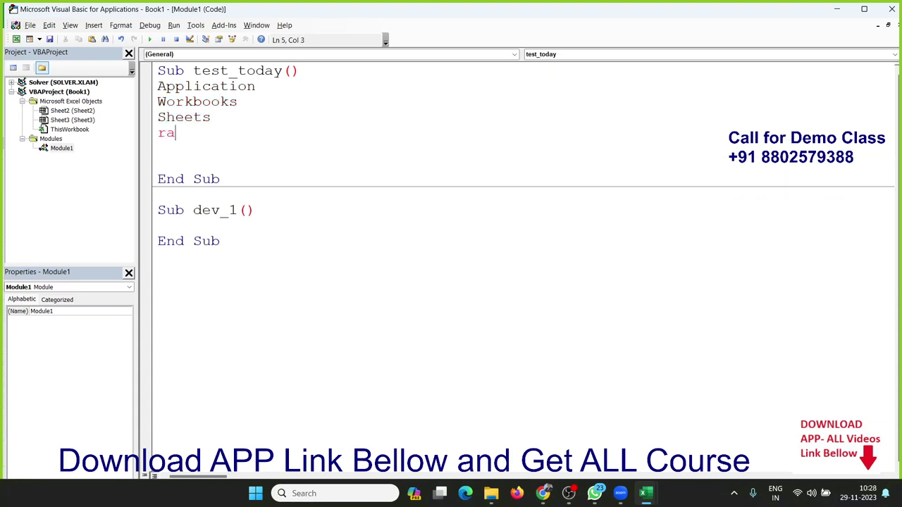
text(nge)
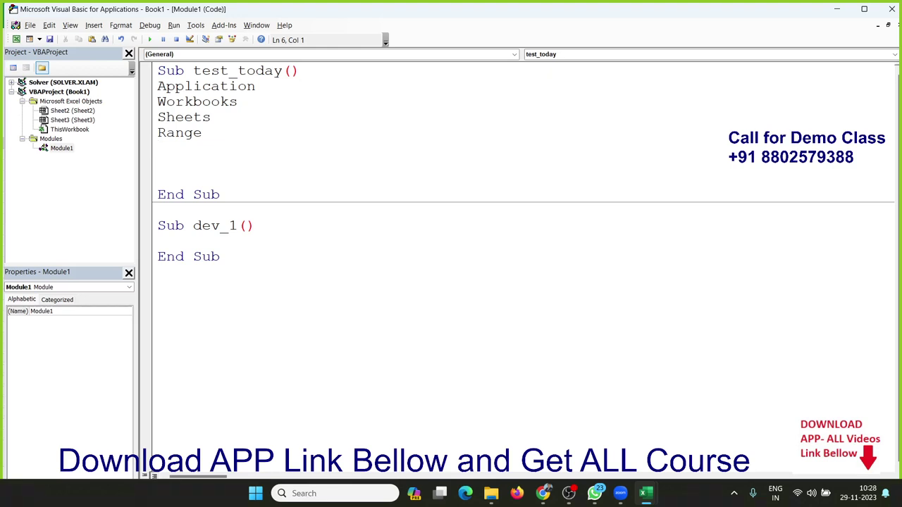
key(Delete)
key(Delete)
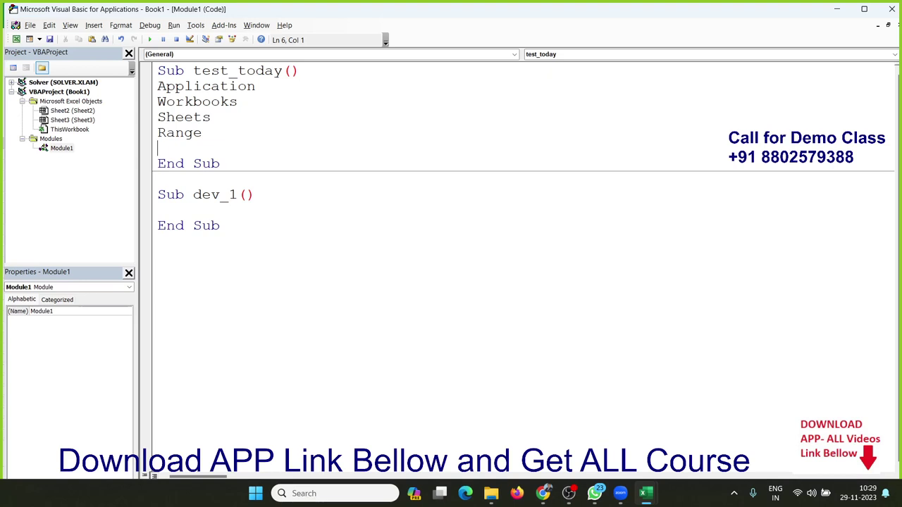
- Highlight the Workbooks line and the words Sheets and Range, then return to Workbooks
key(Up)
key(shift+Up)
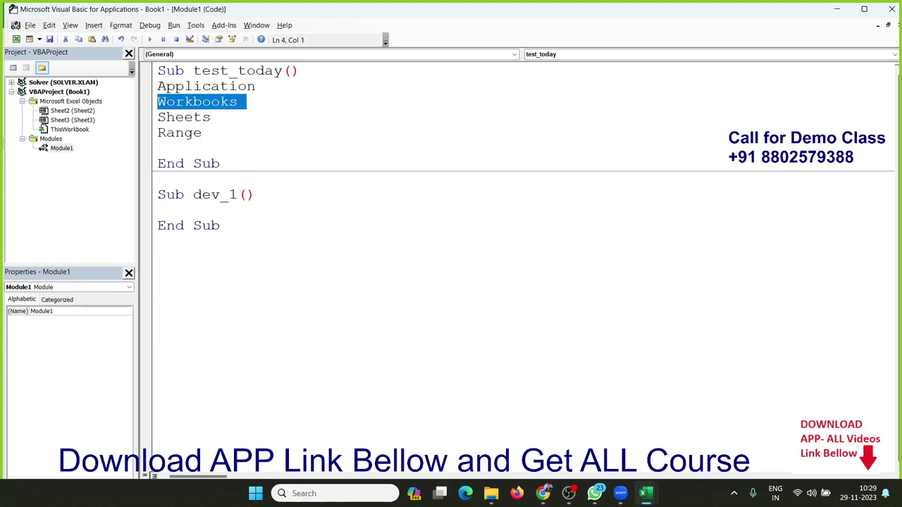
double_click(183, 117)
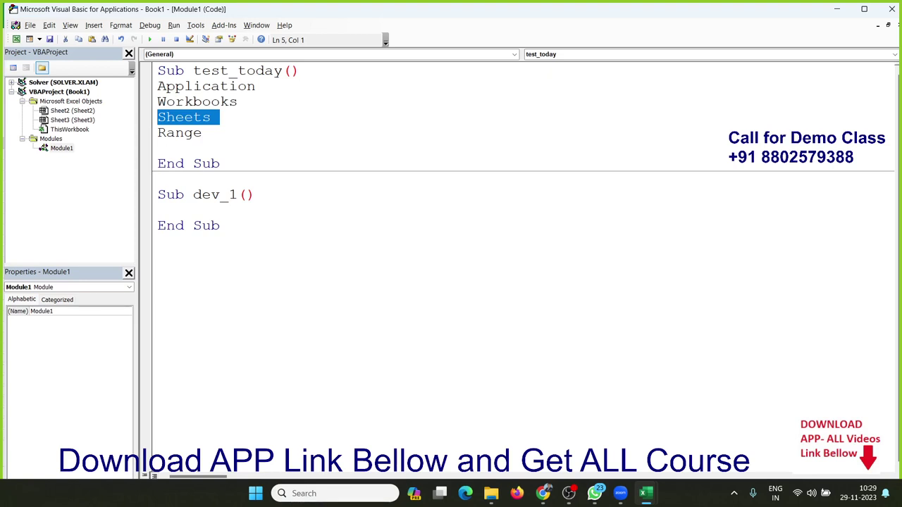
double_click(179, 133)
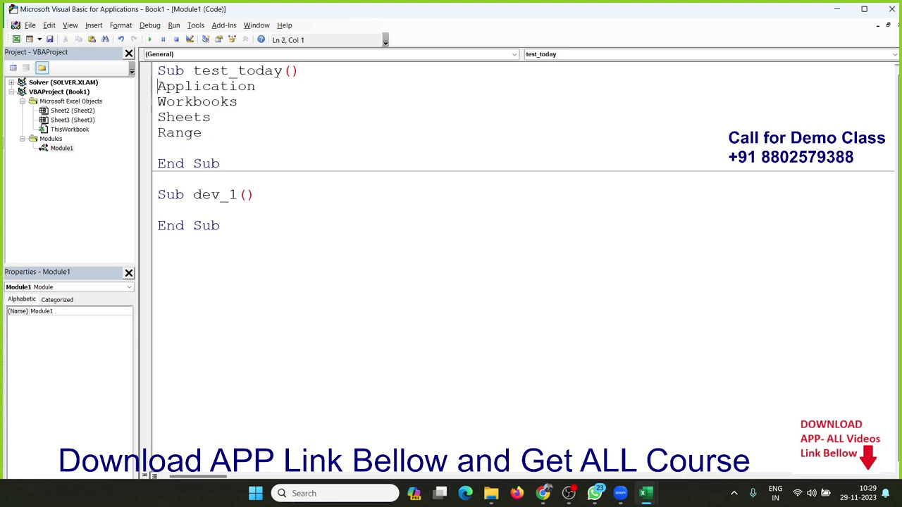
click(220, 101)
- Append activeworkbook to the end of the Workbooks line
click(237, 101)
text(act)
text(ivework)
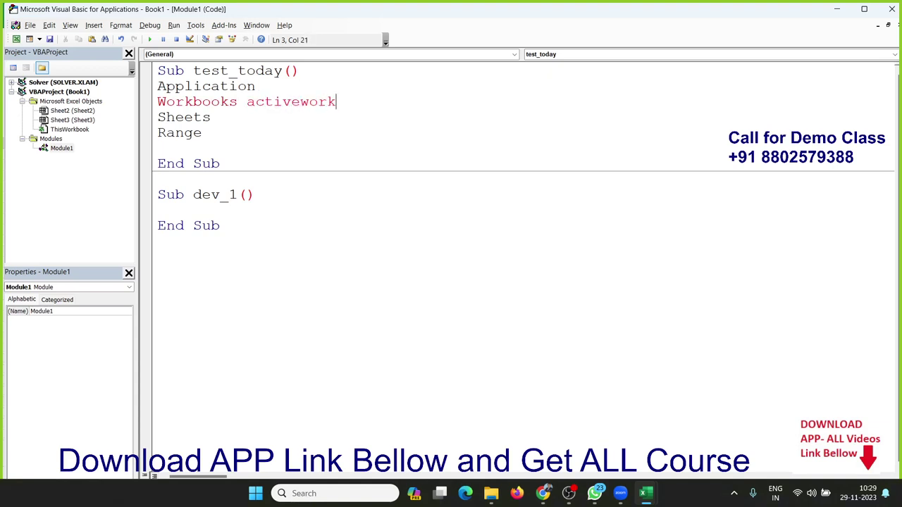
key(Down)
click(347, 100)
text(boo)
text(k)
key(Down)
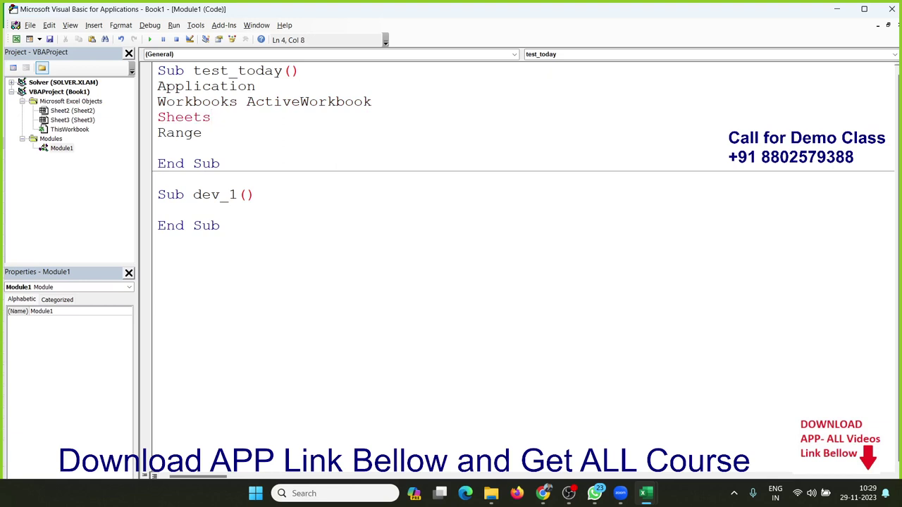
- Append activesheet to the Sheets line and 'cells activecell selection' to the Range line
text(a)
text(ctivece)
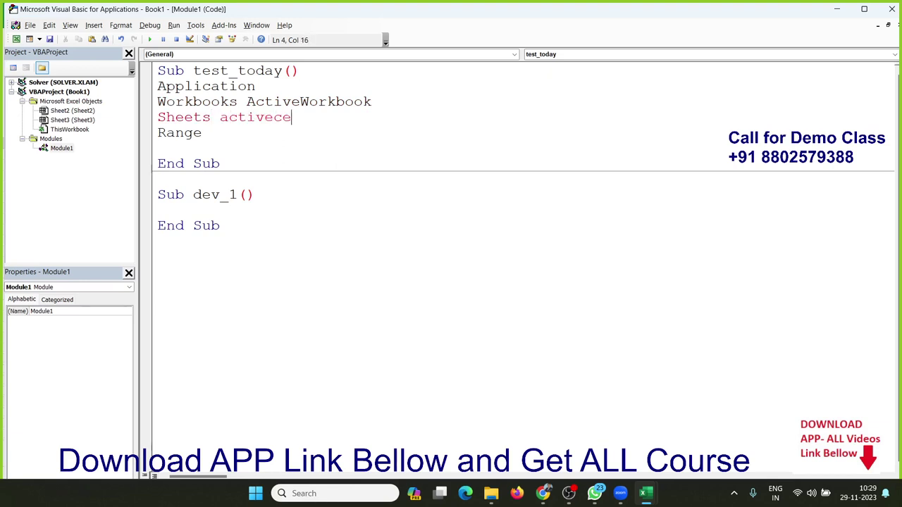
key(BackSpace)
key(BackSpace)
text(shee)
text(t)
click(203, 132)
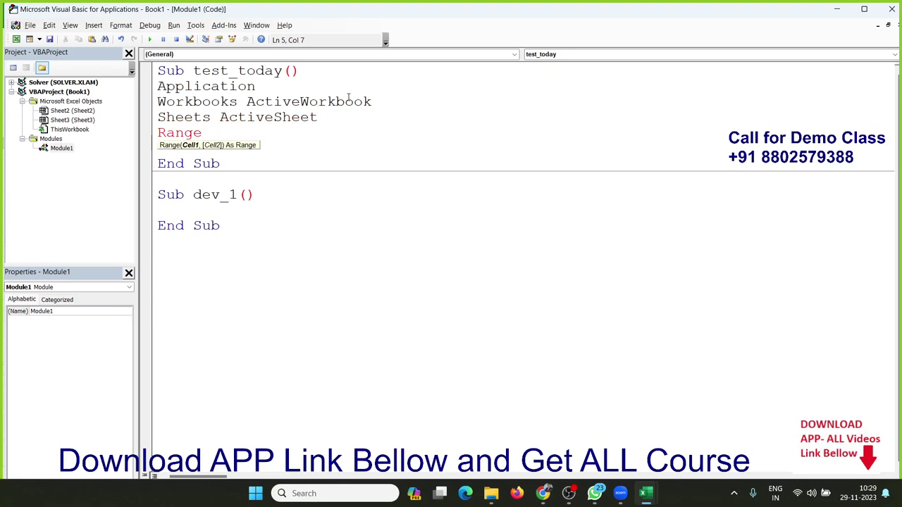
text(c)
text(ells ac)
text(tivec)
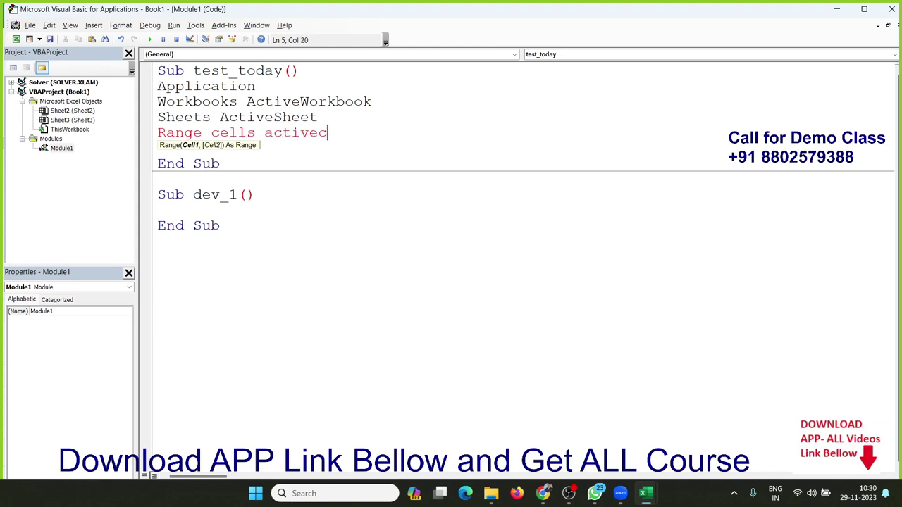
text(ell sele)
text(ctio)
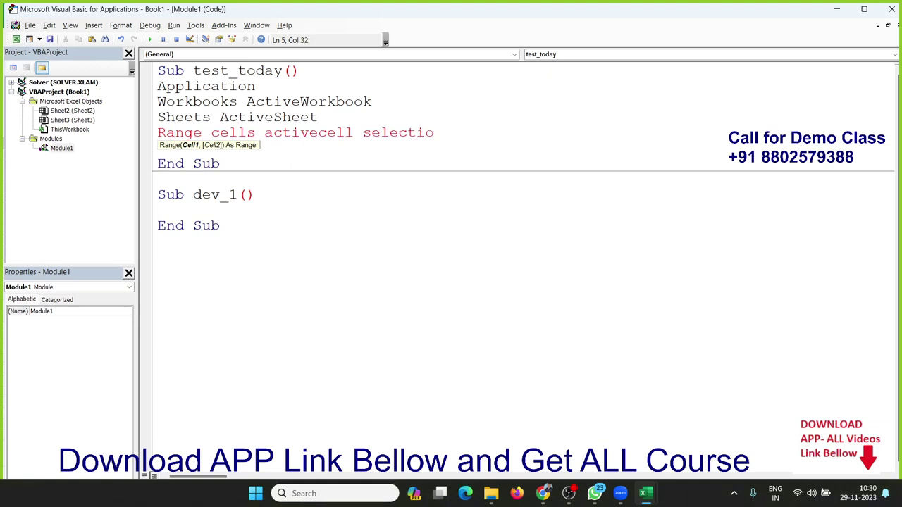
text(n)
- Dismiss the compile error and highlight Workbooks, ActiveWorkbook, Sheets and ActiveSheet in turn
click(389, 164)
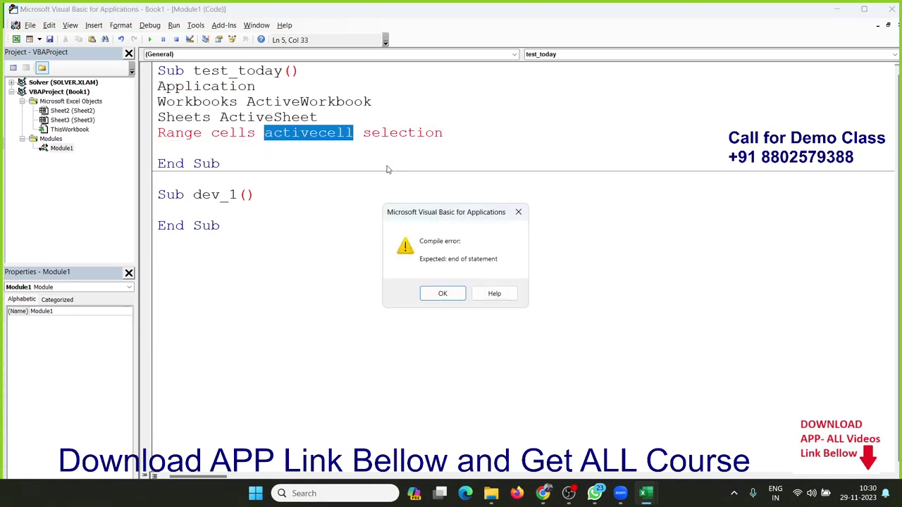
click(442, 294)
double_click(215, 108)
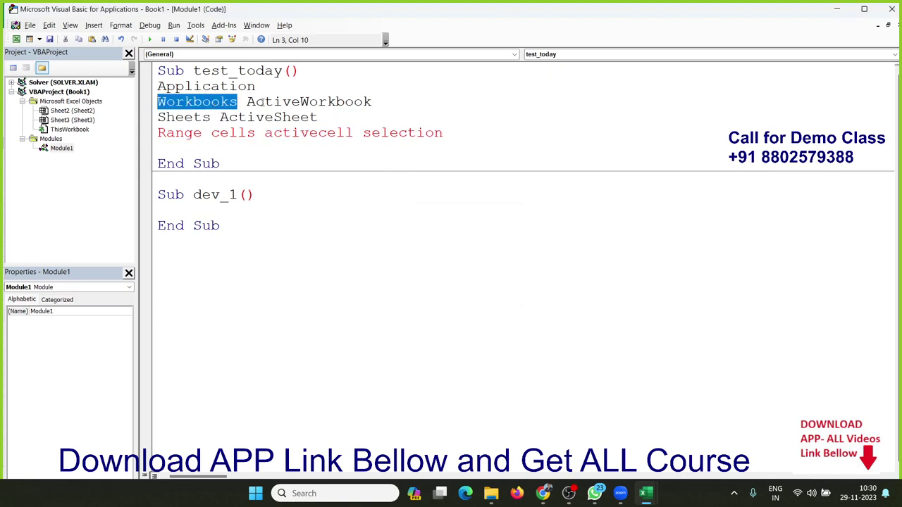
double_click(262, 102)
double_click(190, 119)
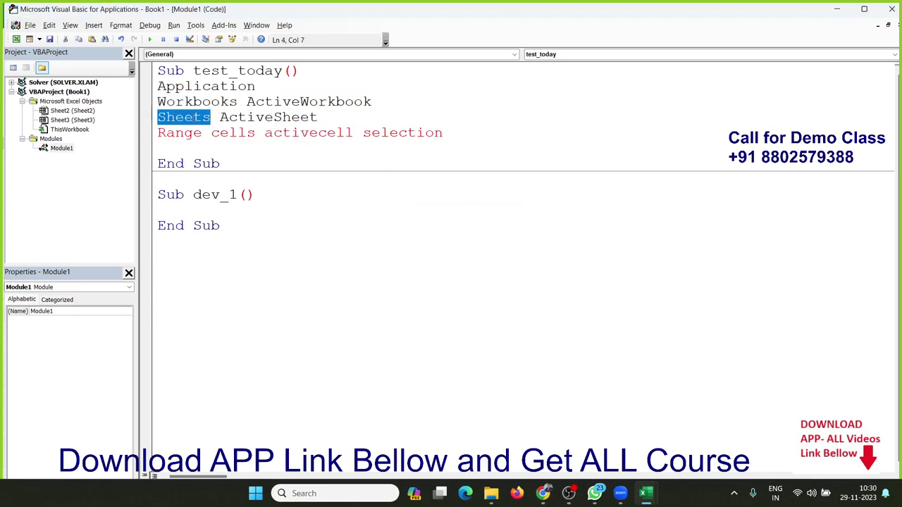
double_click(261, 118)
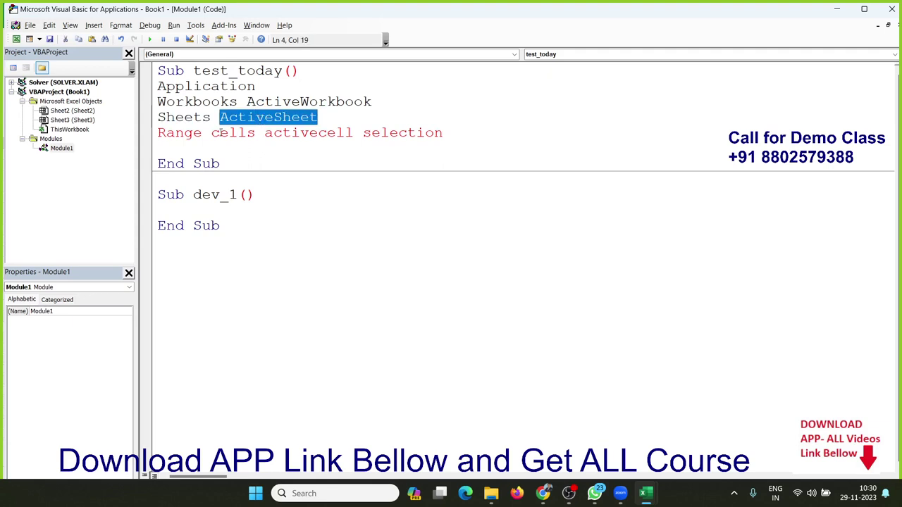
- Highlight Range, cells, activecell and selection, then select the whole Range line
double_click(179, 133)
double_click(222, 134)
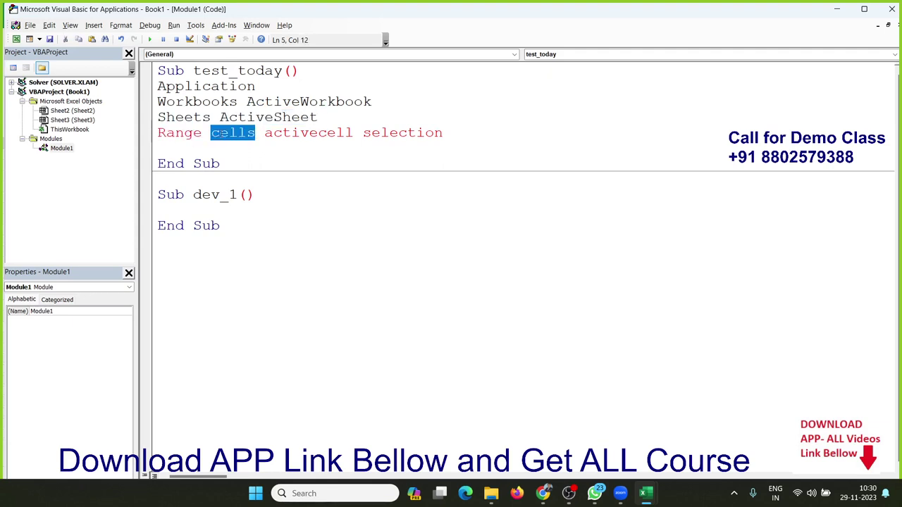
double_click(280, 135)
double_click(374, 134)
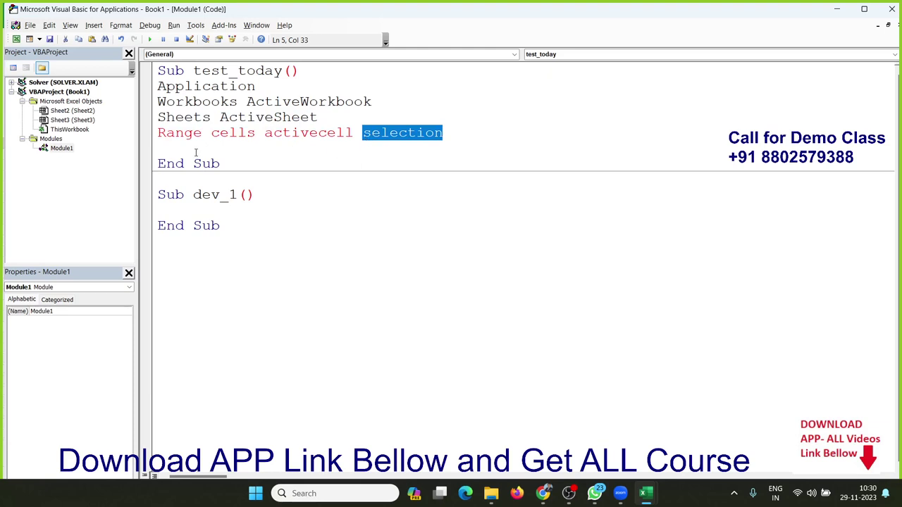
drag(158, 134, 444, 140)
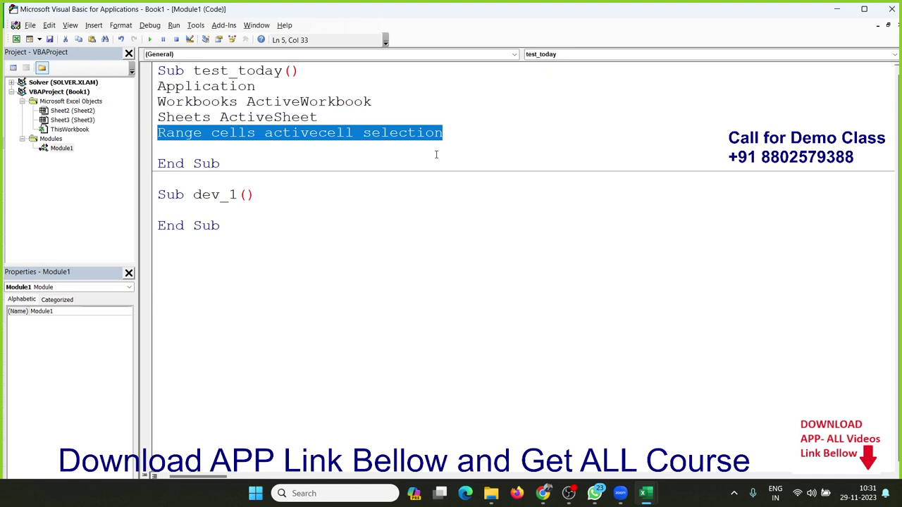
key(alt+F11)
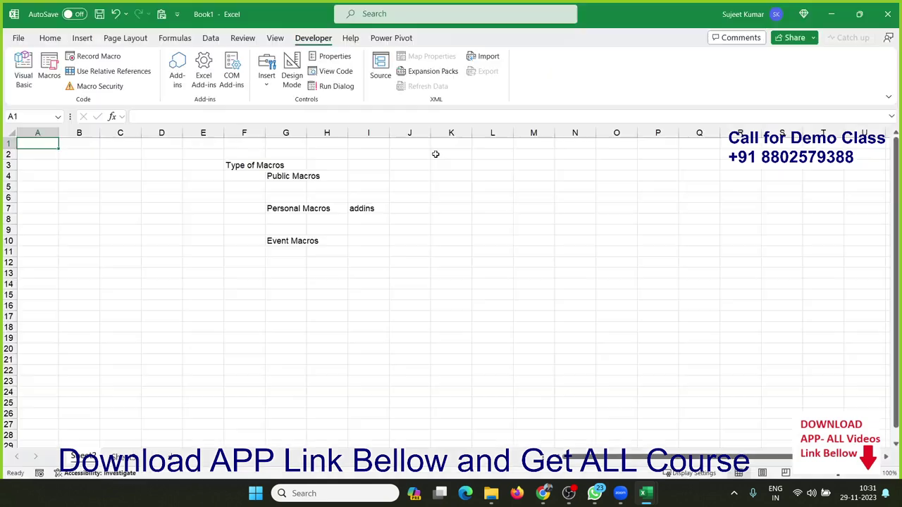
click(59, 84)
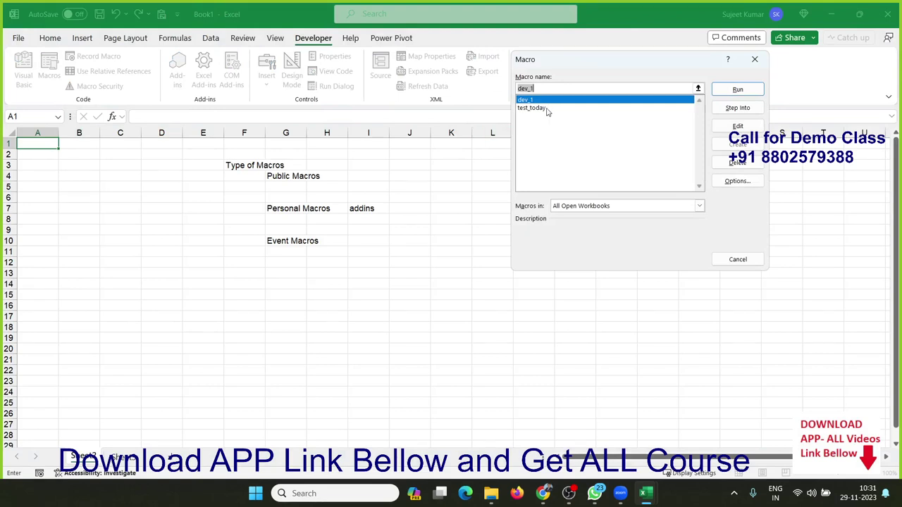
click(546, 108)
click(547, 99)
click(548, 108)
click(548, 99)
click(755, 61)
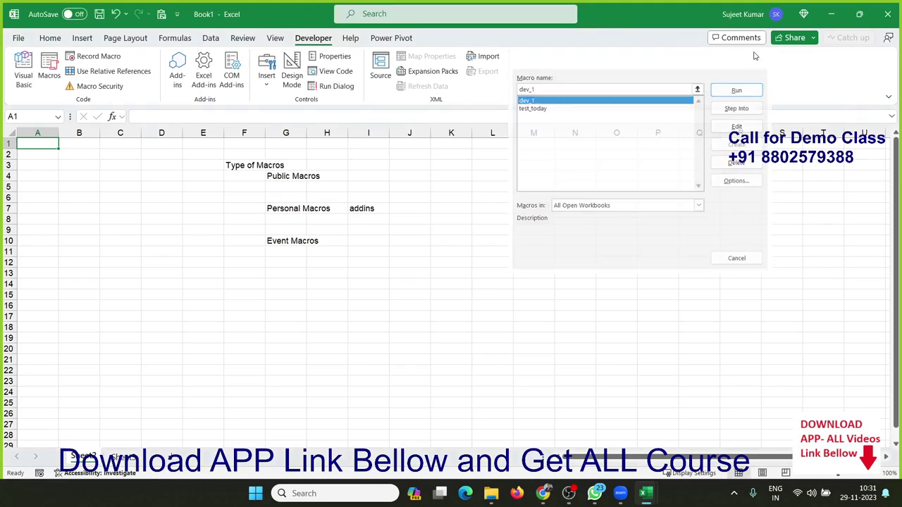
key(alt+F11)
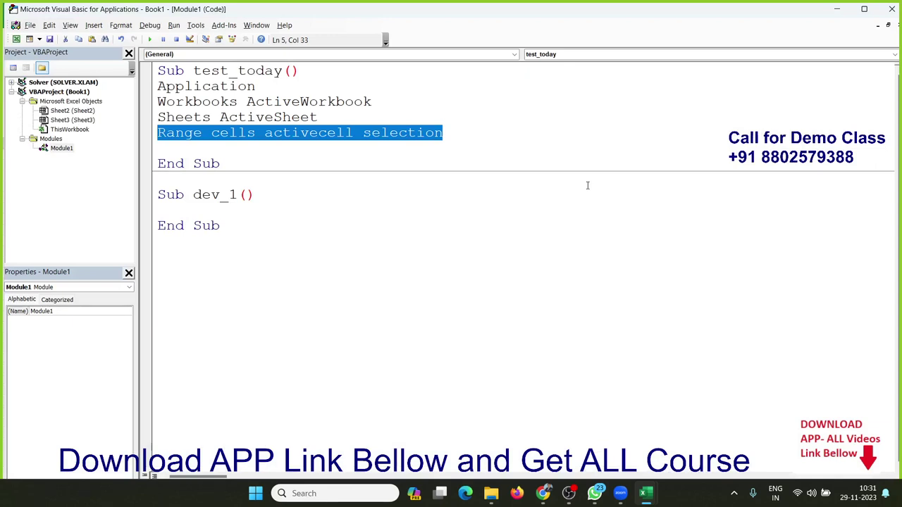
click(359, 225)
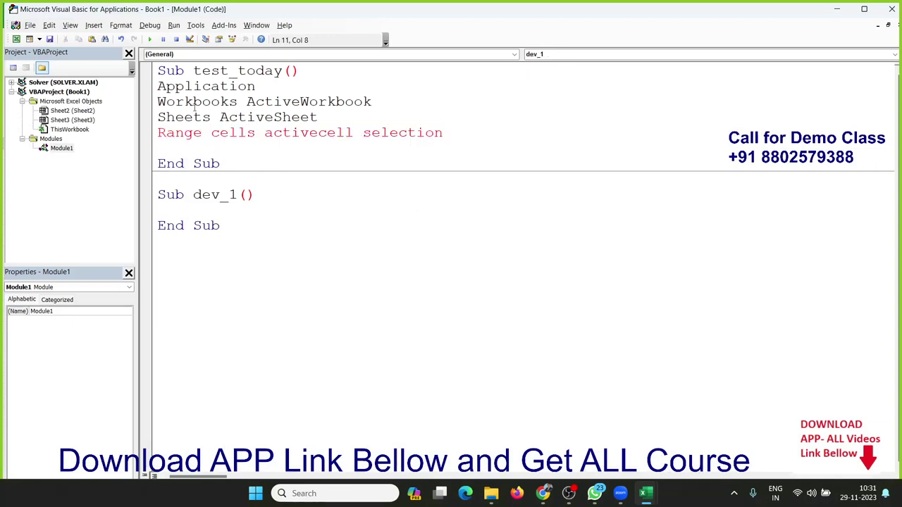
drag(159, 86, 220, 143)
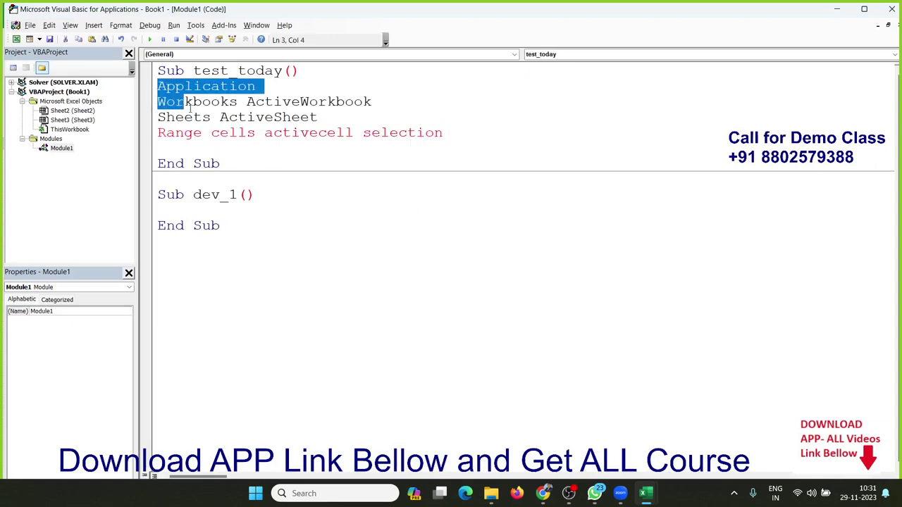
key(alt+F11)
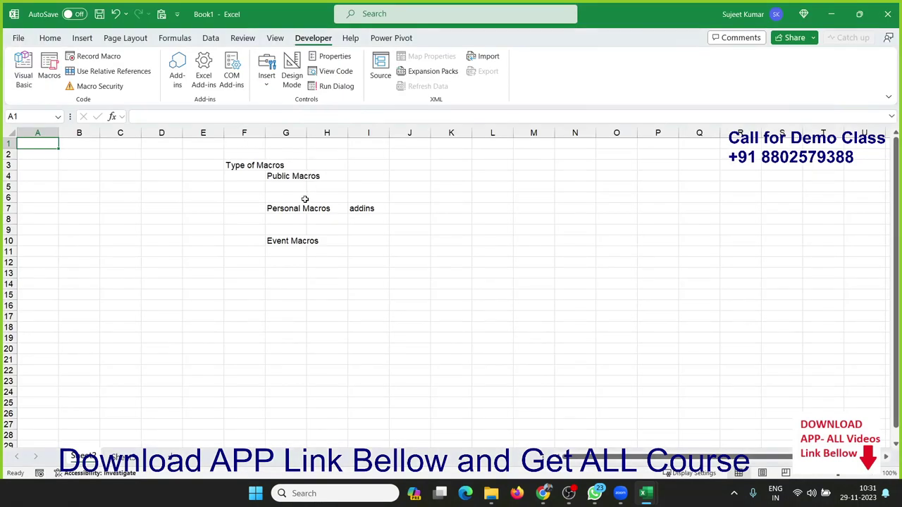
- Enter start, select a1 and enter name in cells K1 to K3
click(71, 143)
click(129, 137)
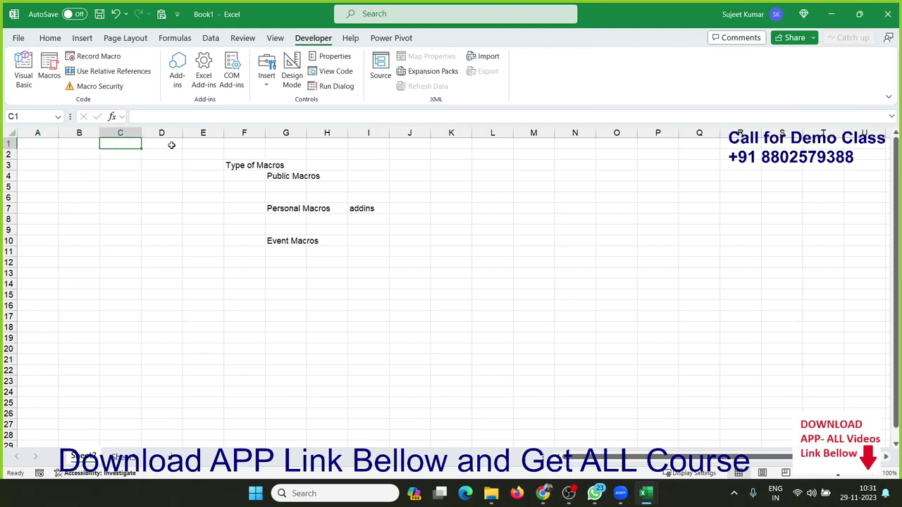
click(448, 143)
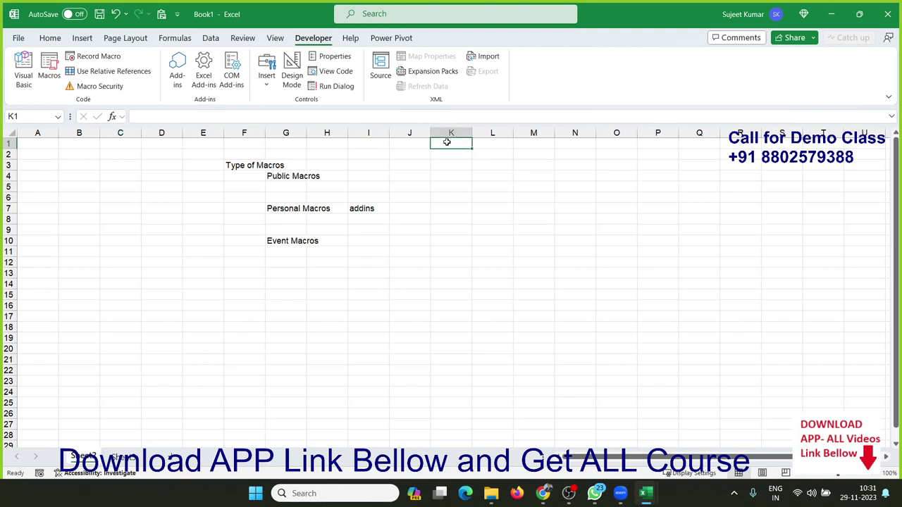
text(start)
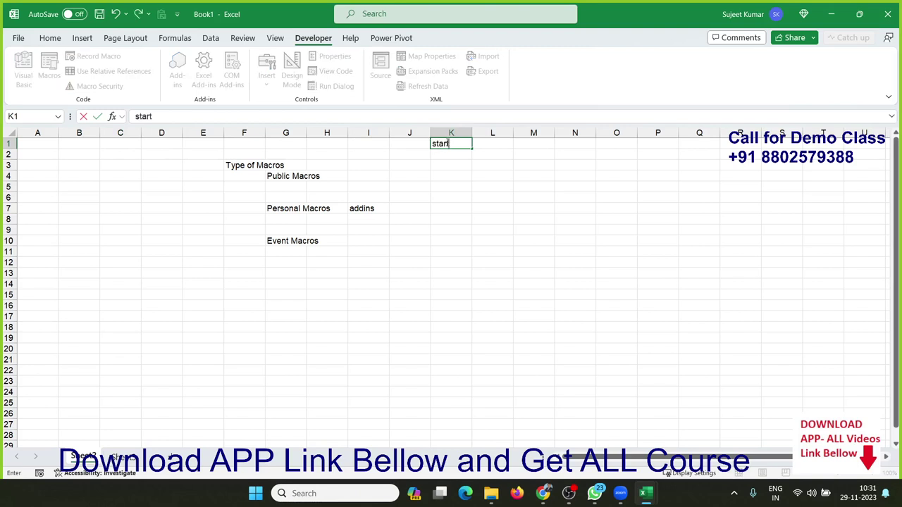
key(Return)
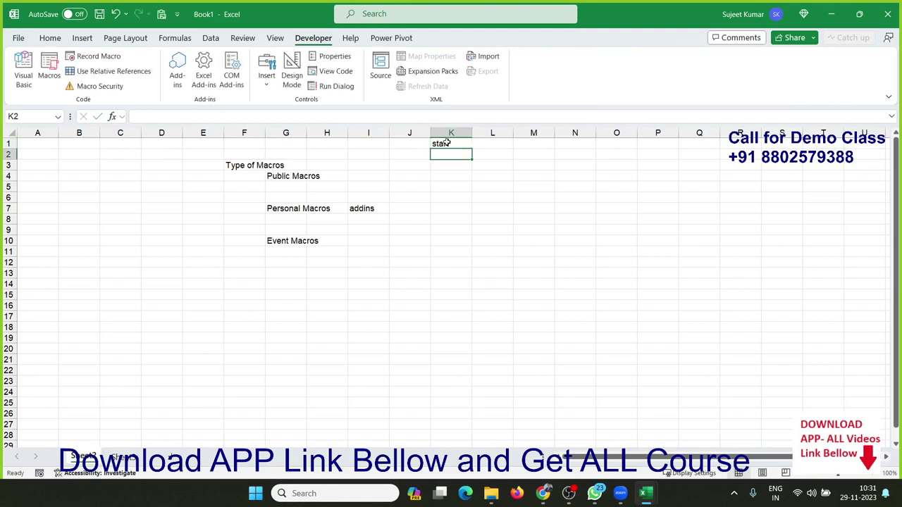
text(selec)
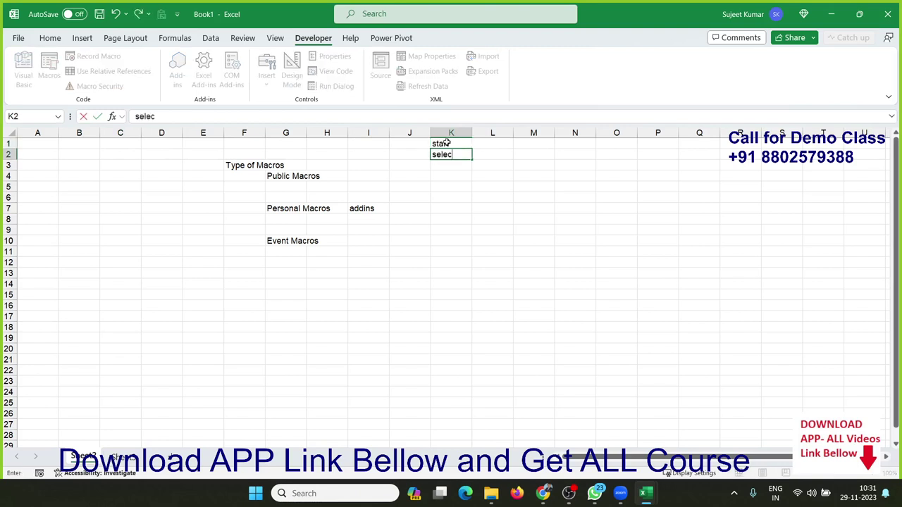
text(t a1)
key(Return)
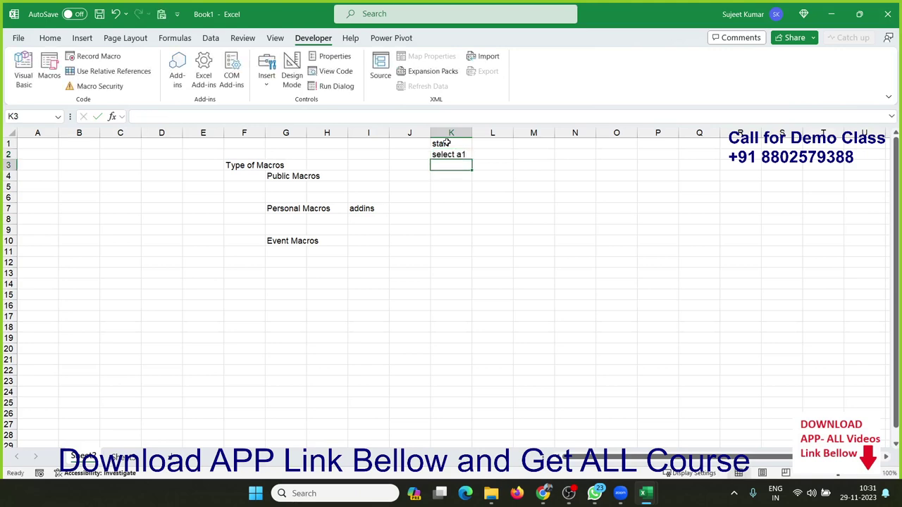
text(enter ba)
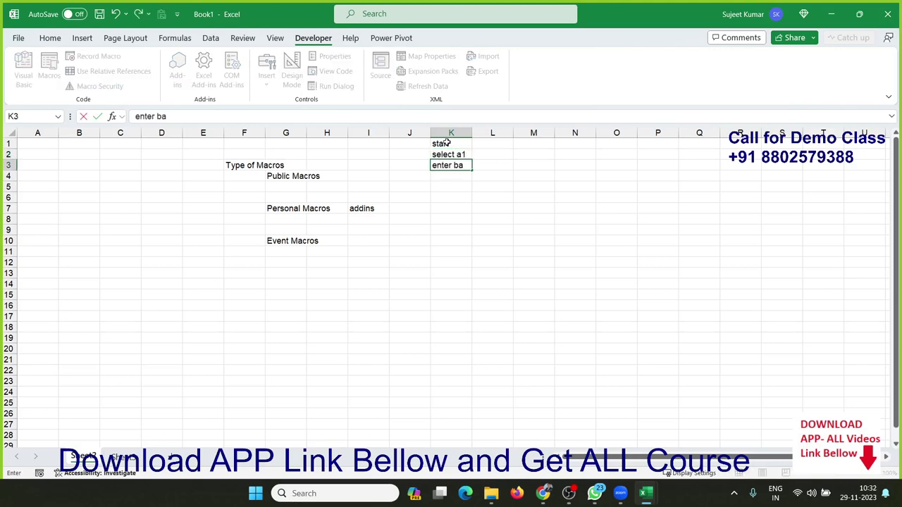
key(BackSpace)
key(BackSpace)
text(nam)
text(e)
key(Return)
- Enter select b1, enter marks, select c1, enter roll and end in K4 to K8
text(sekle)
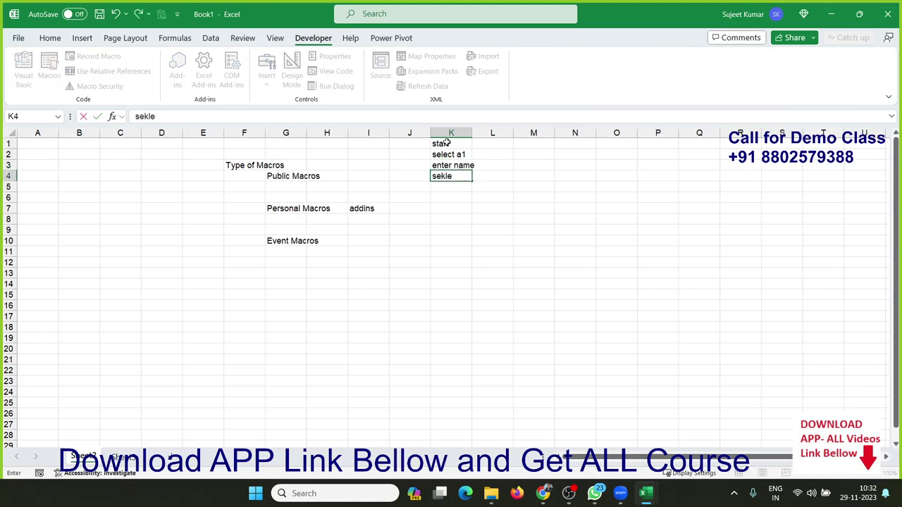
key(BackSpace)
key(BackSpace)
key(BackSpace)
key(BackSpace)
text(ele)
text(ct)
text(1)
key(Return)
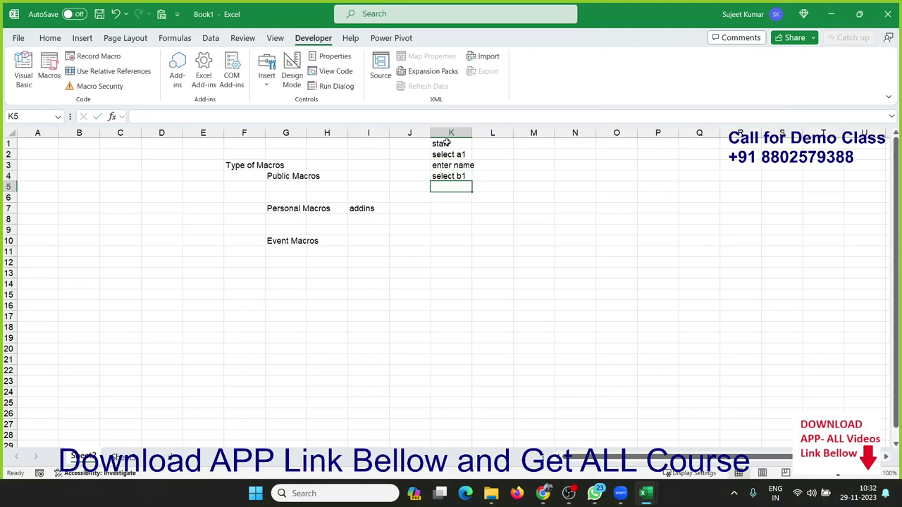
text(enter )
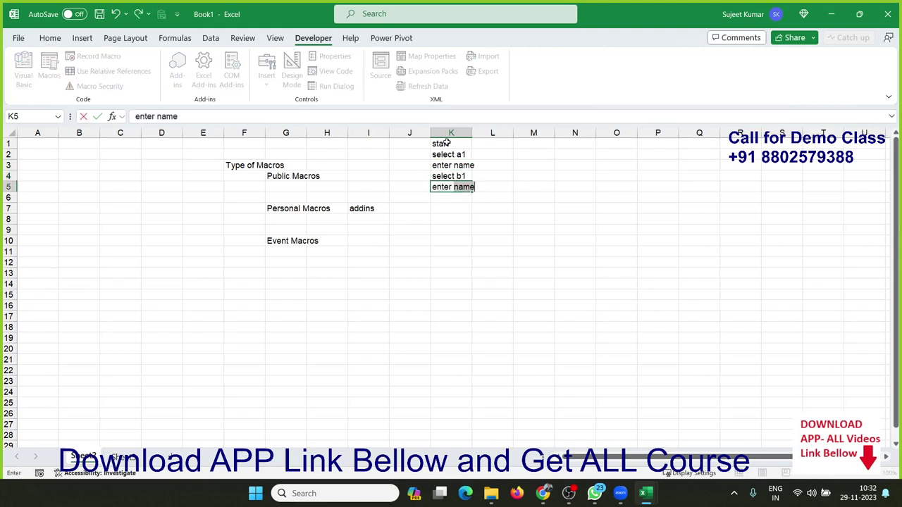
text(marks)
key(Return)
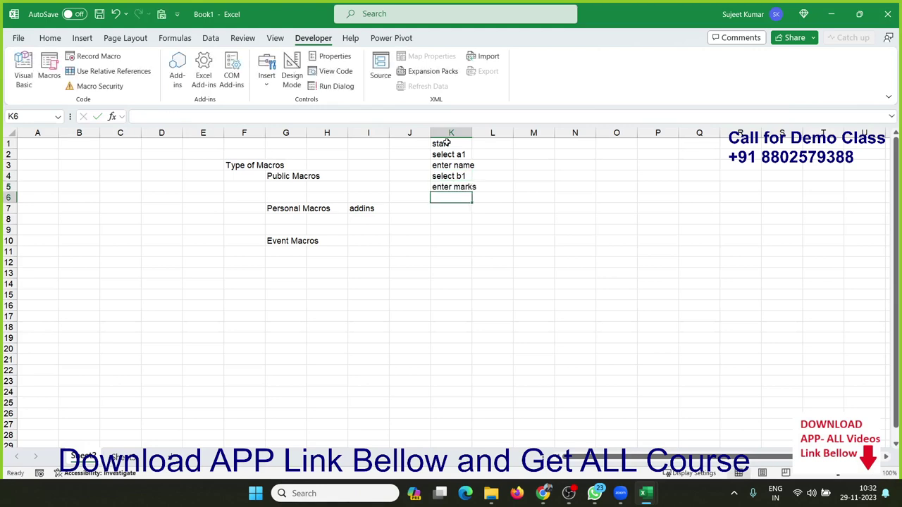
text(select )
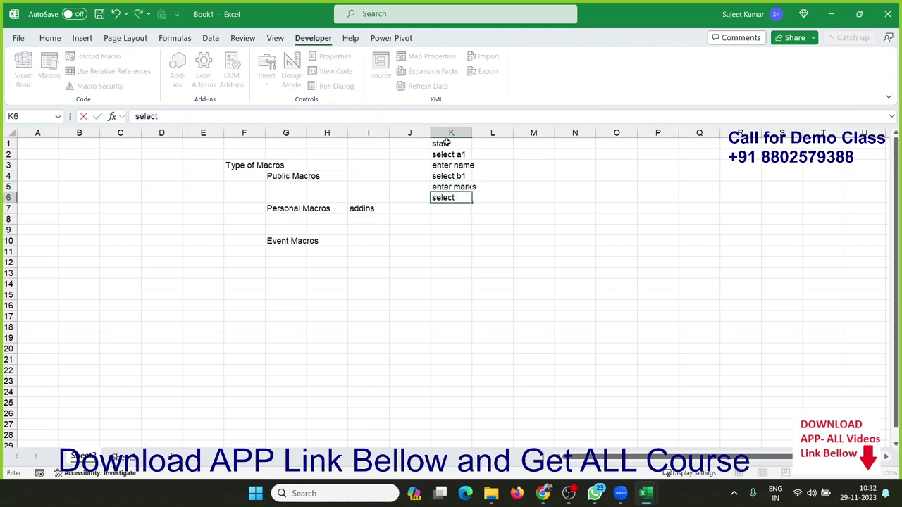
text(c1)
key(Return)
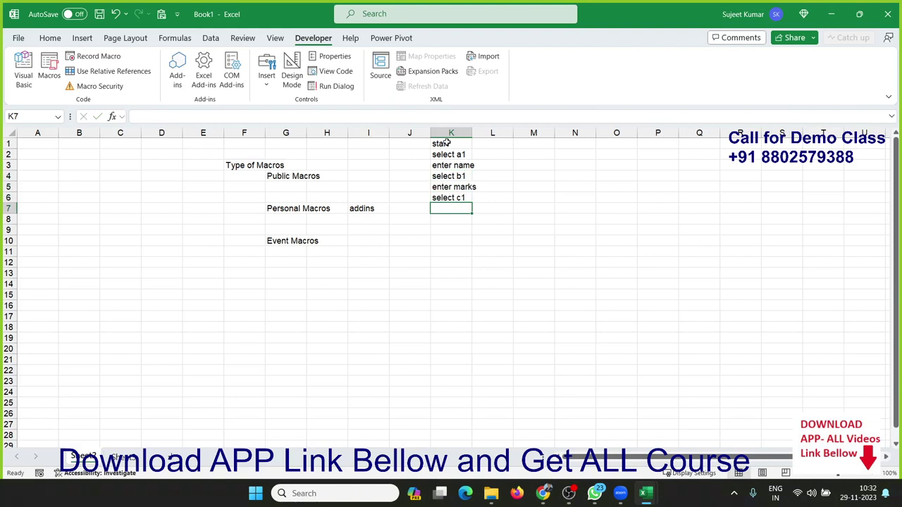
text(ene)
key(BackSpace)
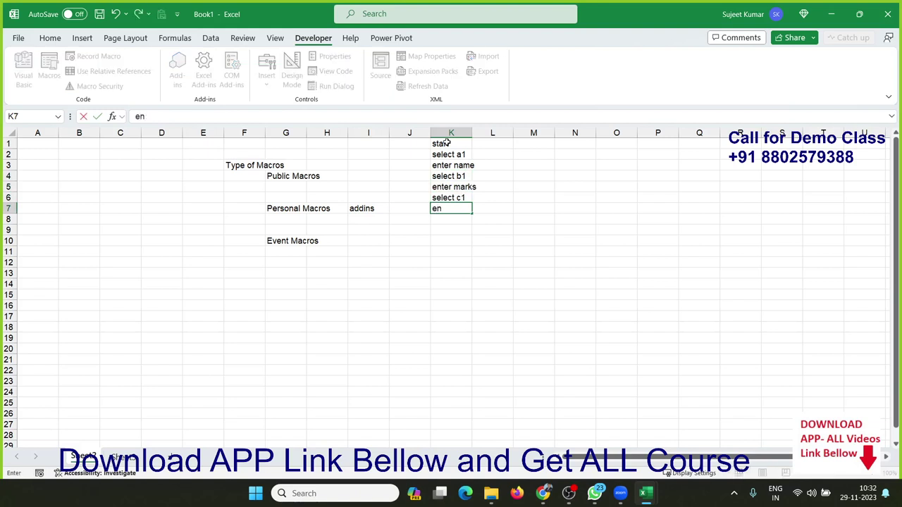
text(ter rol)
text(l)
key(Return)
text(end)
key(Return)
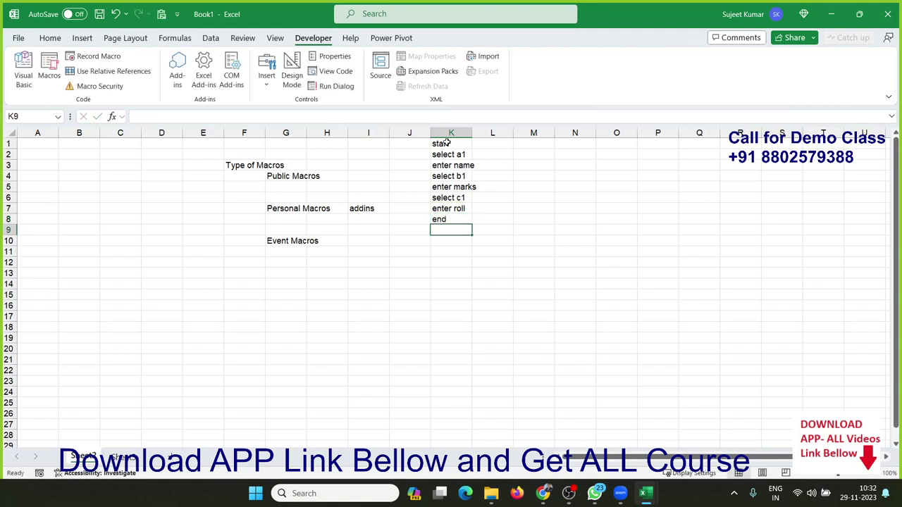